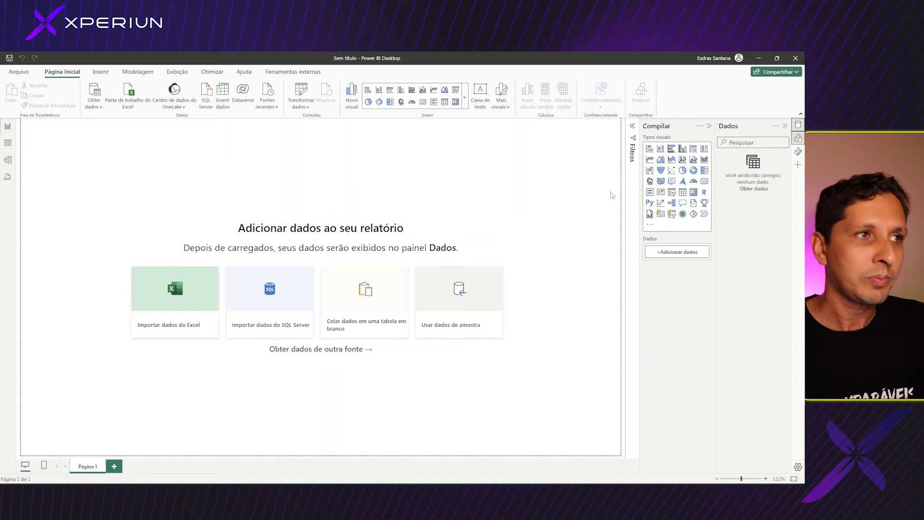
- Connect to the Excel workbook Vendas in the Dados folder as a data source
left_click(97, 109)
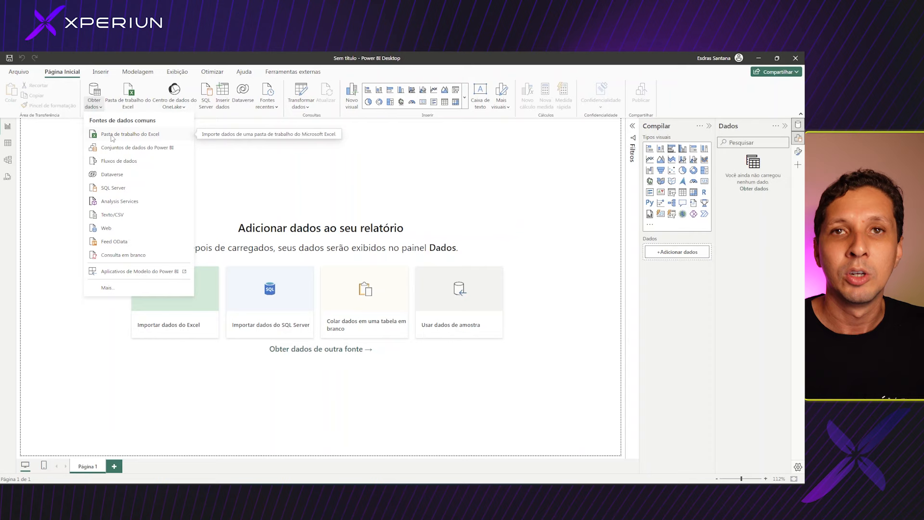
left_click(112, 137)
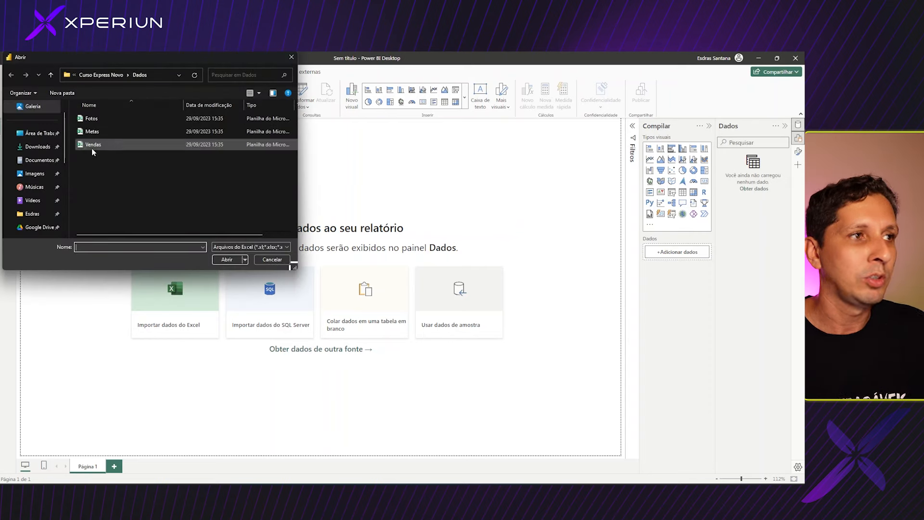
left_click(93, 149)
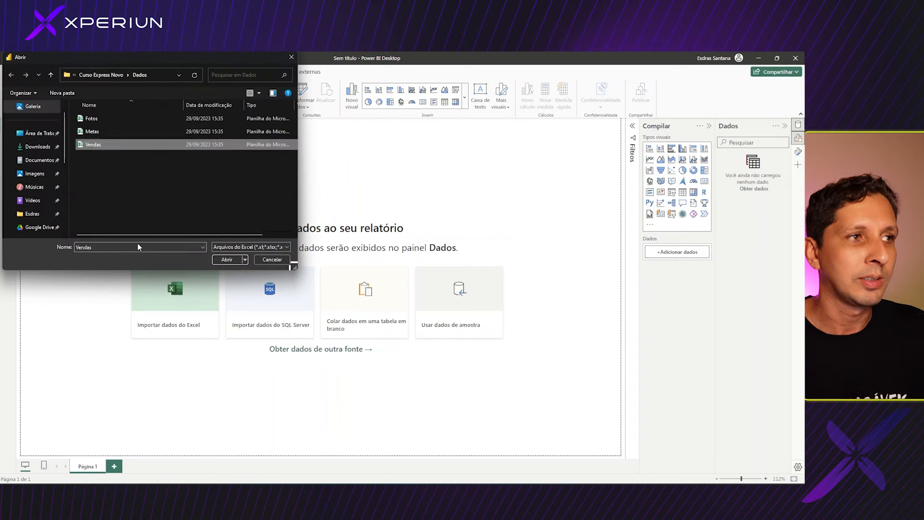
left_click(228, 260)
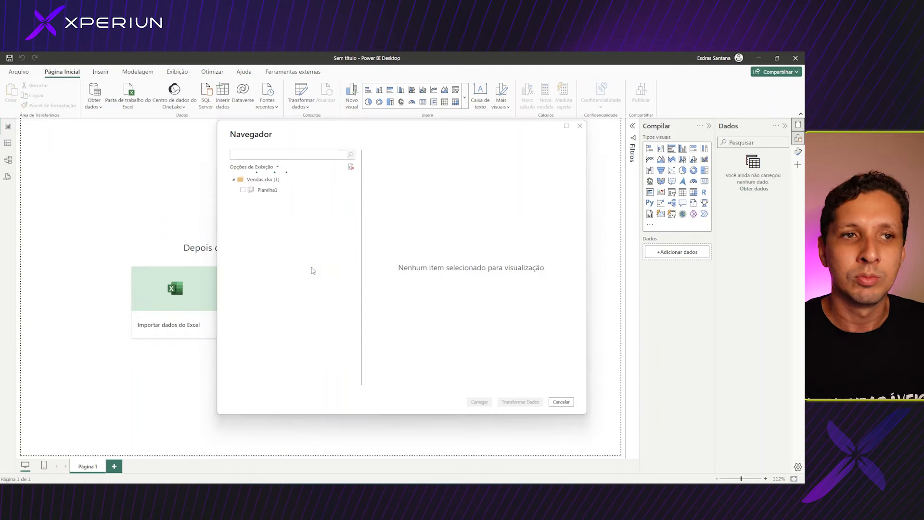
- Select the Planilha1 sheet of Vendas.xlsx and open it for transformation in the Power Query Editor
left_click(247, 192)
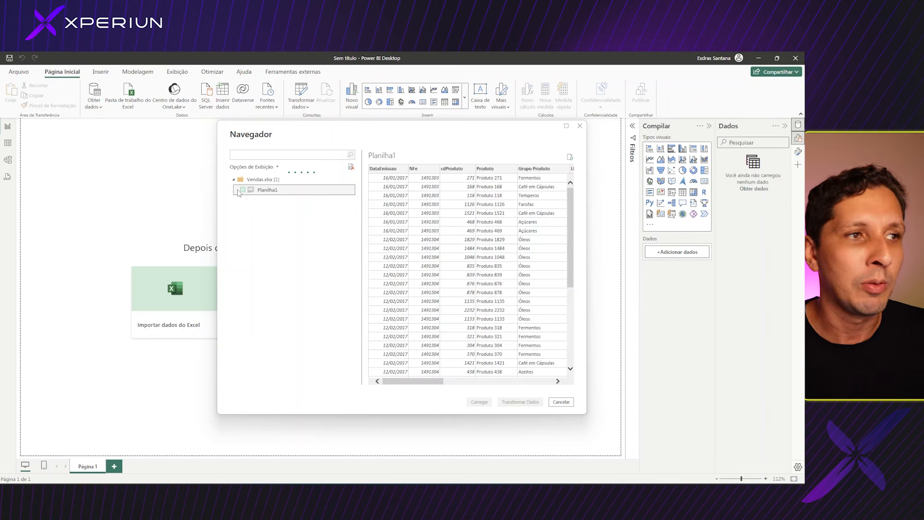
left_click(242, 190)
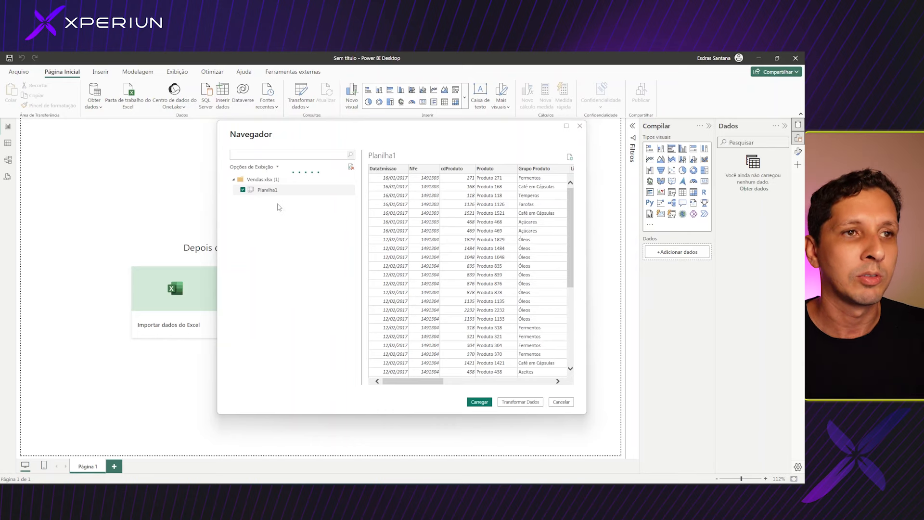
mouse_move(410, 382)
left_mouse_down()
mouse_move(473, 381)
mouse_move(394, 382)
left_mouse_up()
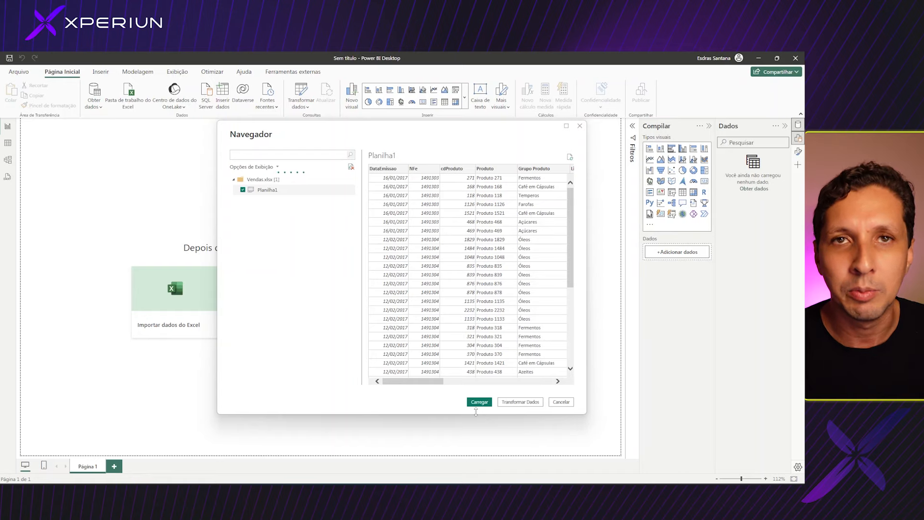
left_click(515, 404)
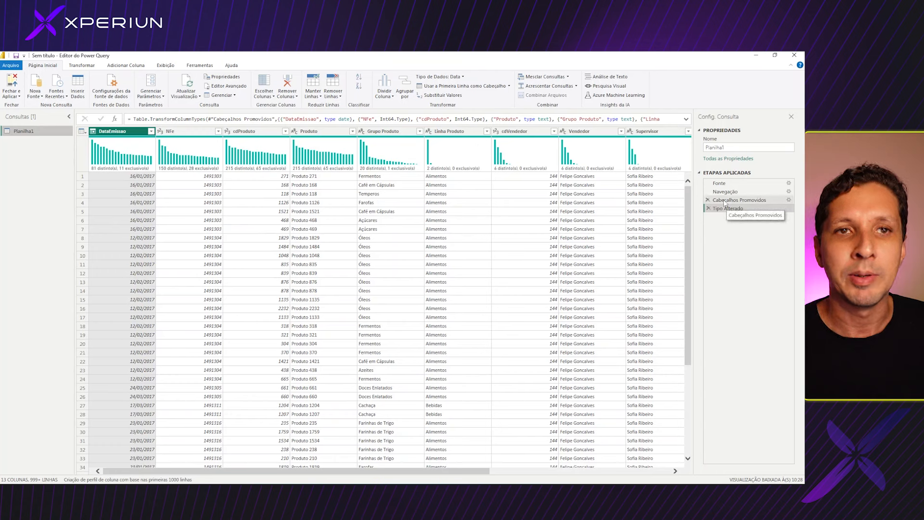
- Rename the Planilha1 query to vendas
mouse_move(134, 164)
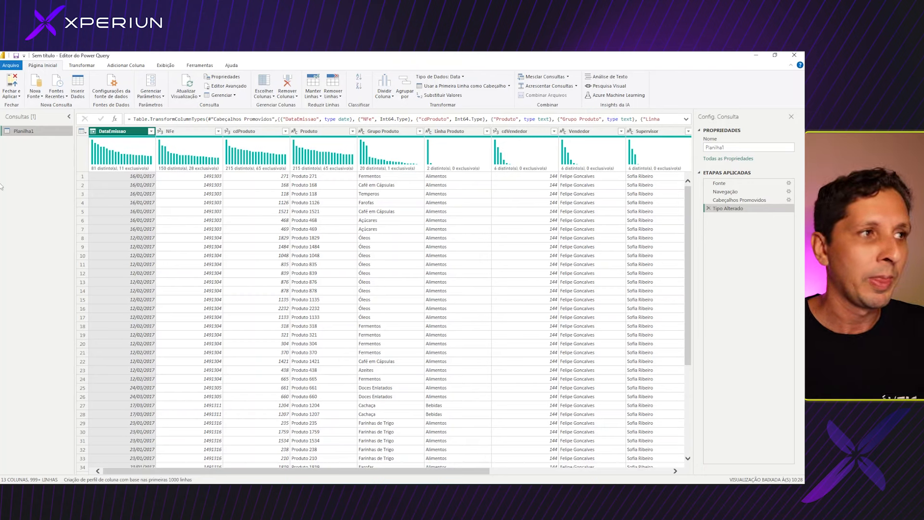
double_click(24, 130)
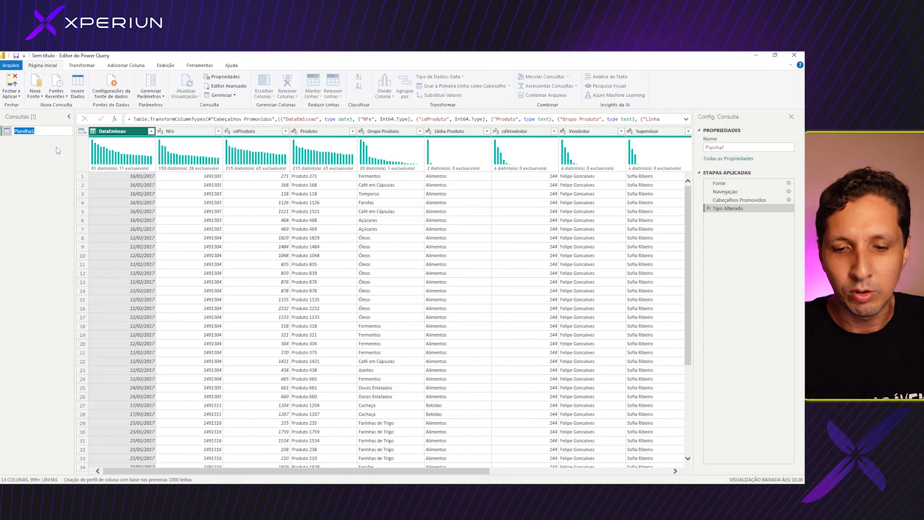
type("vendas")
key("Return")
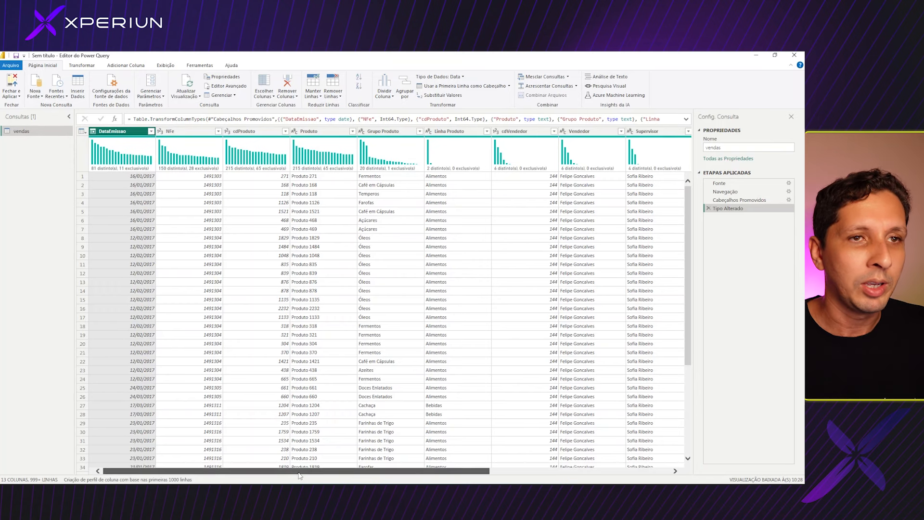
- Add a month number column (Mês) derived from the DataEmissao date column
left_click_drag(275, 472, 291, 480)
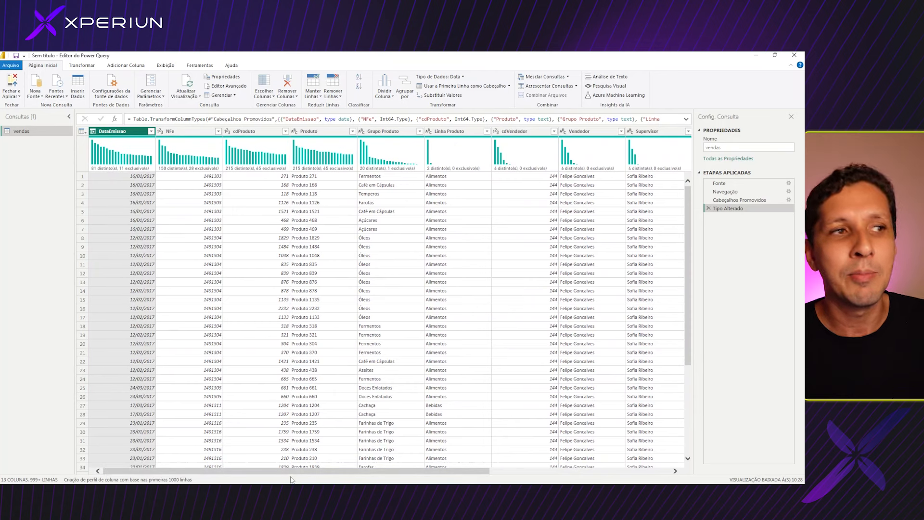
mouse_move(162, 171)
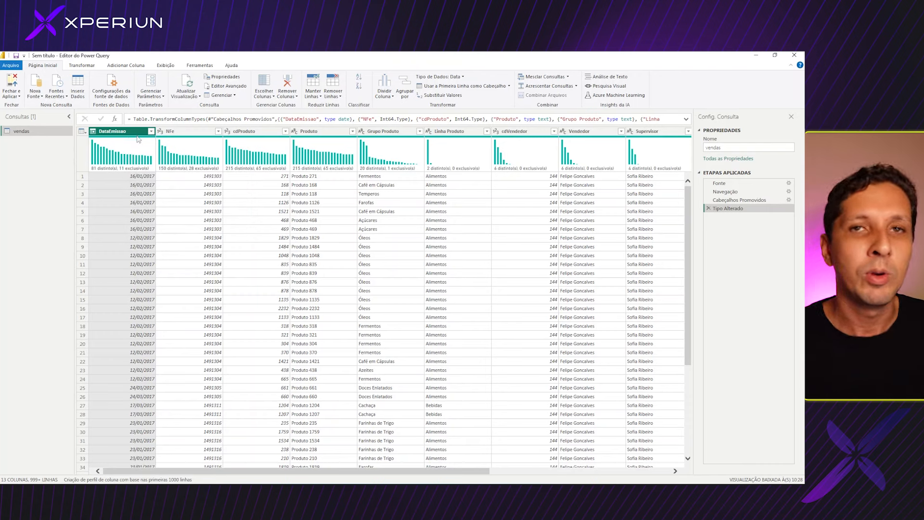
left_click(129, 68)
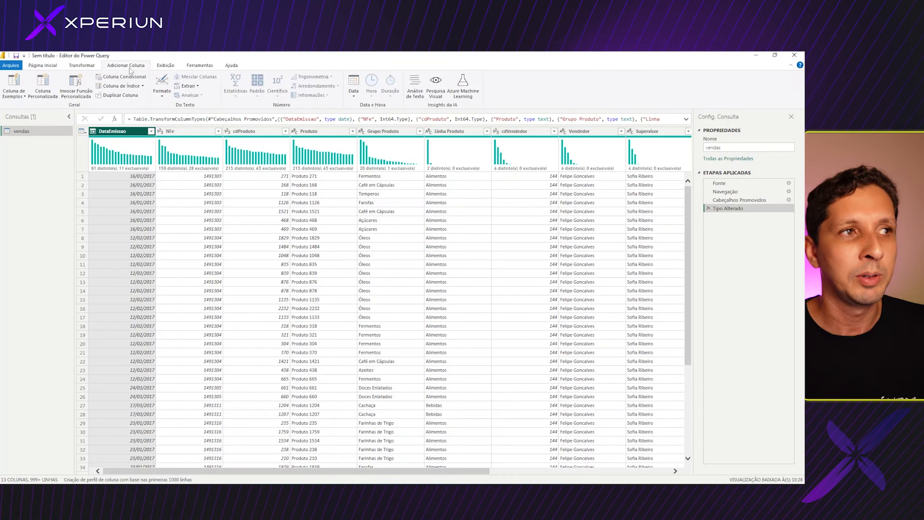
left_click(354, 92)
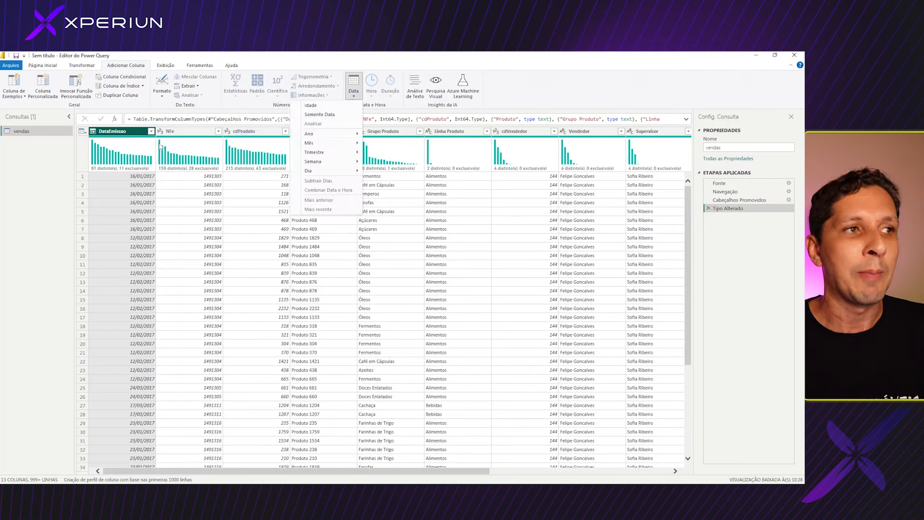
left_click(150, 185)
left_click(357, 94)
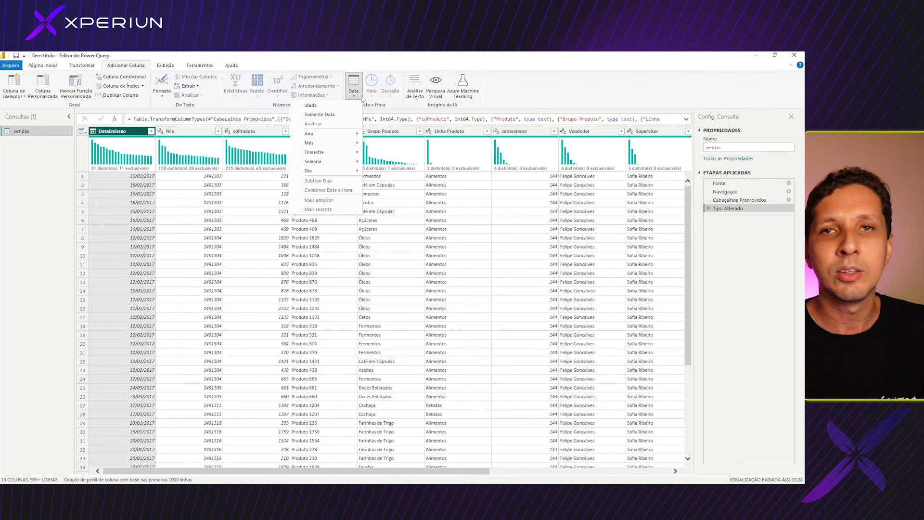
mouse_move(327, 138)
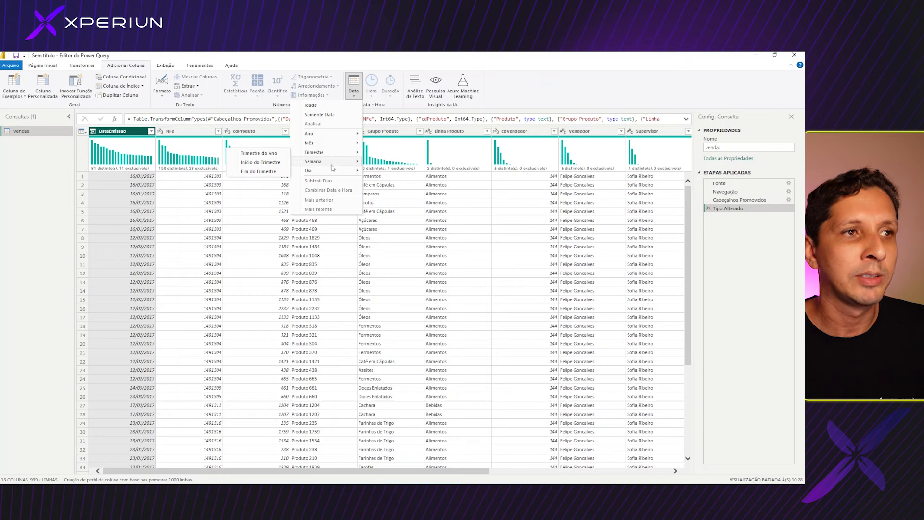
mouse_move(332, 168)
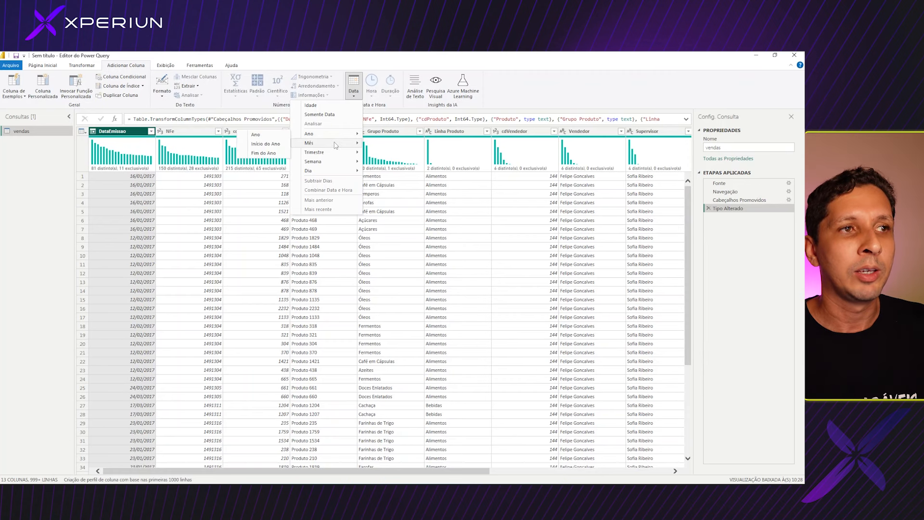
left_click(255, 143)
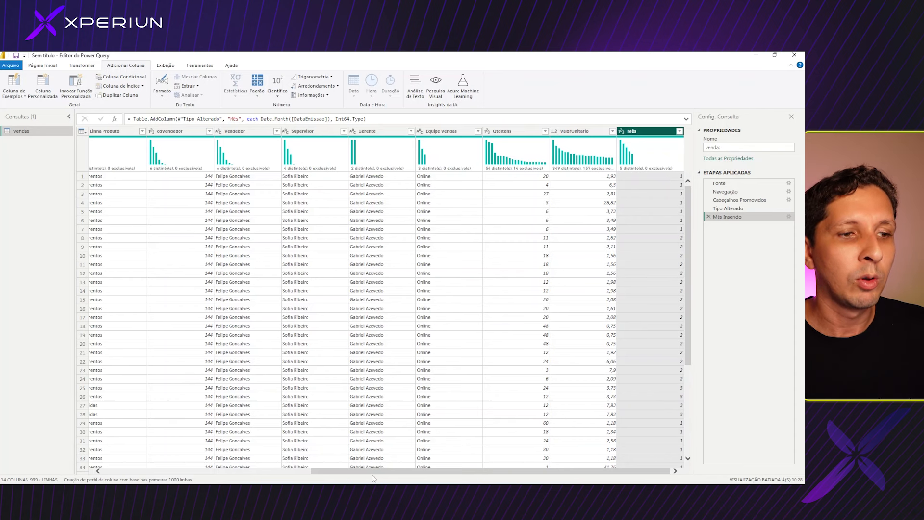
- Add a month name column (Nome do Mês) derived from the DataEmissao date column
left_click_drag(372, 472, 272, 474)
left_click(262, 478)
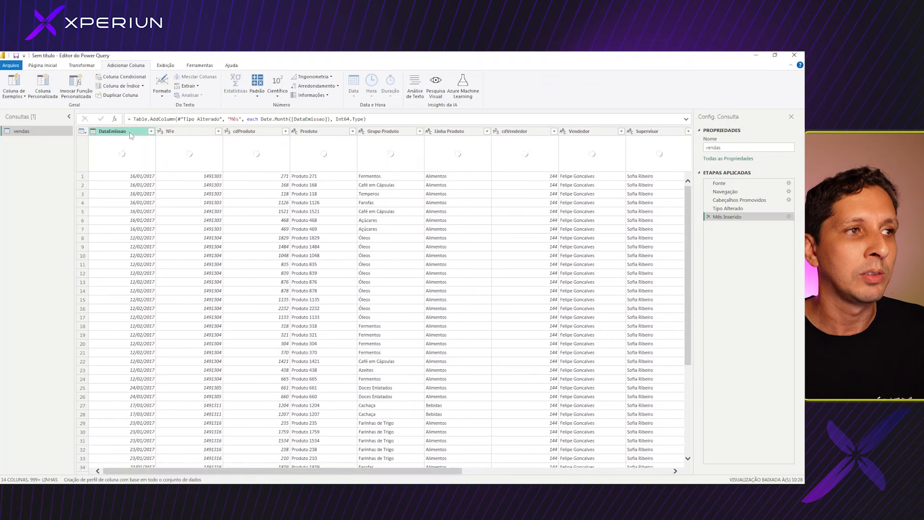
left_click(131, 136)
left_click(355, 89)
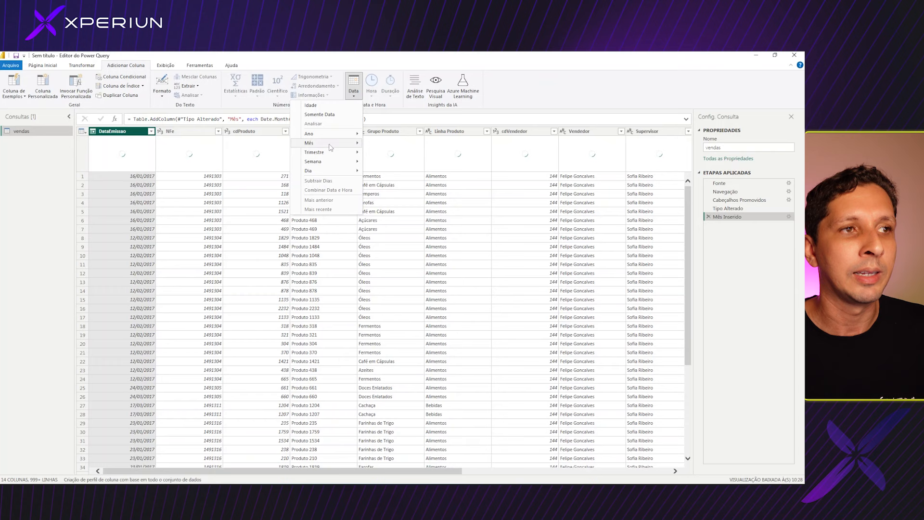
mouse_move(327, 143)
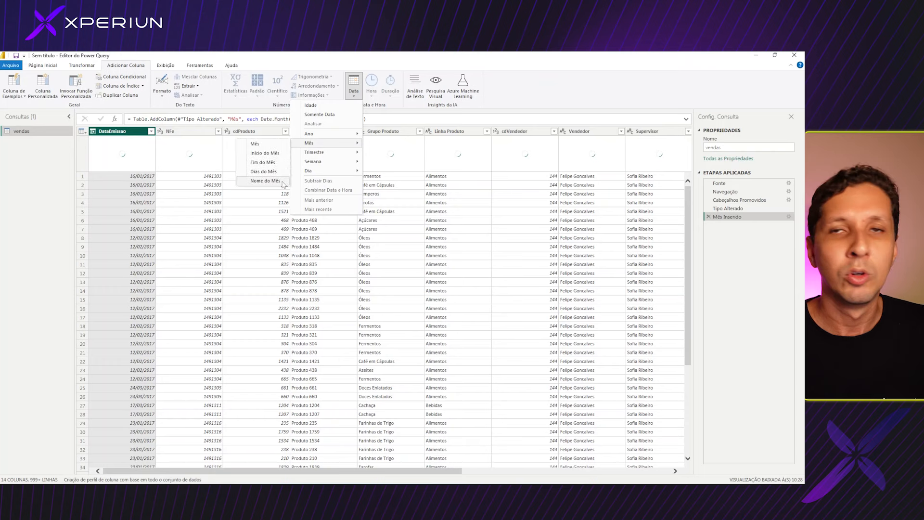
left_click(265, 181)
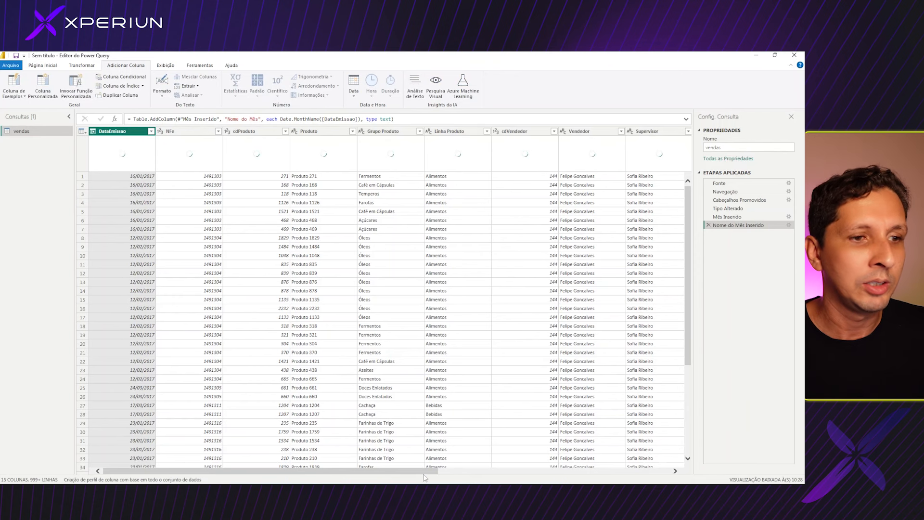
- Transform the Nome do Mês column so that each word starts with a capital letter
left_click_drag(425, 472, 660, 472)
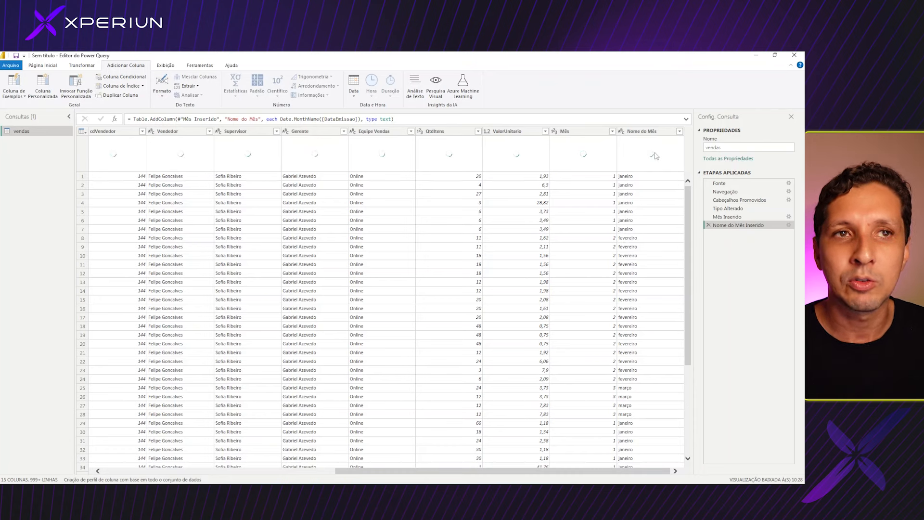
left_click(643, 133)
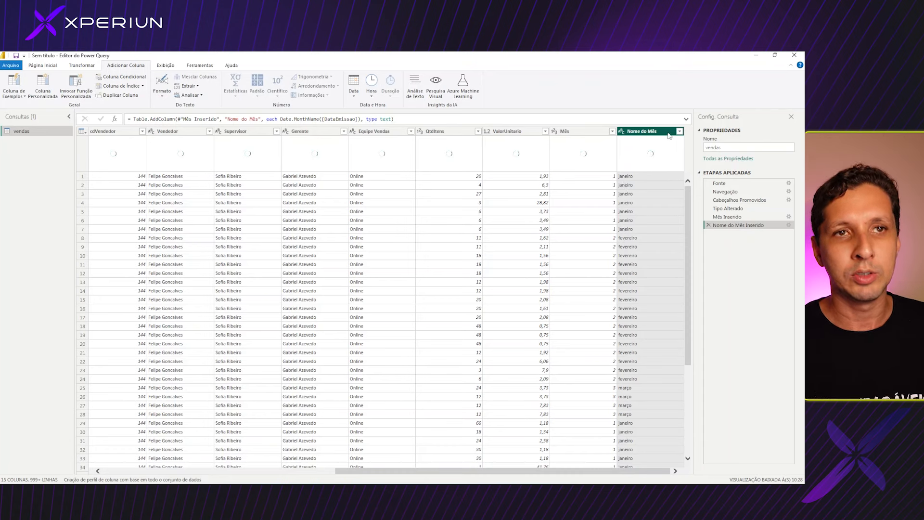
right_click(647, 132)
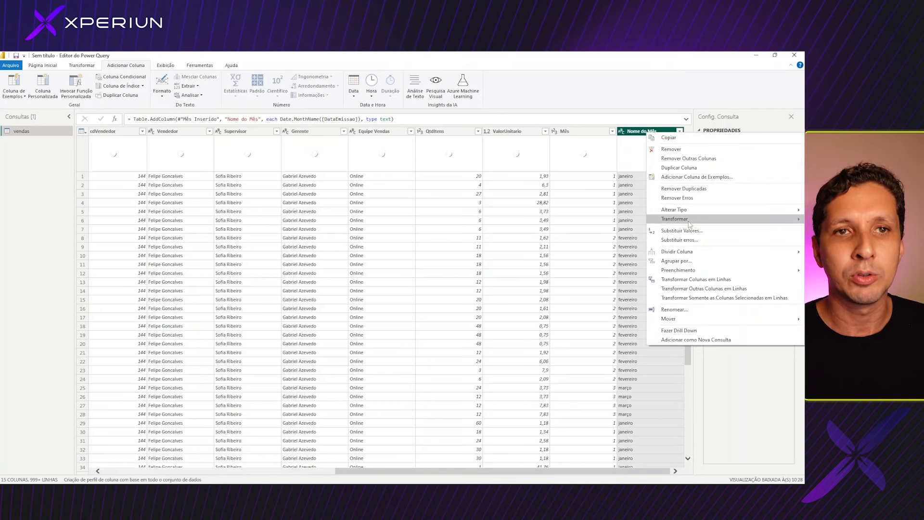
left_click(776, 55)
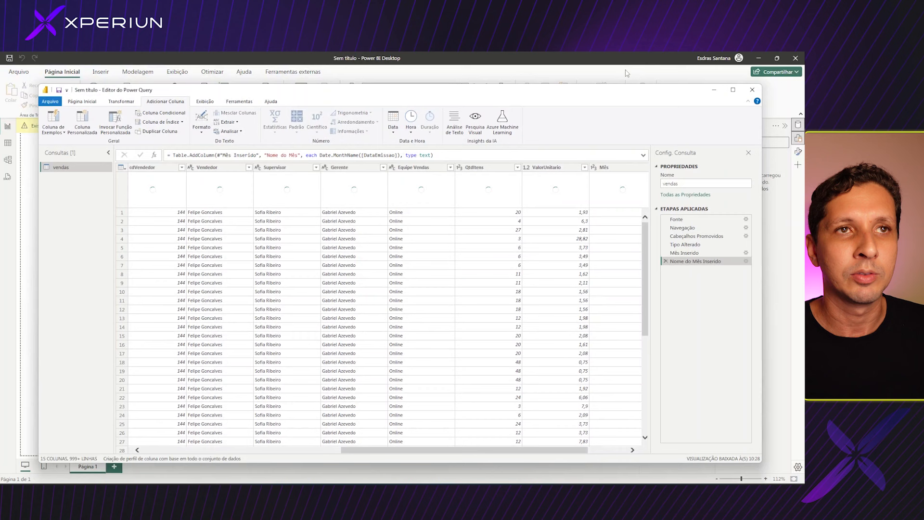
left_click_drag(613, 90, 578, 85)
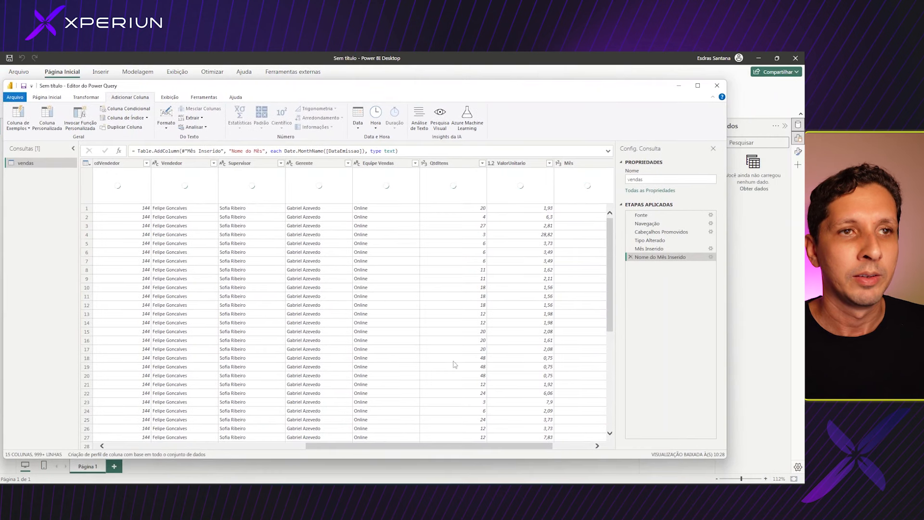
left_click_drag(524, 447, 564, 447)
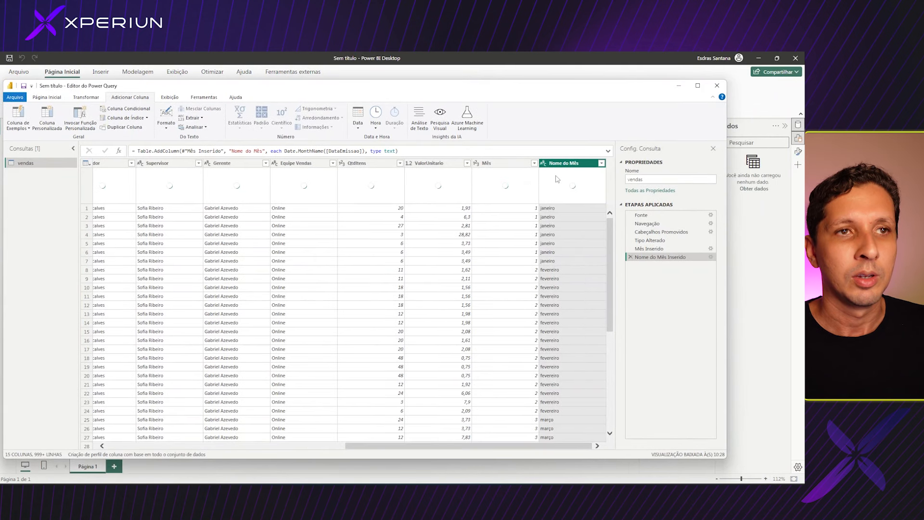
left_click(563, 163)
right_click(557, 166)
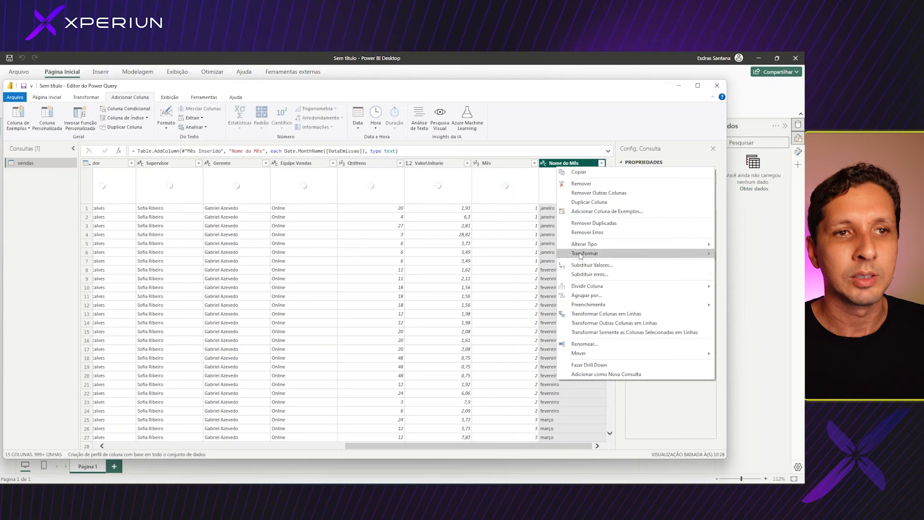
mouse_move(582, 254)
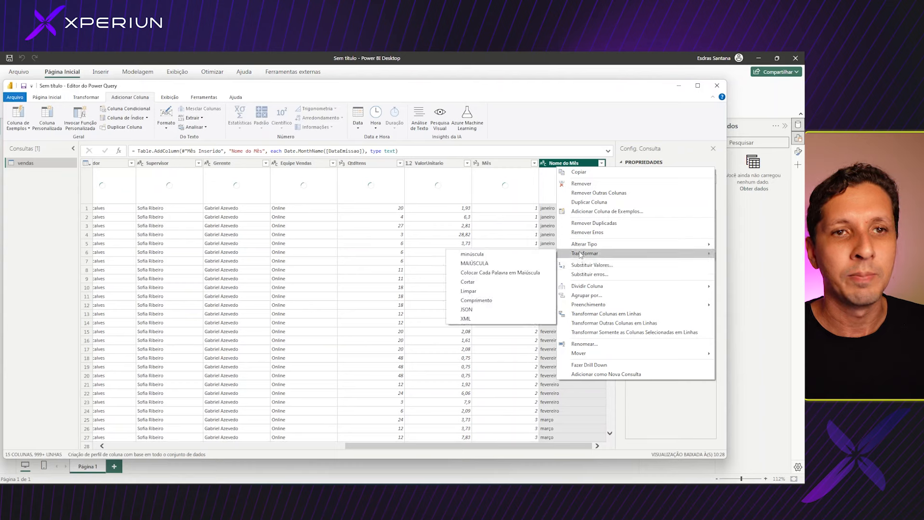
left_click(480, 273)
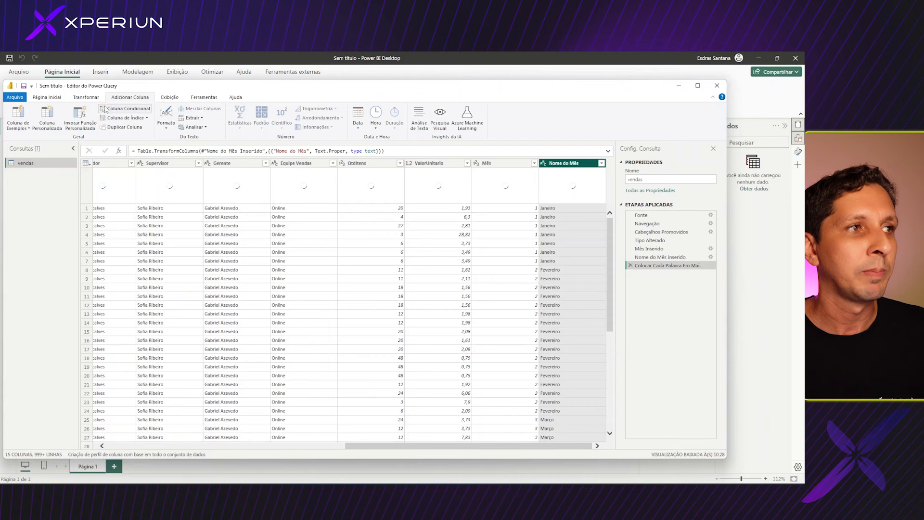
- Reduce the Nome do Mês column to its first 3 characters to abbreviate the month names
left_click(91, 100)
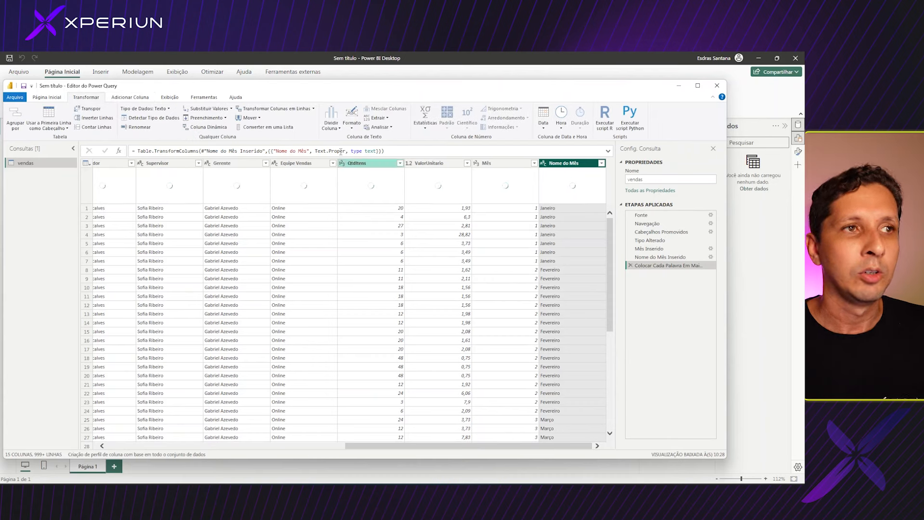
left_click(381, 118)
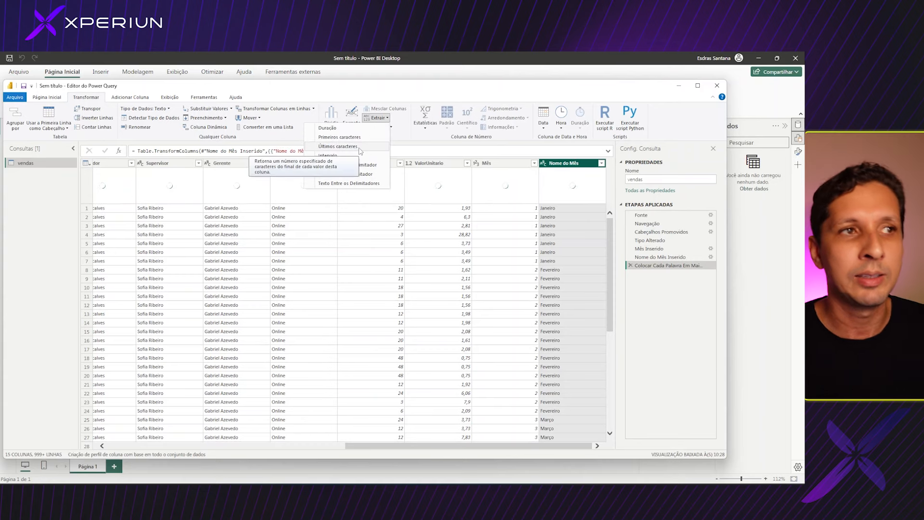
left_click(345, 139)
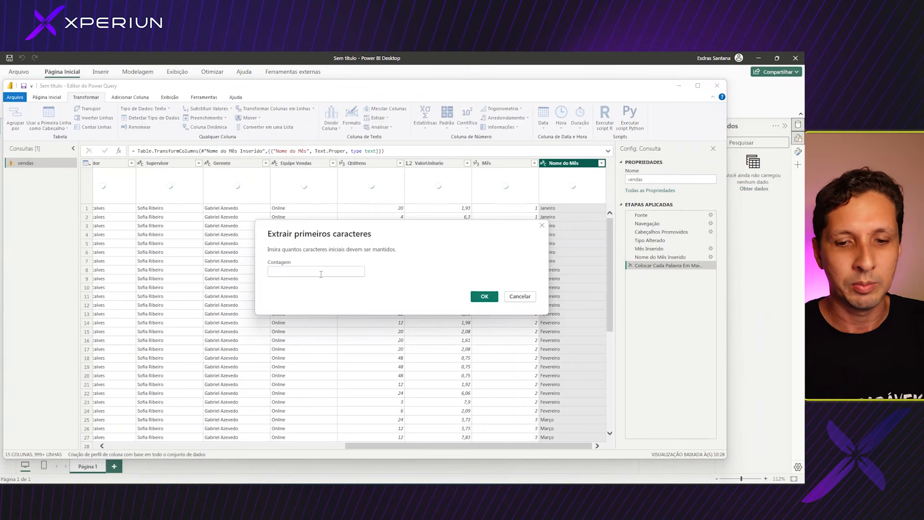
type("3")
left_click(485, 298)
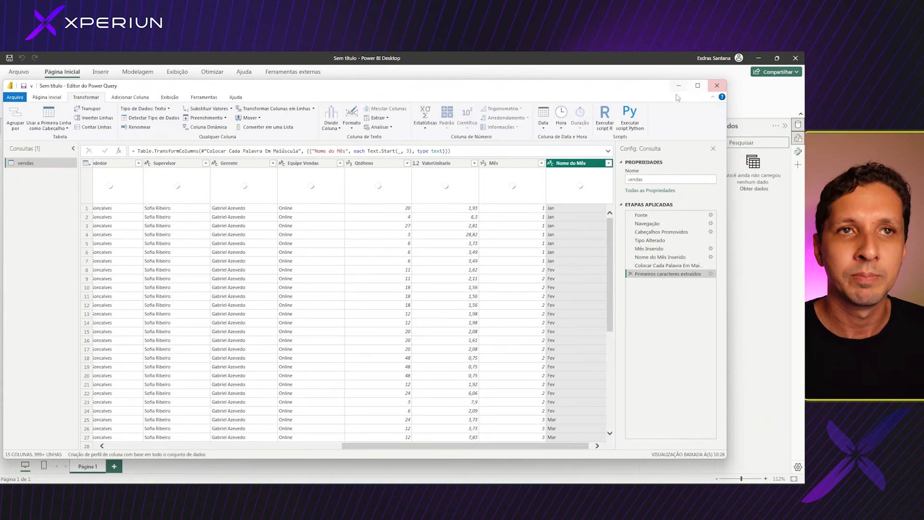
- Maximize the Power Query window and start a custom column named Receita
left_click(699, 86)
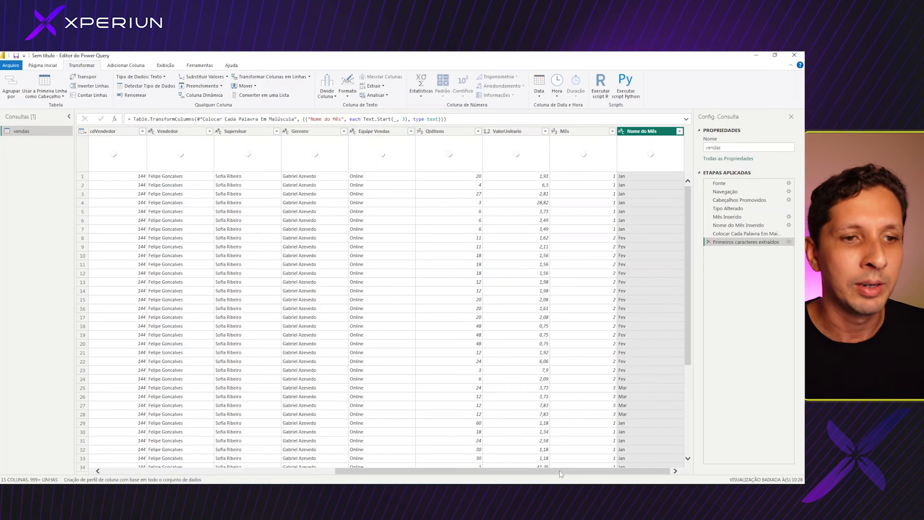
mouse_move(561, 474)
left_mouse_down()
mouse_move(514, 477)
mouse_move(552, 477)
left_mouse_up()
left_click(457, 132)
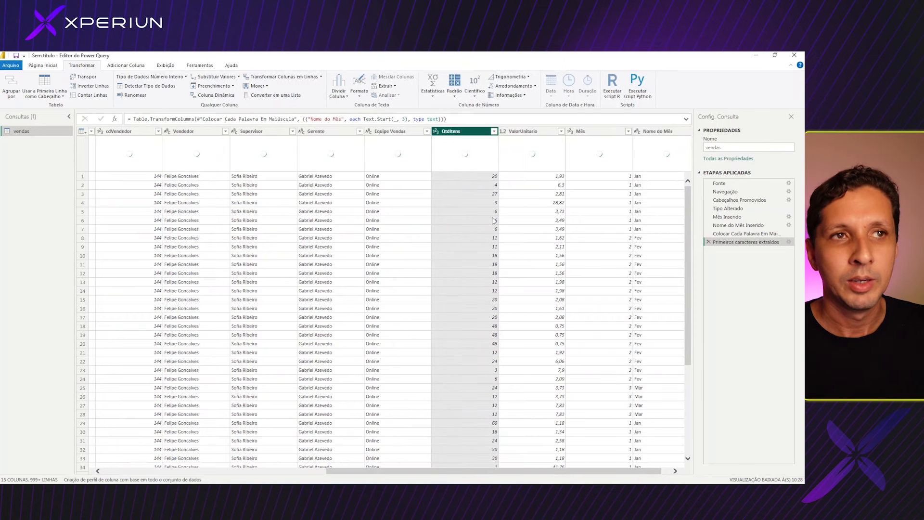
left_click(527, 133)
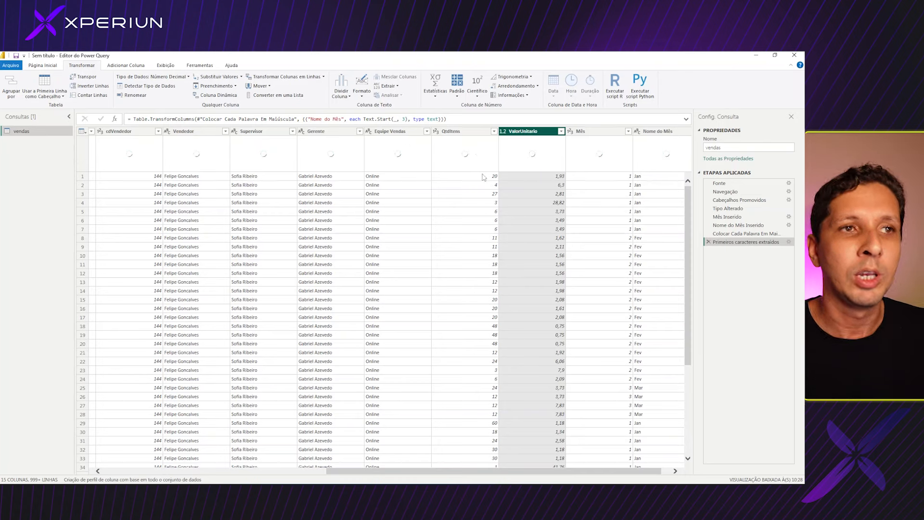
left_click(469, 153)
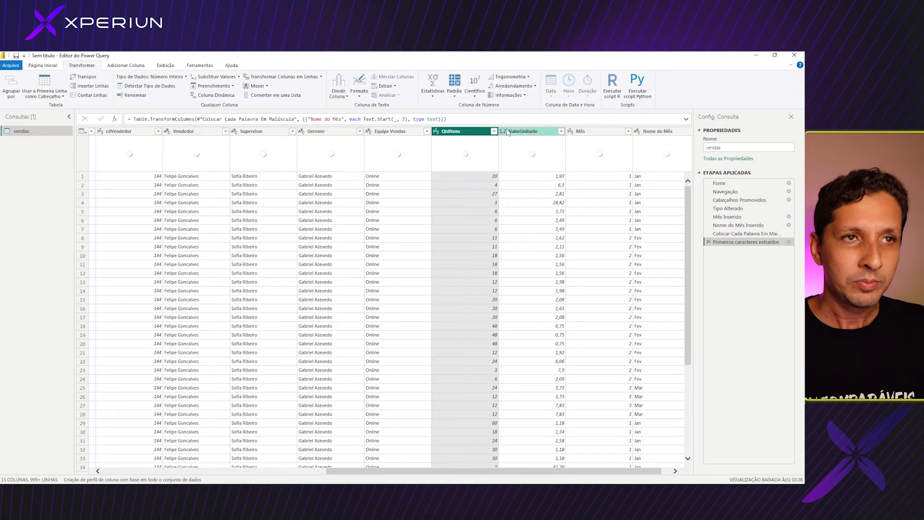
left_click(123, 66)
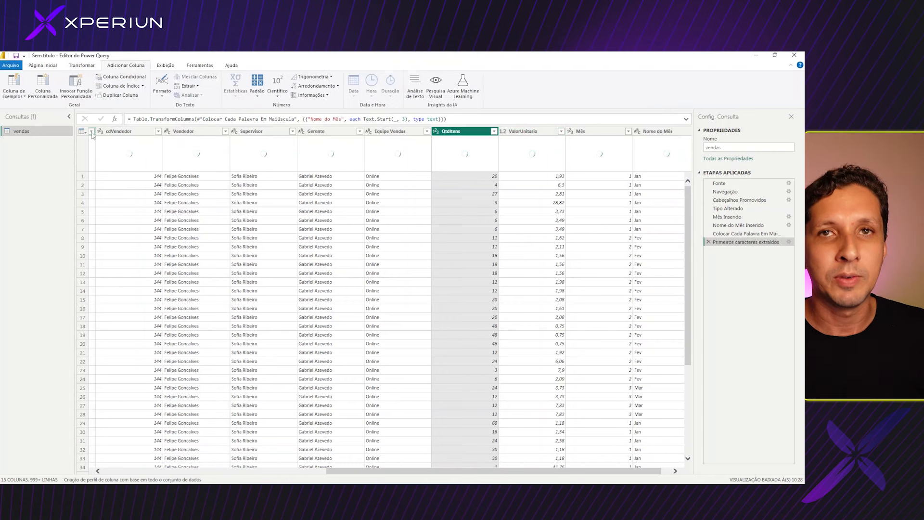
left_click(42, 85)
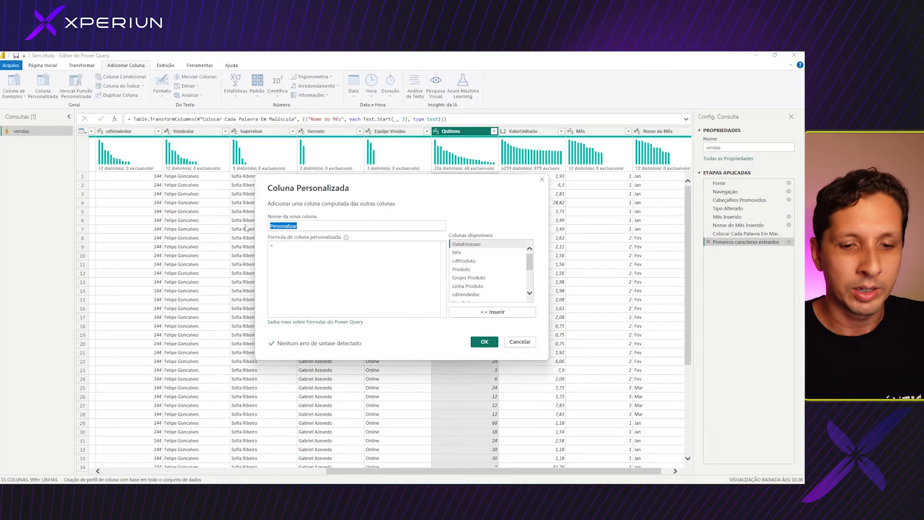
type("Rece")
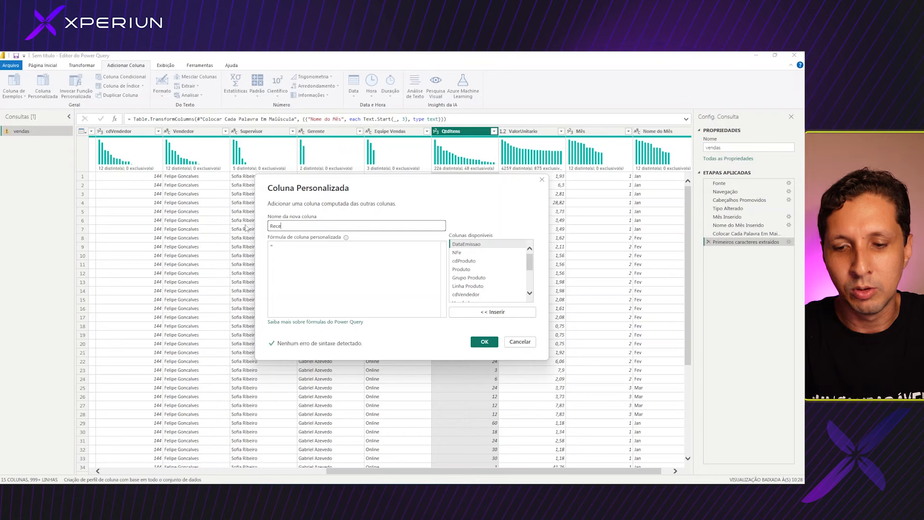
type("ita")
- Define the Receita column's formula as [QtdItens]*[ValorUnitario] and create the column
left_click(285, 248)
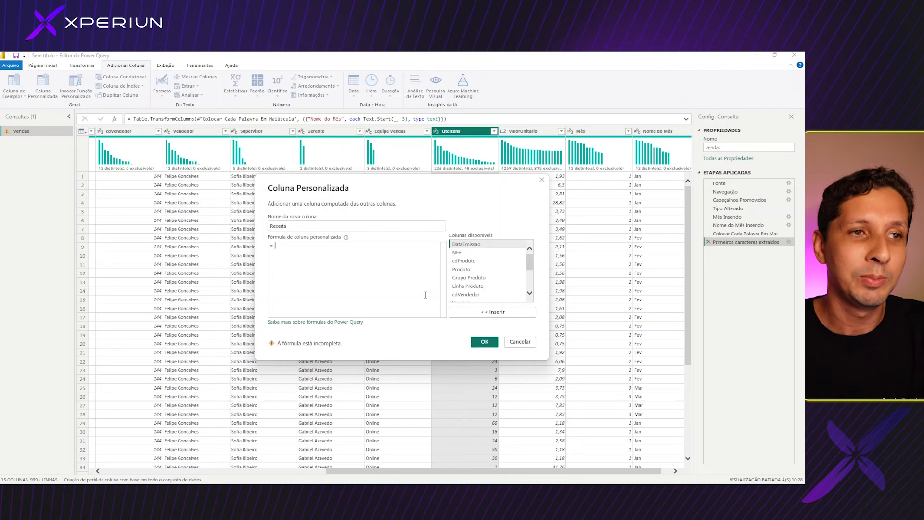
left_click_drag(529, 265, 532, 284)
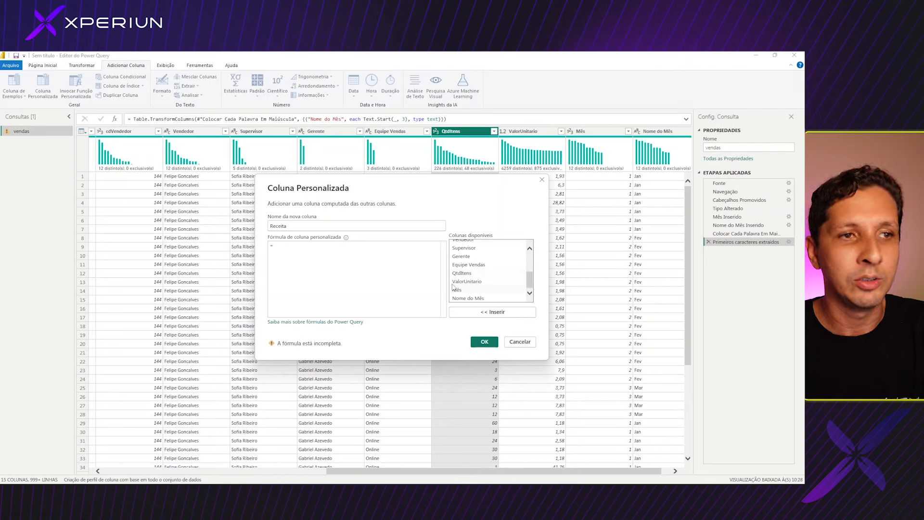
left_click(463, 274)
double_click(463, 274)
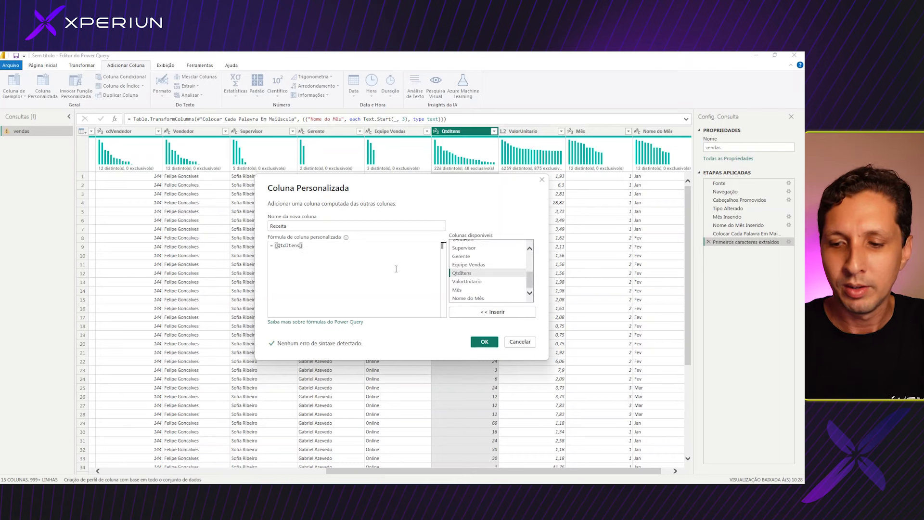
type("*")
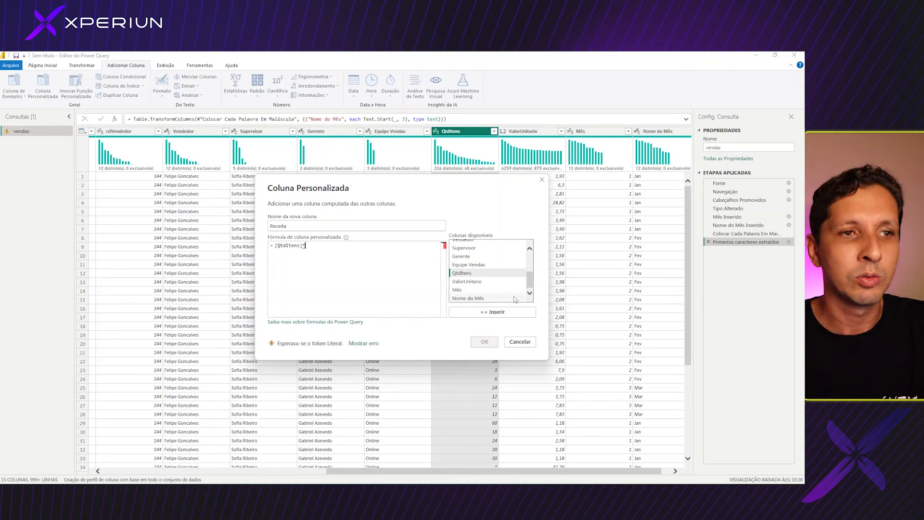
double_click(470, 282)
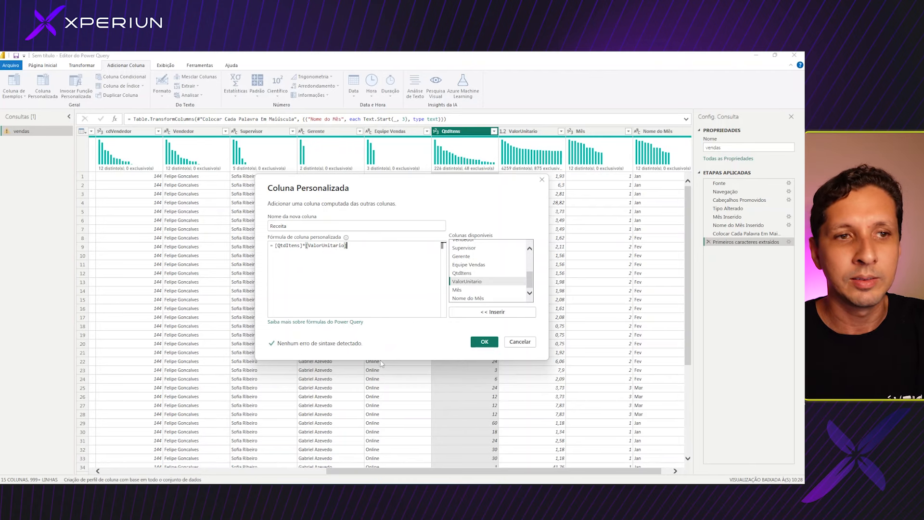
left_click(484, 342)
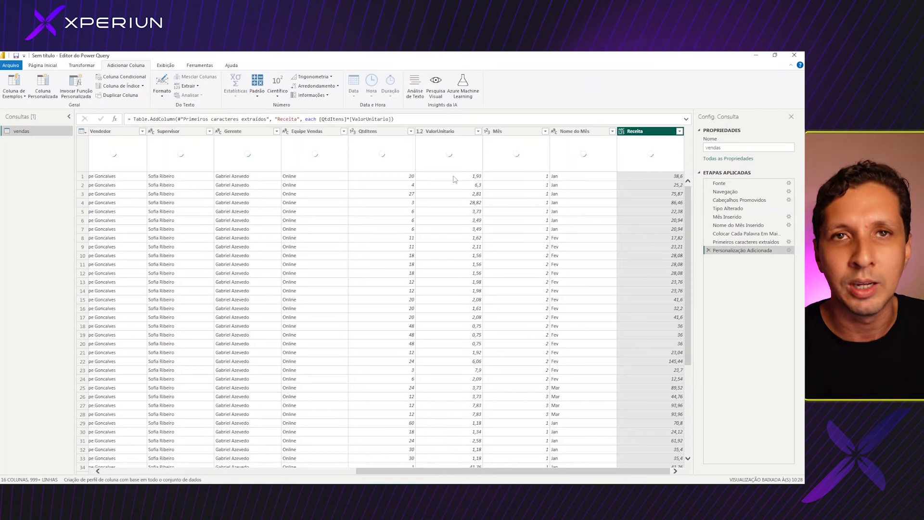
- Set the Receita column's data type to decimal number, and close the query editor while applying the changes
left_click(621, 133)
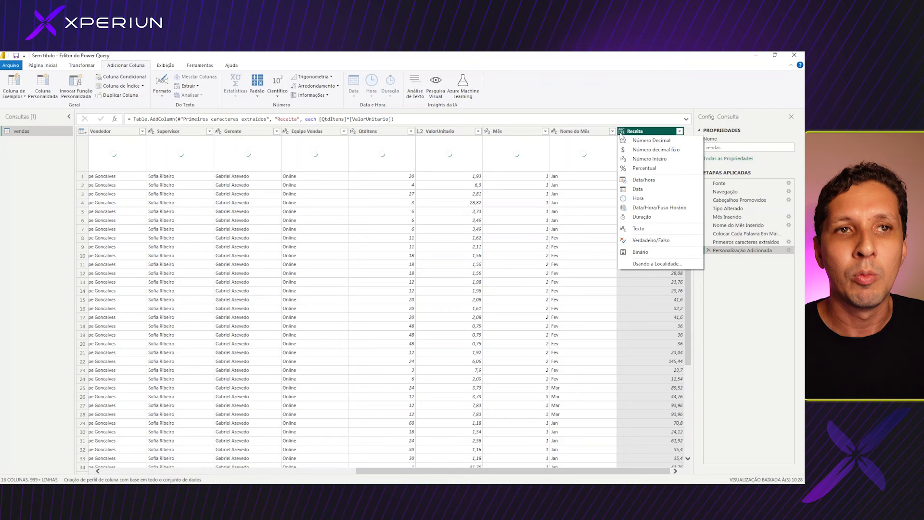
left_click(652, 141)
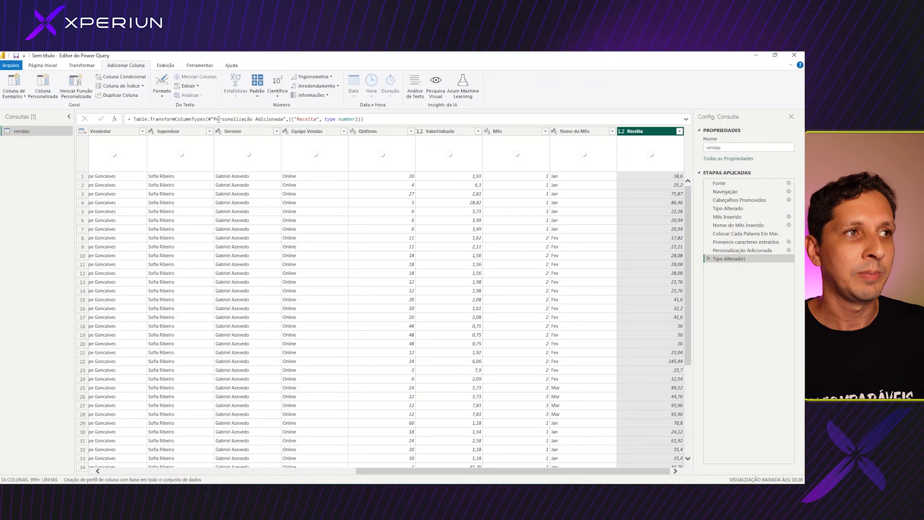
left_click(43, 66)
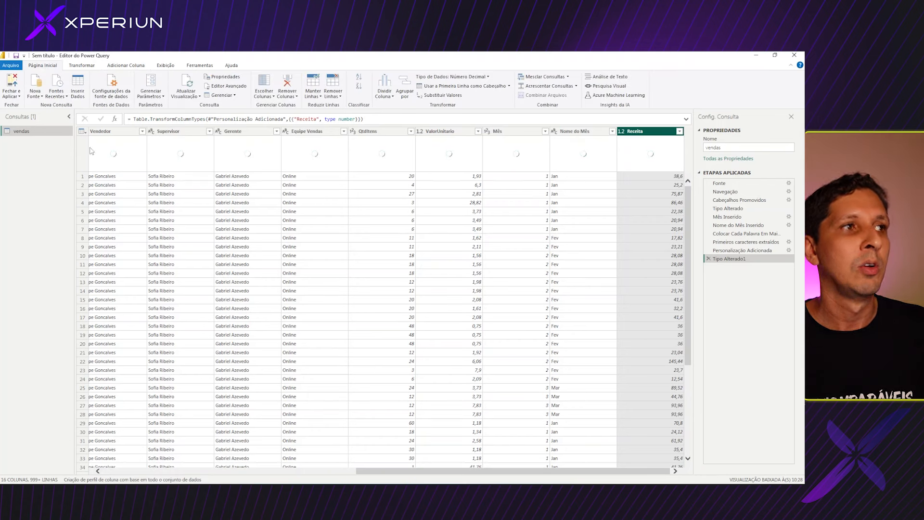
left_click(14, 83)
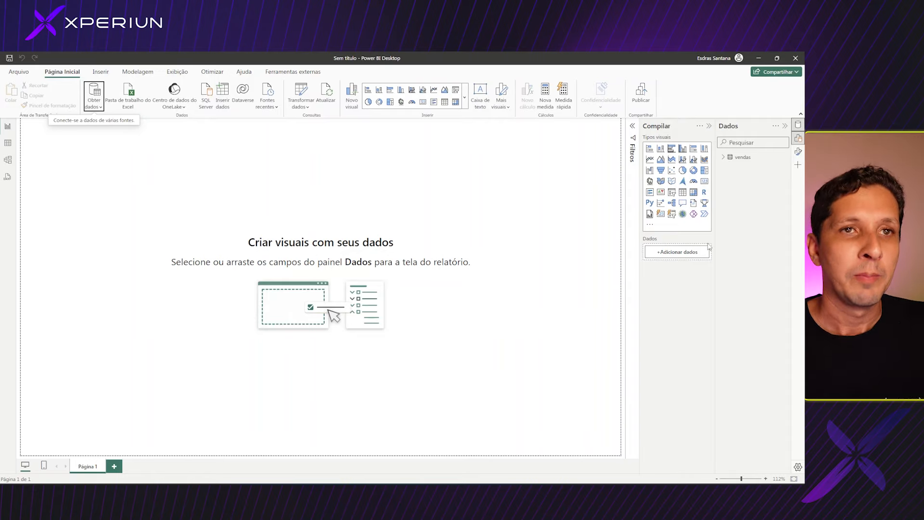
- Expand the vendas table's field list, and reposition the vendas card on the model view canvas
left_click(723, 158)
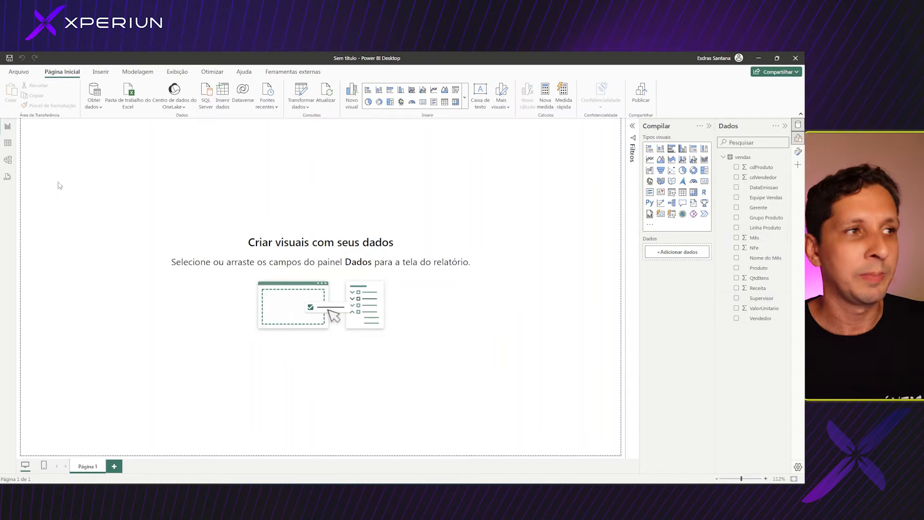
left_click(8, 160)
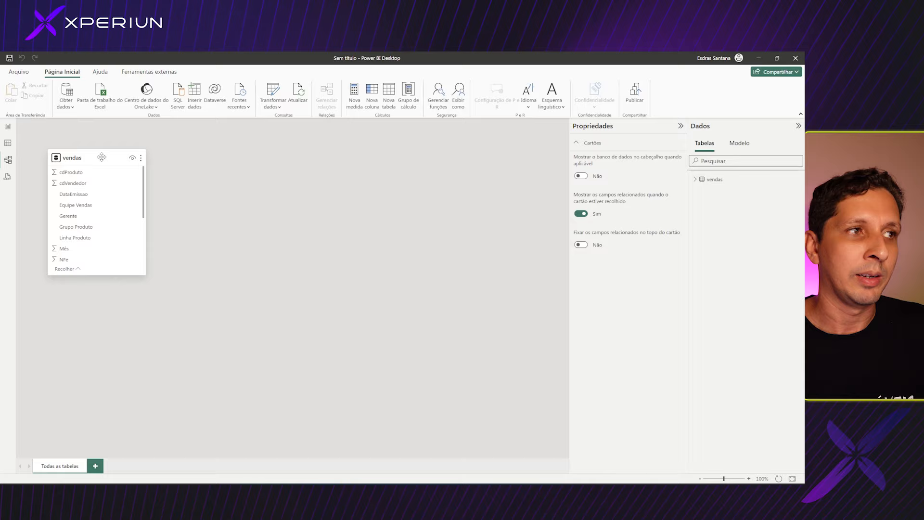
left_click_drag(102, 157, 114, 186)
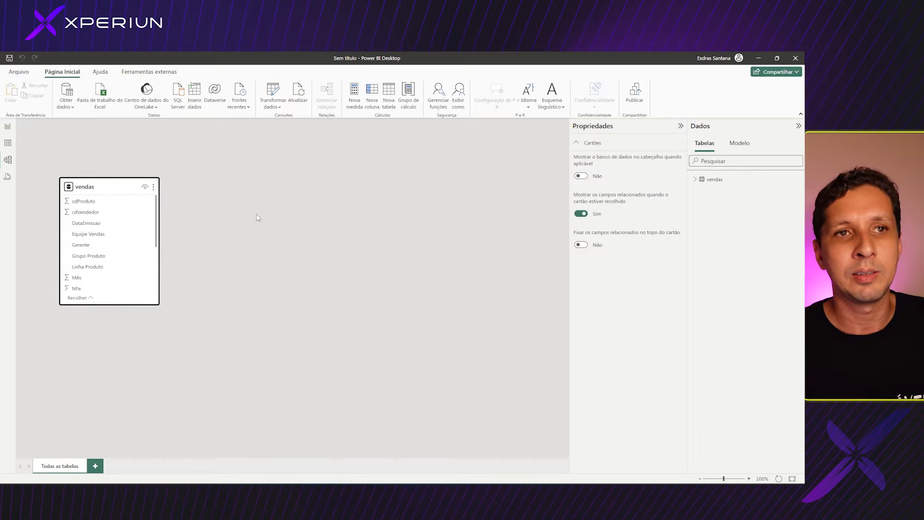
left_click_drag(118, 186, 208, 244)
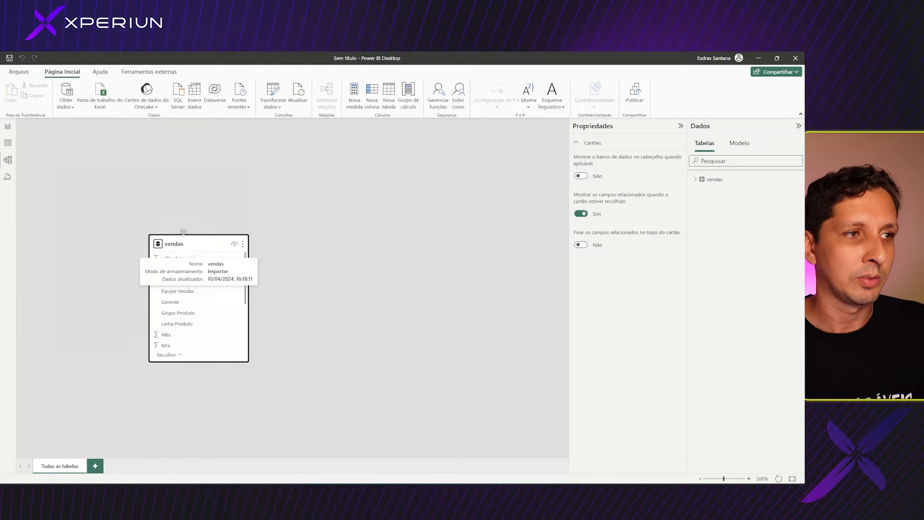
left_click_drag(201, 241, 148, 205)
- Insert a rectangle on the report page and stretch it into a header strip along the page's upper edge, about 1269 wide and 56 high
left_click(7, 128)
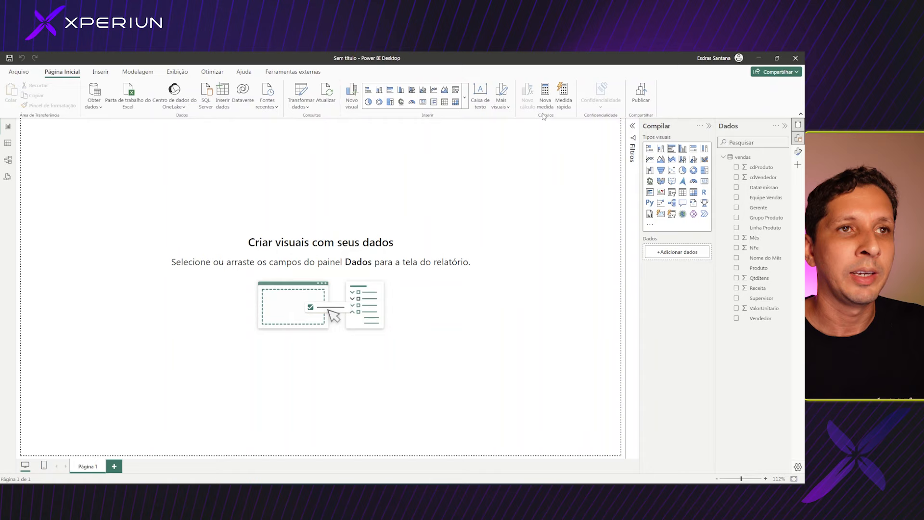
left_click(98, 71)
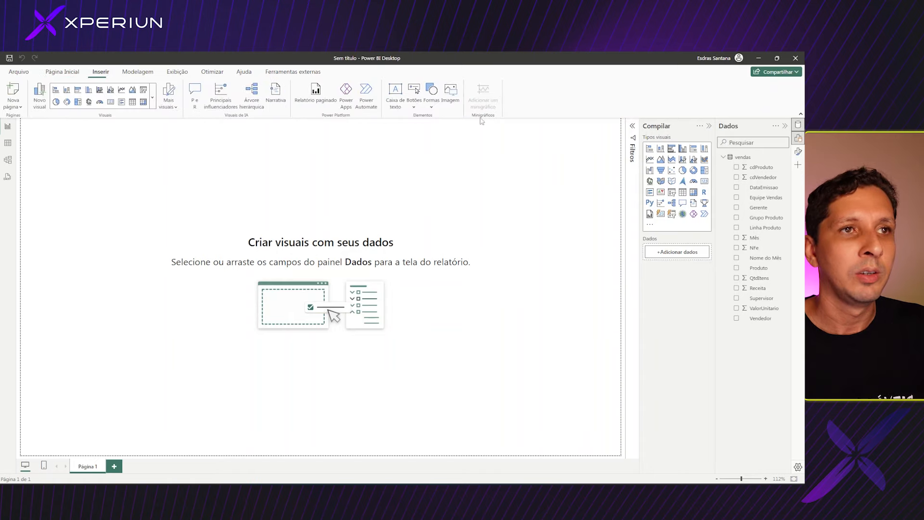
left_click(431, 101)
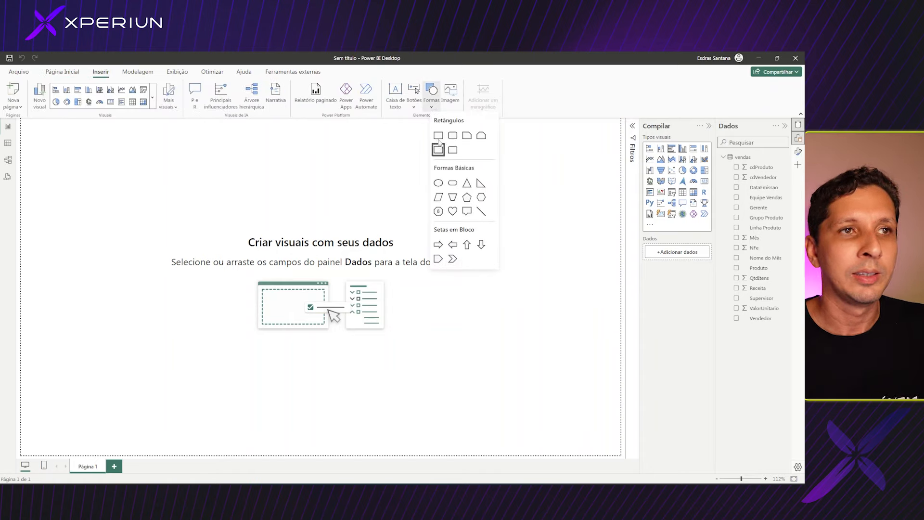
left_click(438, 150)
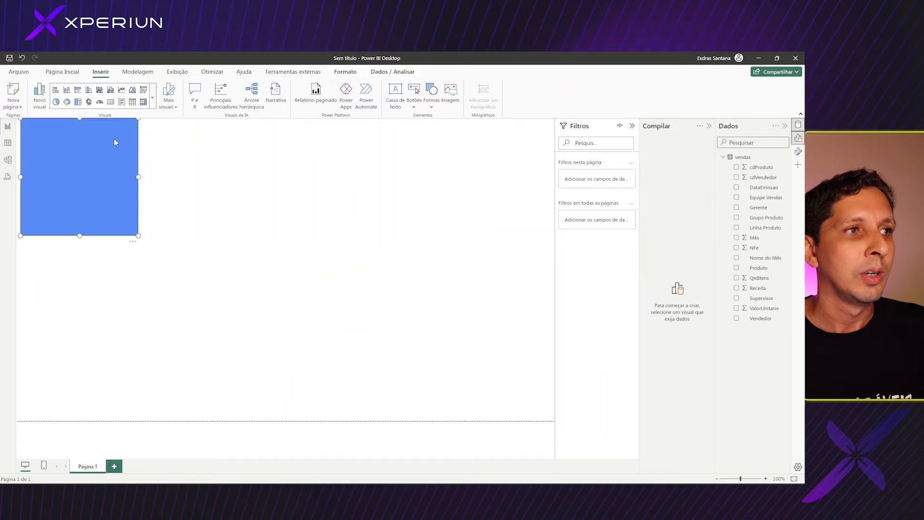
left_click_drag(139, 236, 555, 144)
left_click(550, 152)
left_click(531, 137)
left_click(632, 127)
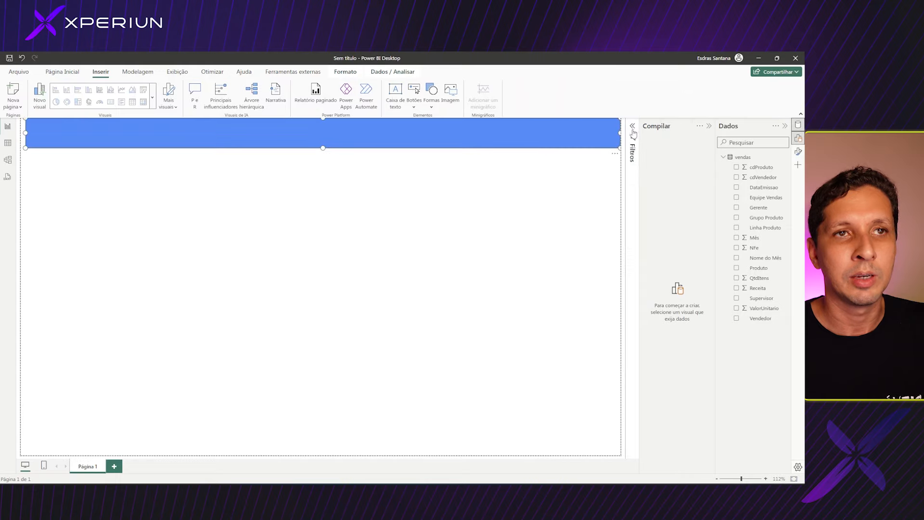
left_click_drag(323, 149, 323, 143)
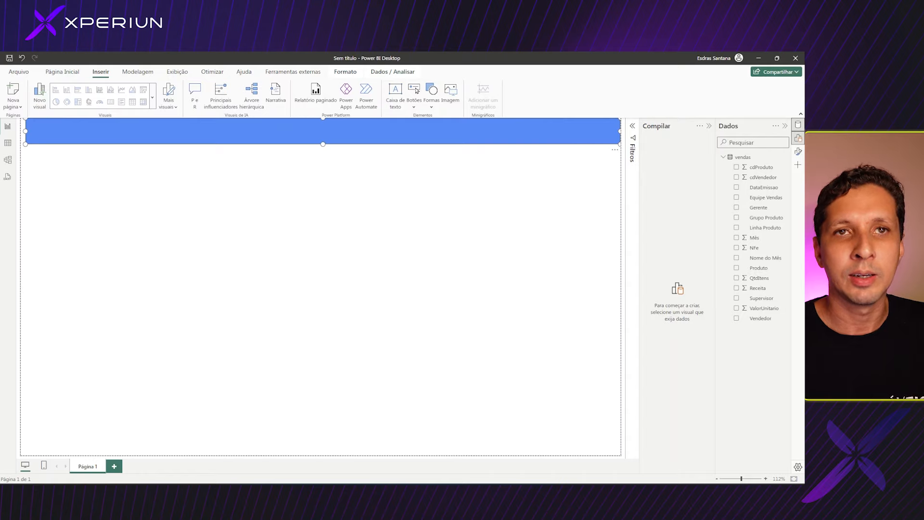
- Examine the header rectangle's size, position and padding in its format settings
left_click(799, 152)
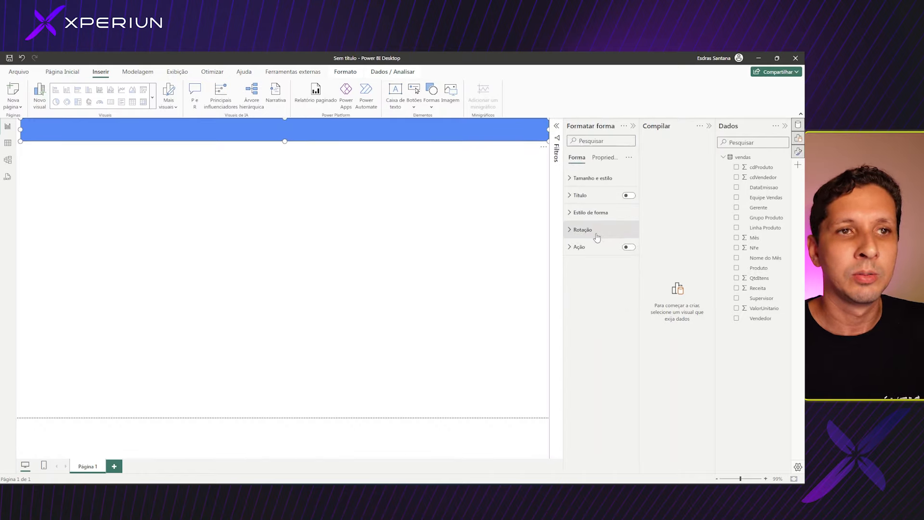
left_click(575, 180)
left_click(581, 319)
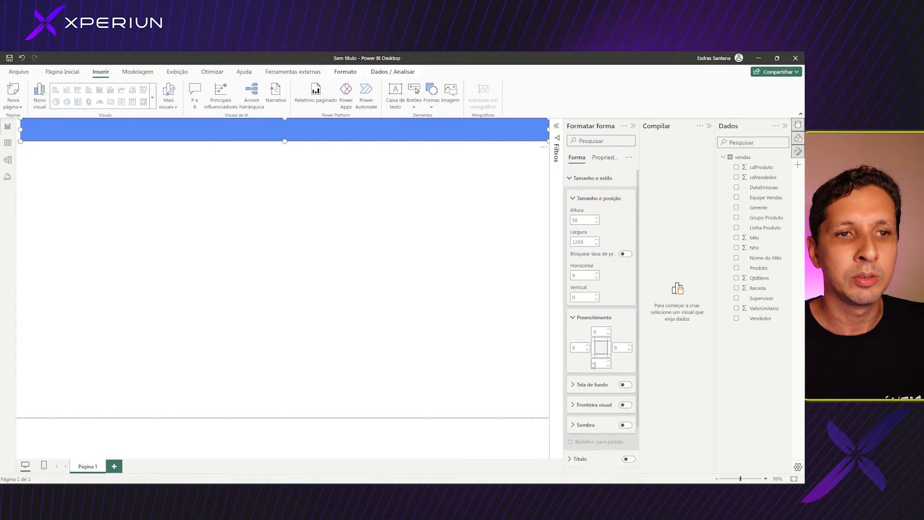
scroll(587, 399, "down", 2)
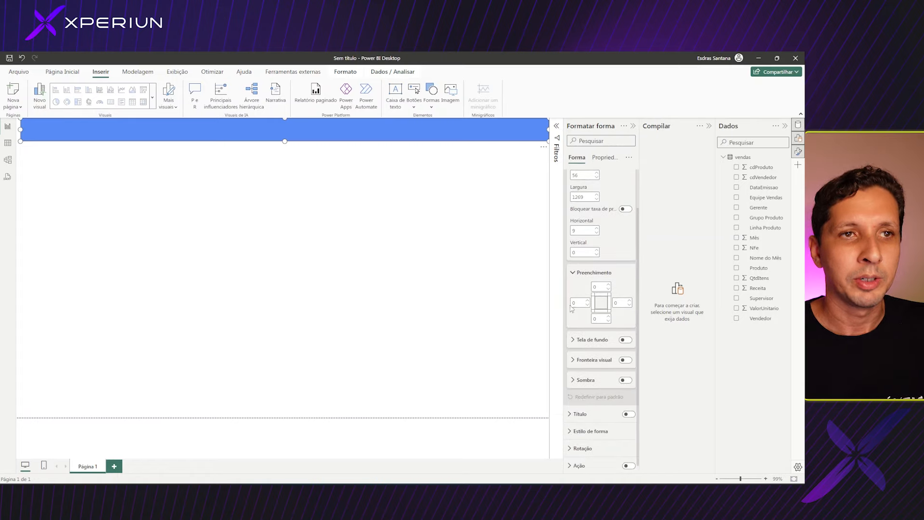
scroll(572, 308, "up", 2)
left_click(583, 179)
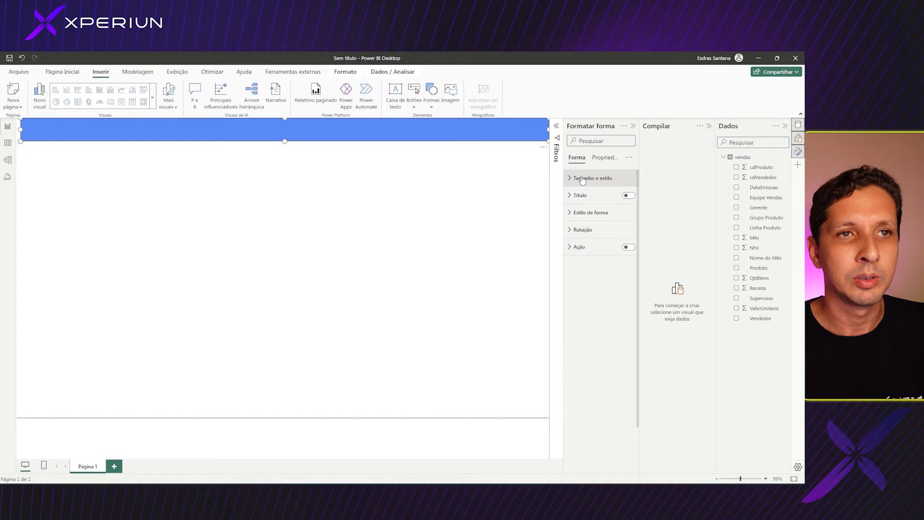
- Change the header rectangle's fill colour to a dark purple from the theme colours
left_click(578, 214)
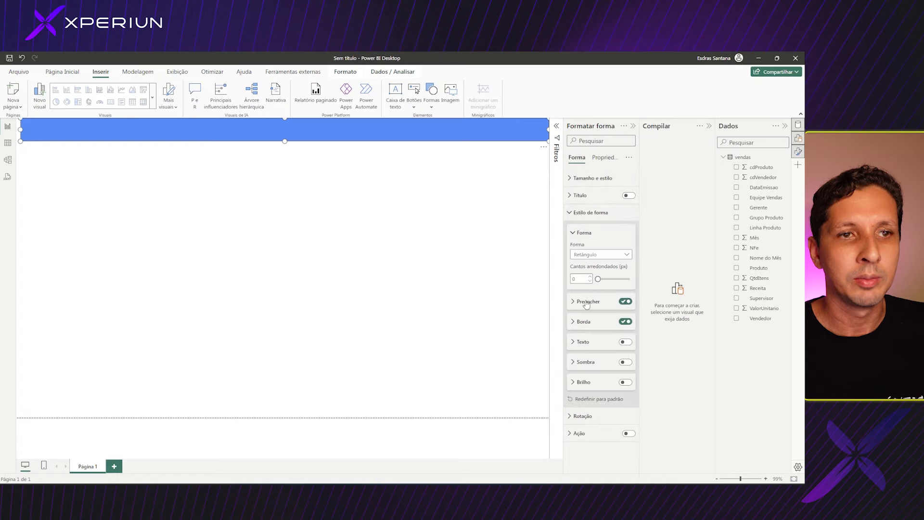
left_click(587, 323)
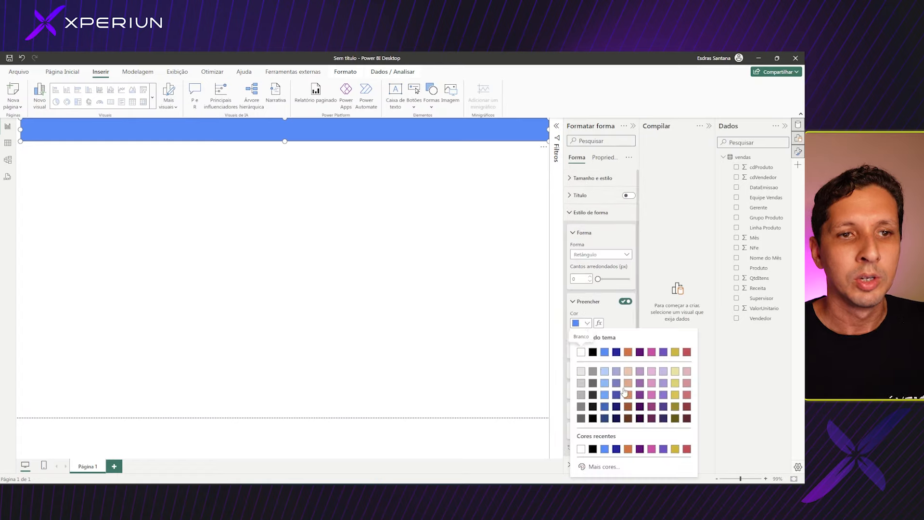
left_click(664, 407)
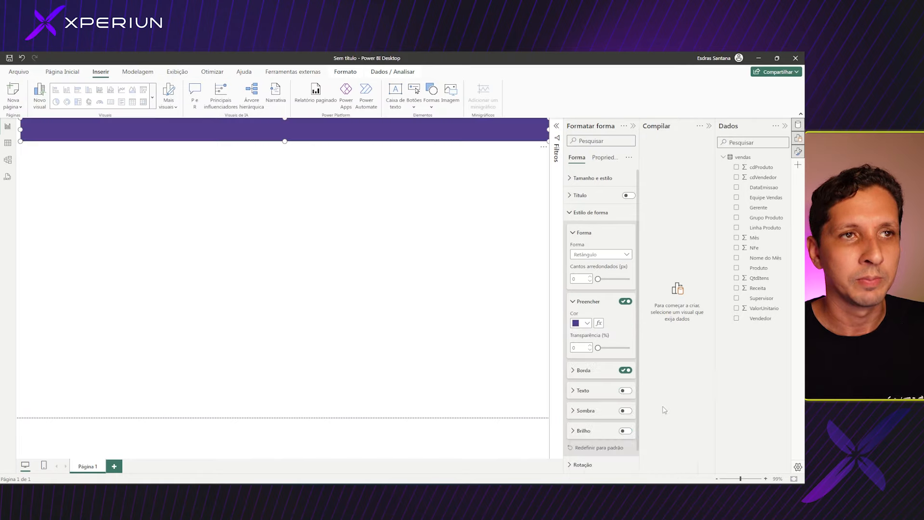
left_click(345, 181)
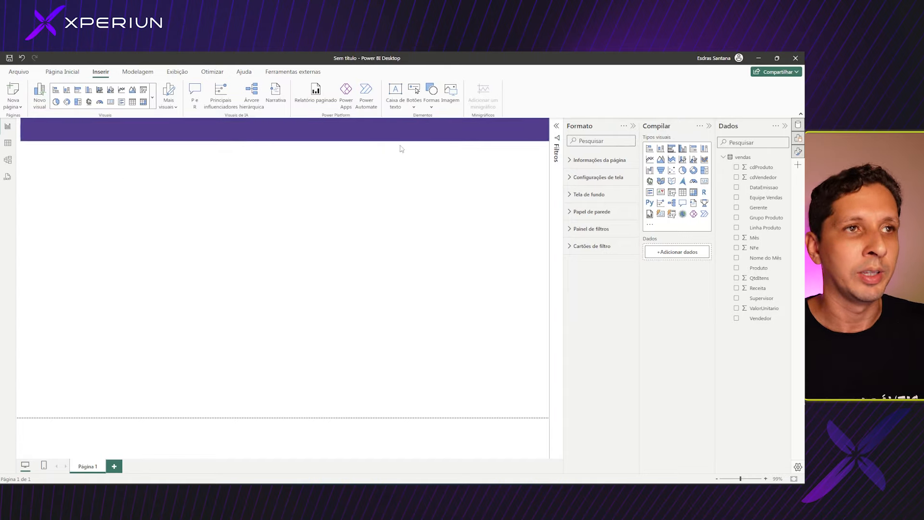
- Insert a text box on the report page containing the title "Dashboard de Vendas"
left_click(395, 95)
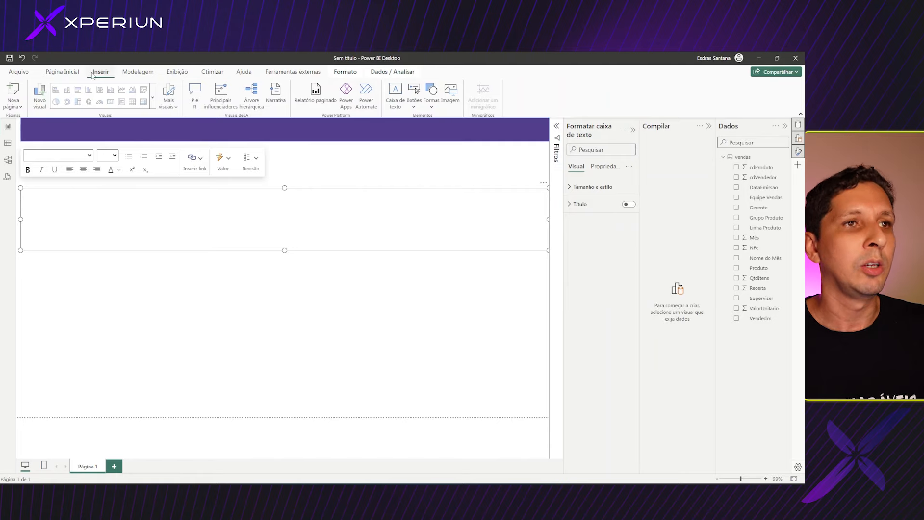
left_click(33, 197)
type("D")
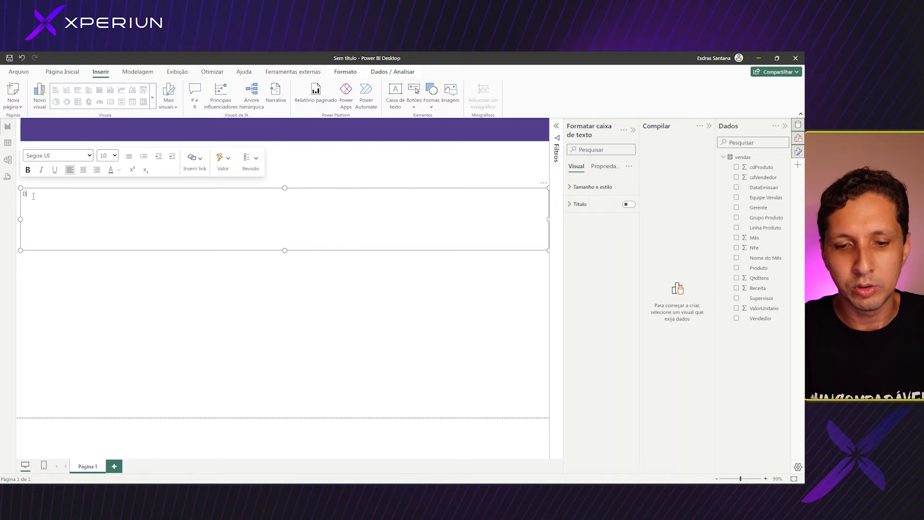
type("ashboard de Vendas")
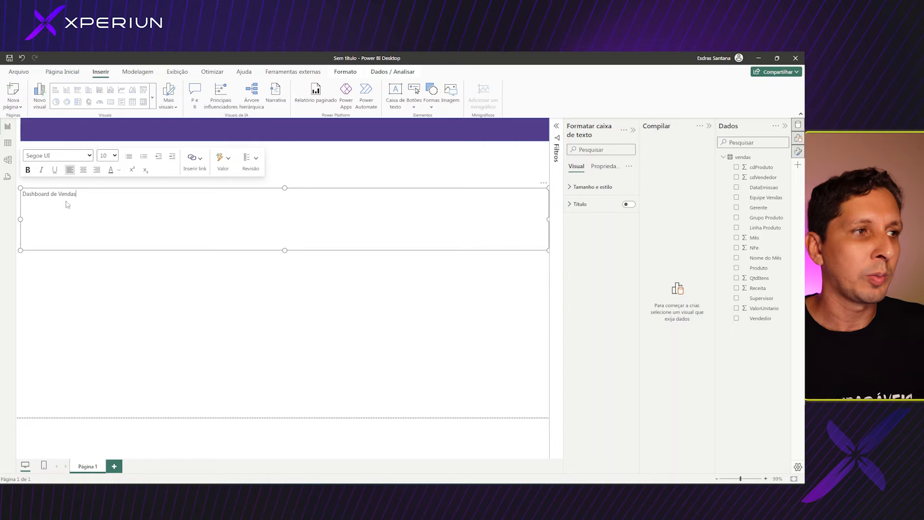
- Format the "Dashboard de Vendas" title text as bold, font size 28, in light grey
left_click_drag(76, 194, 20, 195)
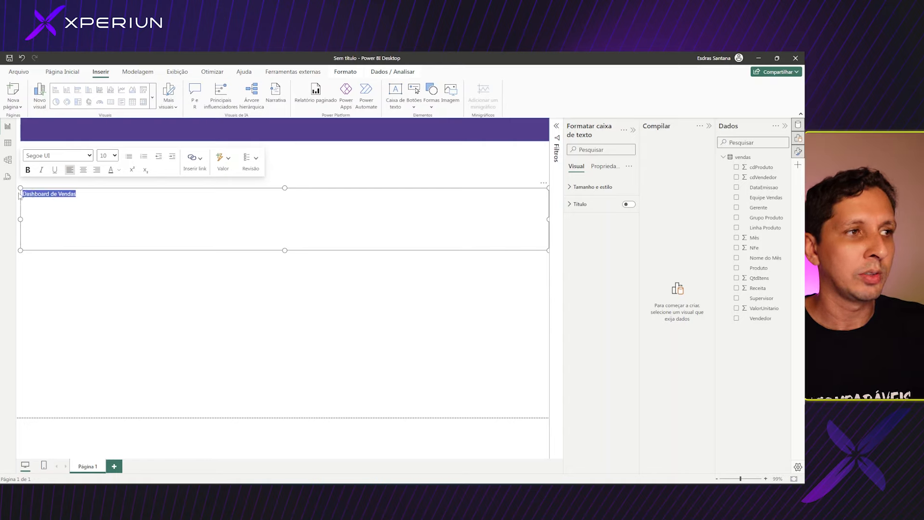
left_click(115, 156)
left_click(104, 268)
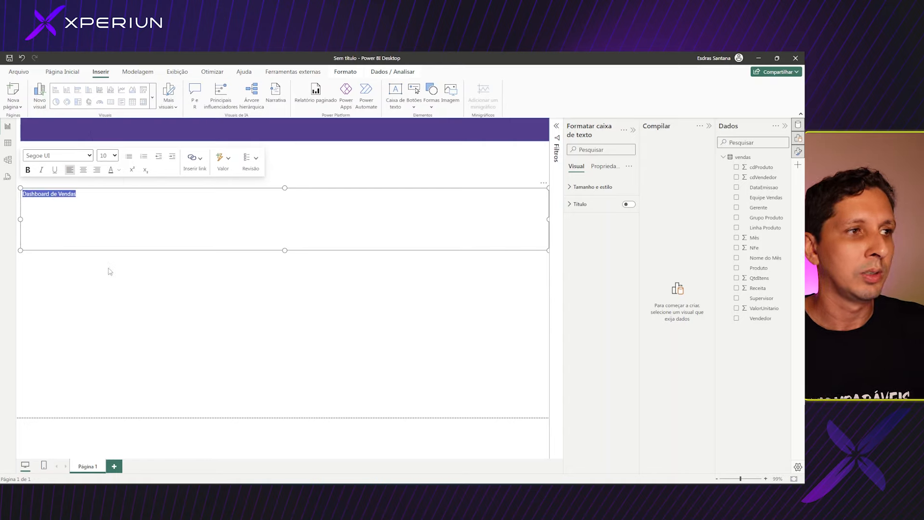
left_click(115, 156)
left_click(104, 260)
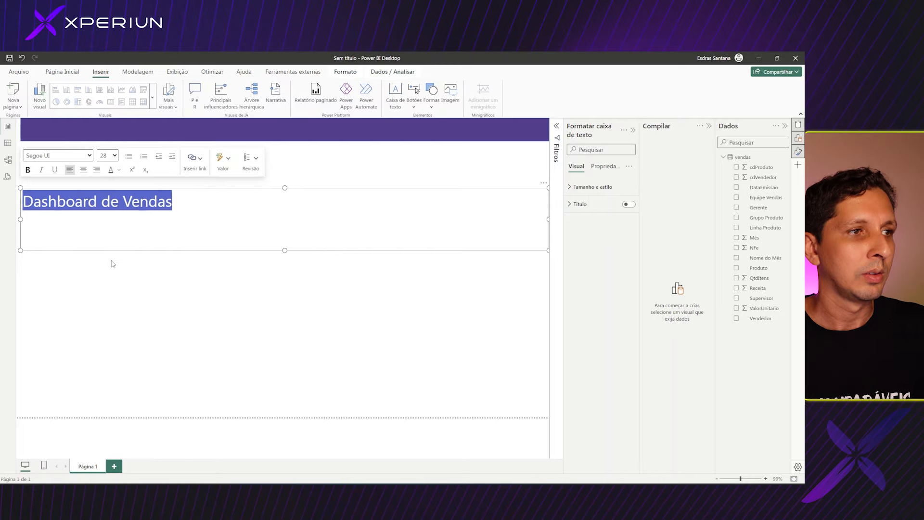
left_click(28, 169)
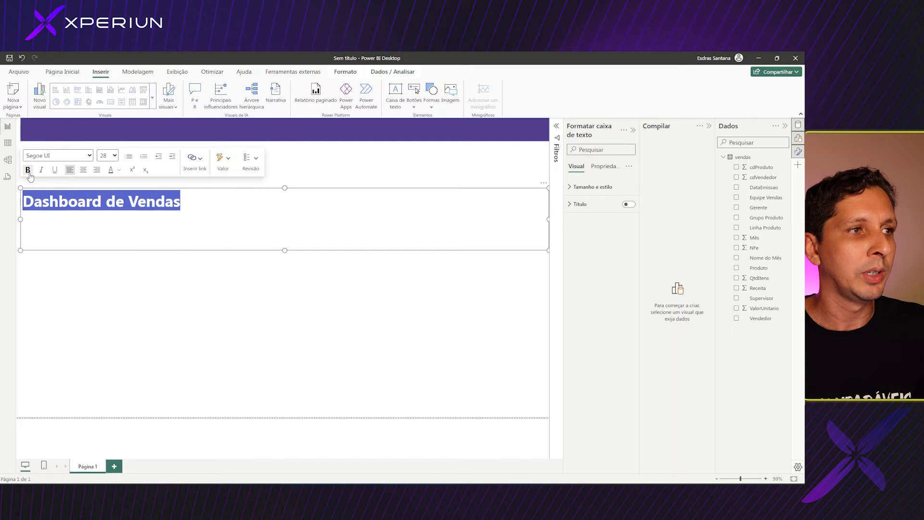
left_click(119, 170)
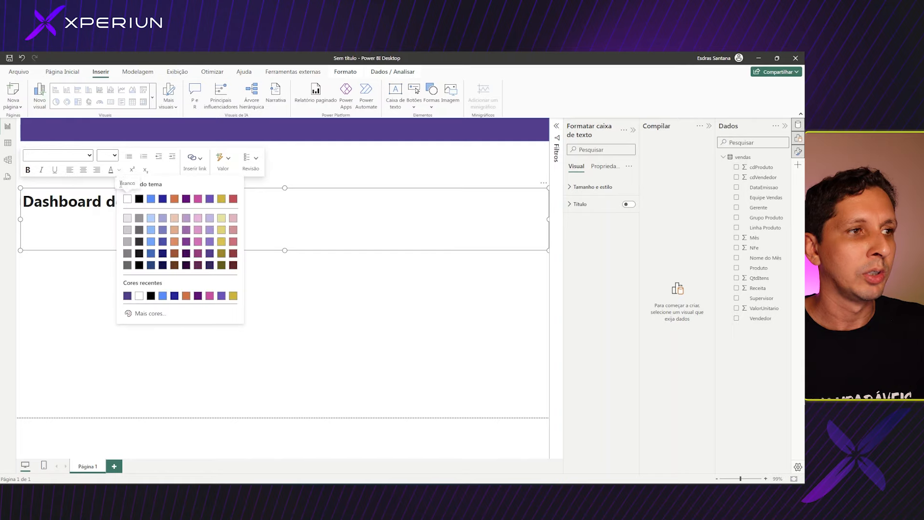
left_click(128, 230)
left_click(416, 255)
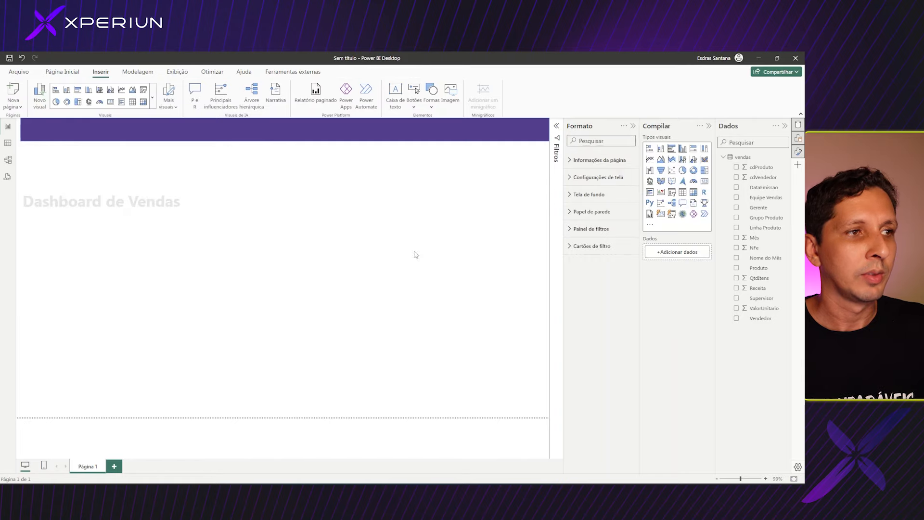
- Fit the title text box over the header strip, about 419 wide and 66 high, and turn off its background
left_click(422, 246)
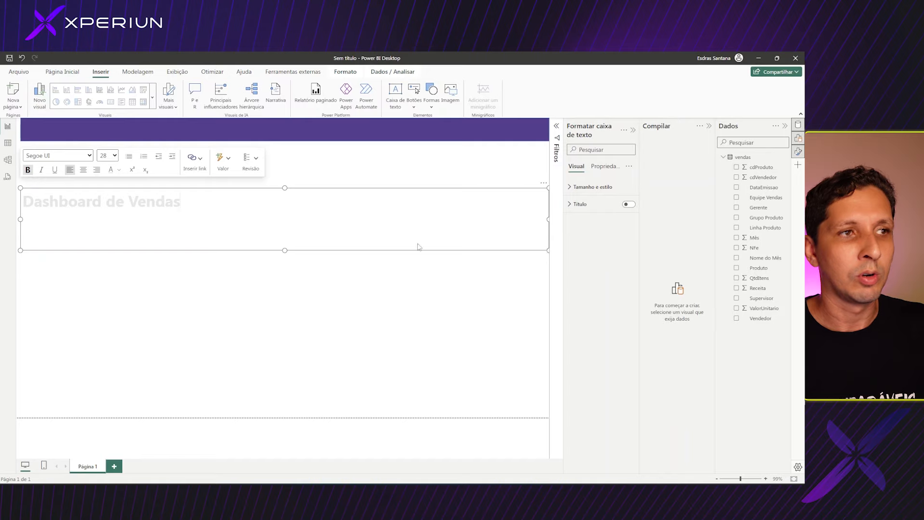
left_click_drag(549, 250, 187, 122)
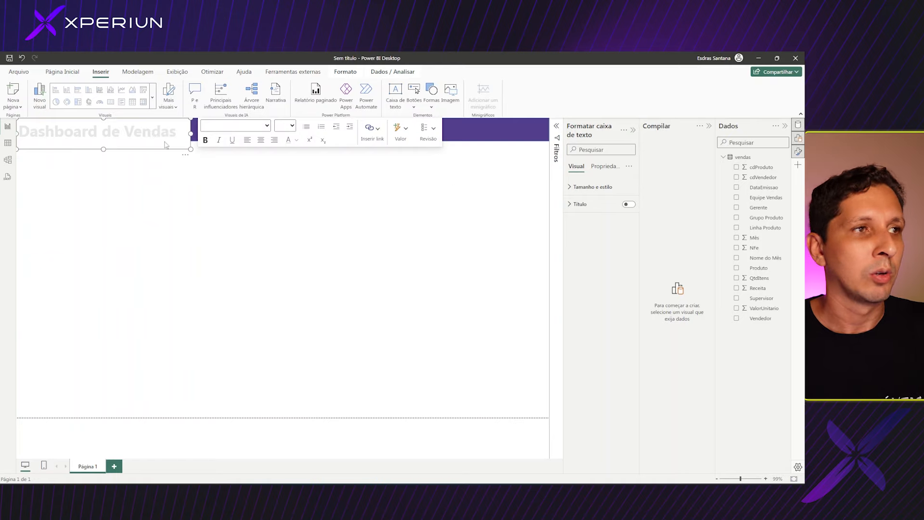
left_click(583, 186)
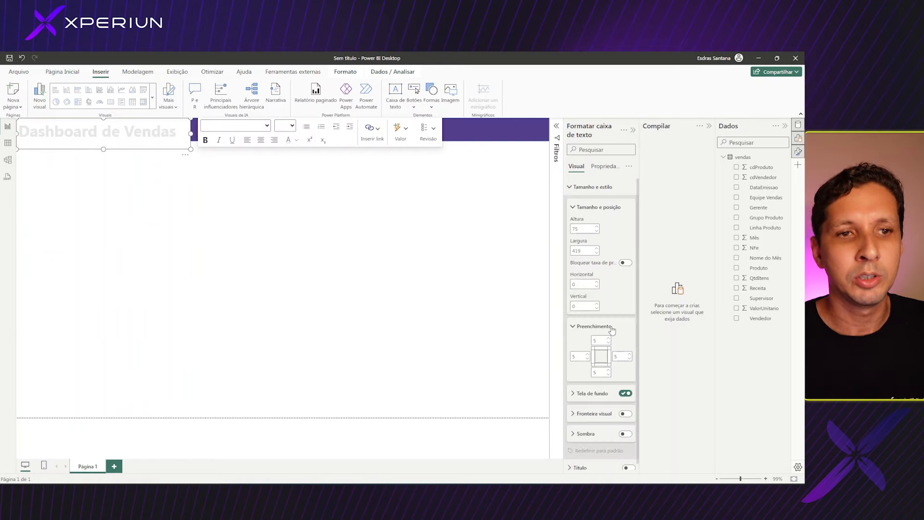
left_click(625, 394)
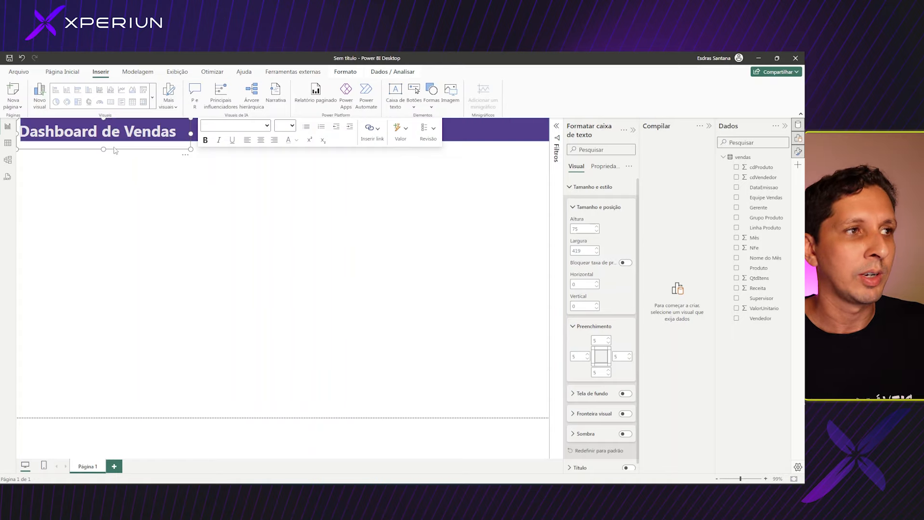
left_click_drag(105, 149, 103, 145)
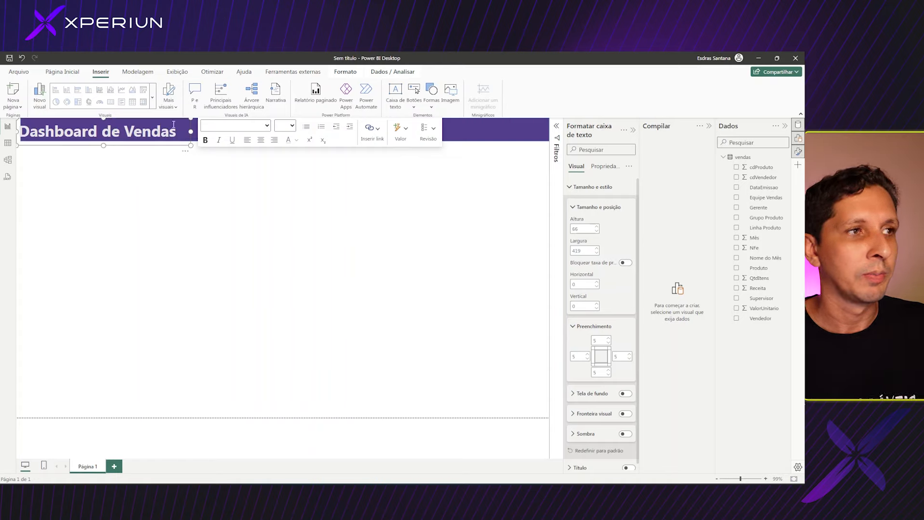
left_click(190, 159)
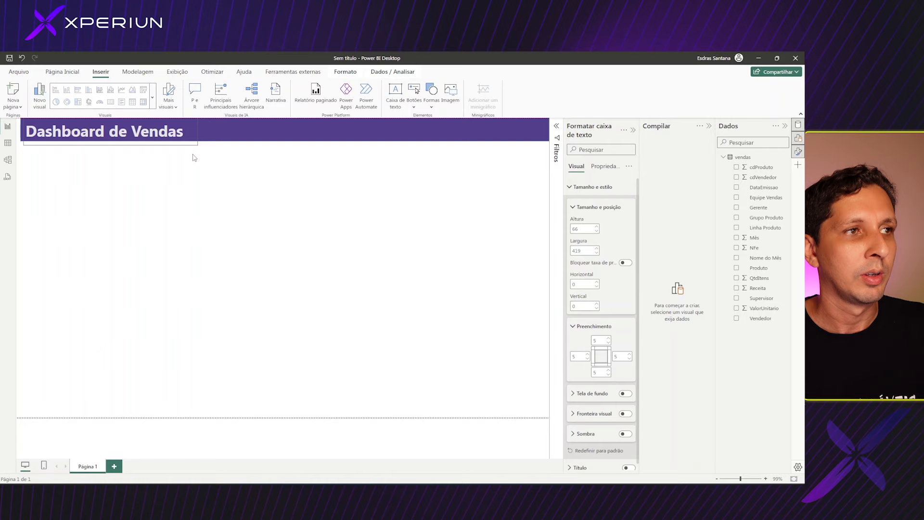
- Reduce the title's font size to 24 and shorten its text box to a height of 56
left_click(177, 129)
double_click(177, 129)
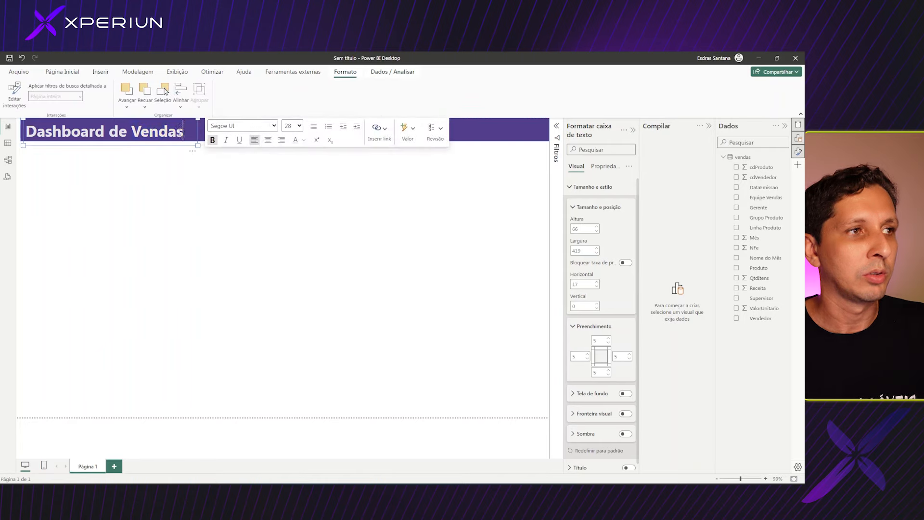
left_click_drag(186, 131, 17, 136)
left_click(300, 126)
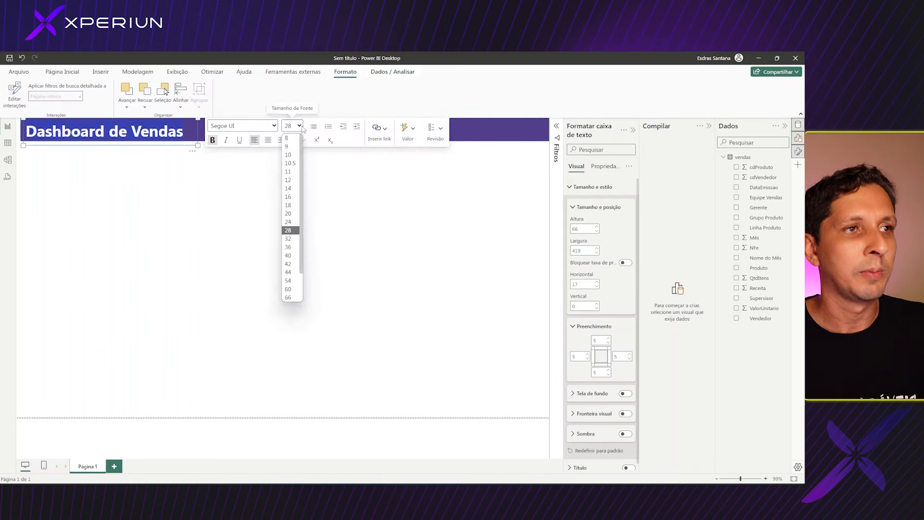
left_click(298, 221)
left_click(192, 169)
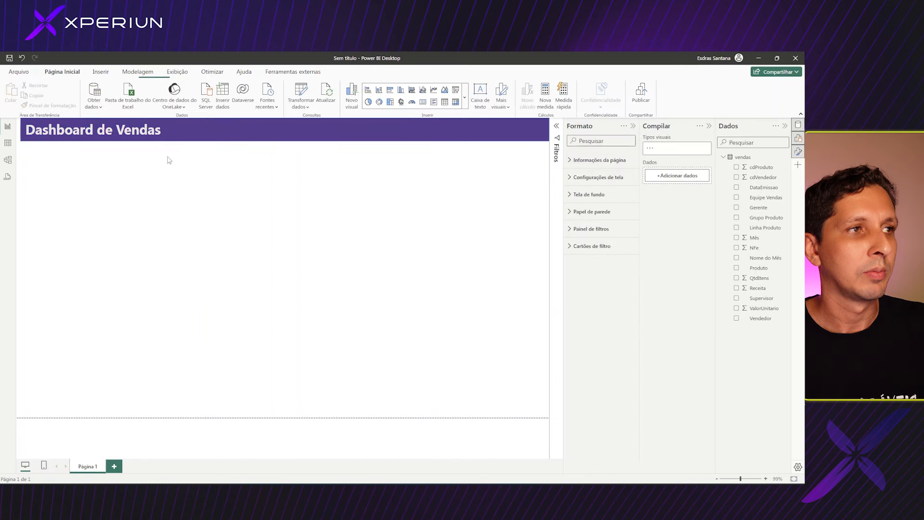
left_click(172, 144)
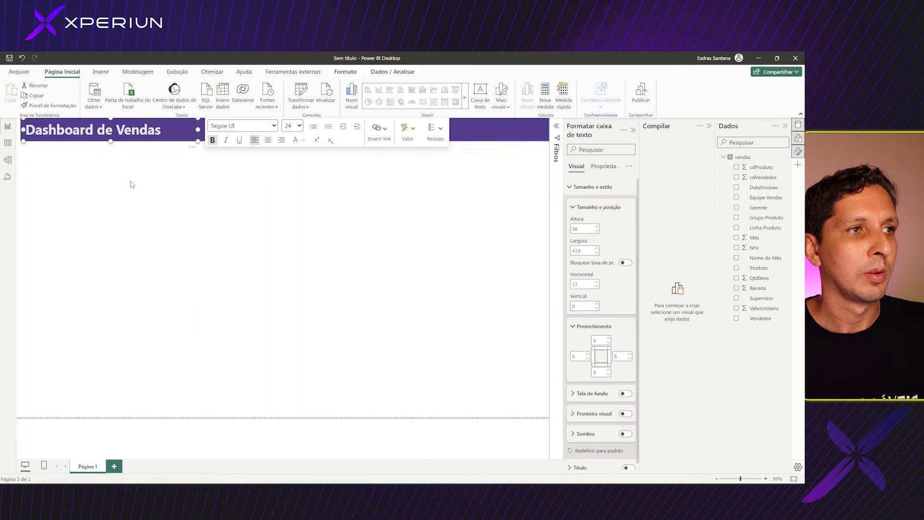
left_click(140, 193)
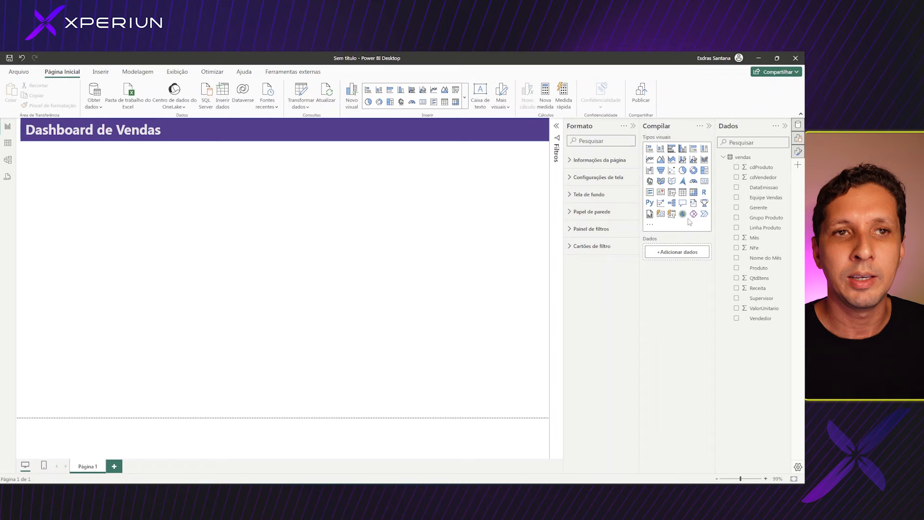
- Insert a new-style card visual, place it directly below the header strip, and add the Receita field to it
left_click(661, 214)
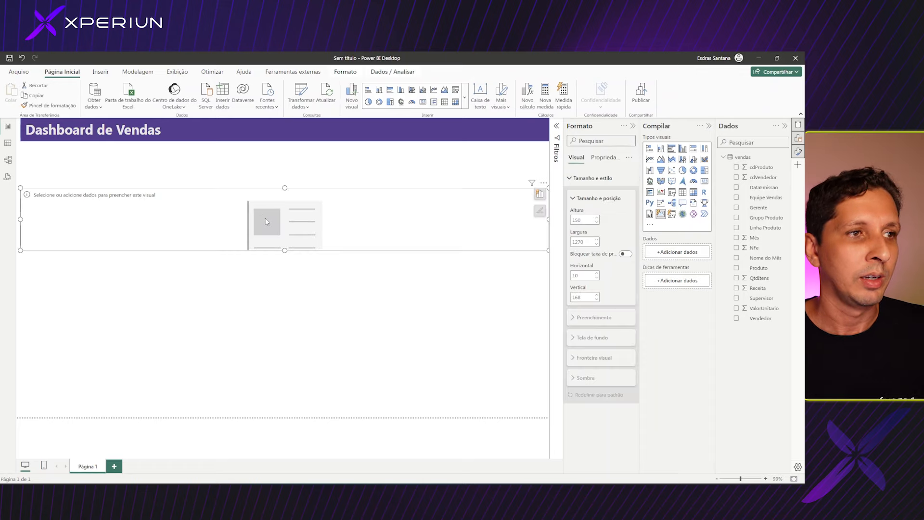
left_click_drag(266, 221, 268, 177)
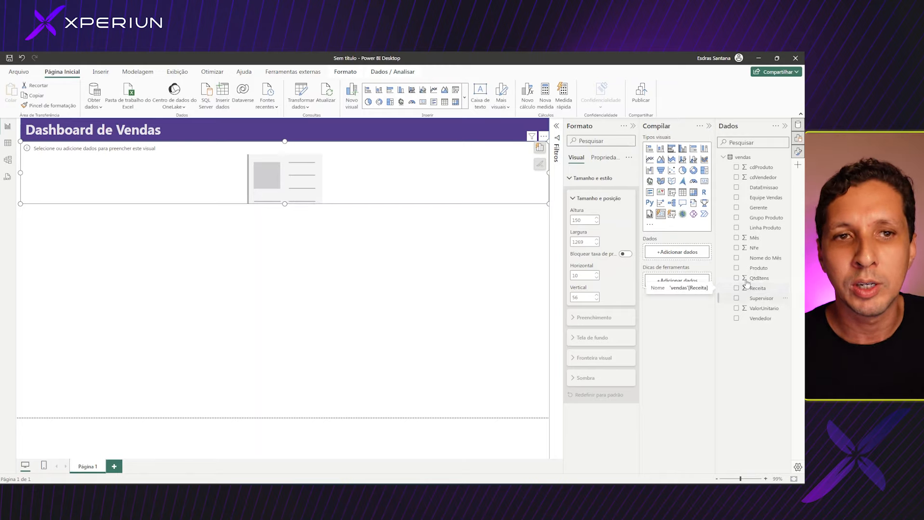
left_click(737, 288)
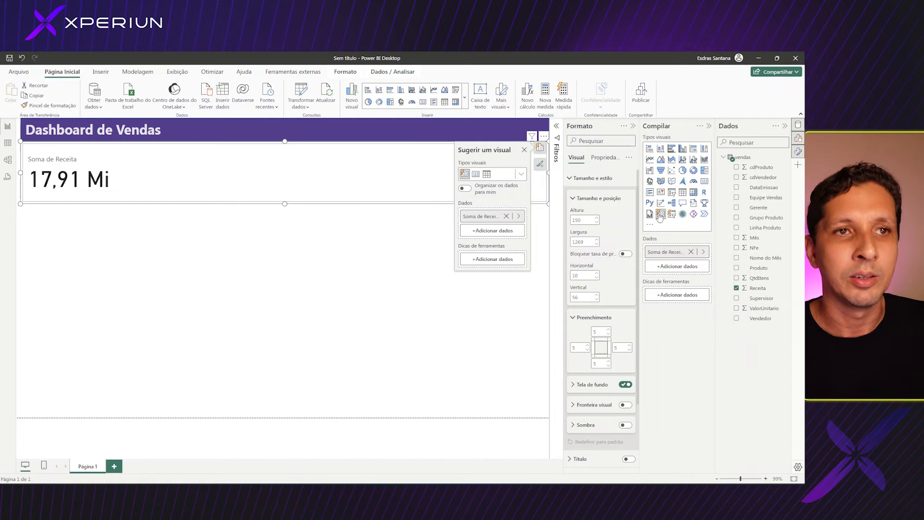
- Set the font size of the card's callout values to 22
left_click(582, 177)
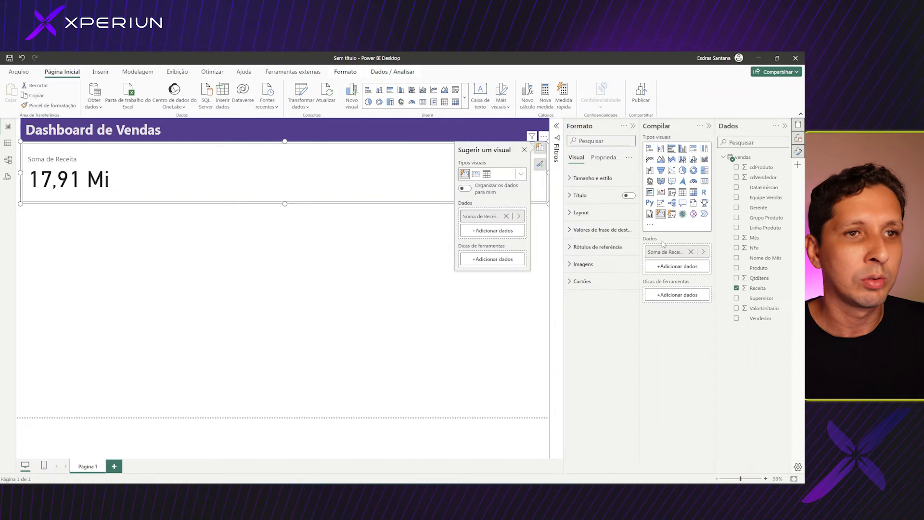
left_click(574, 231)
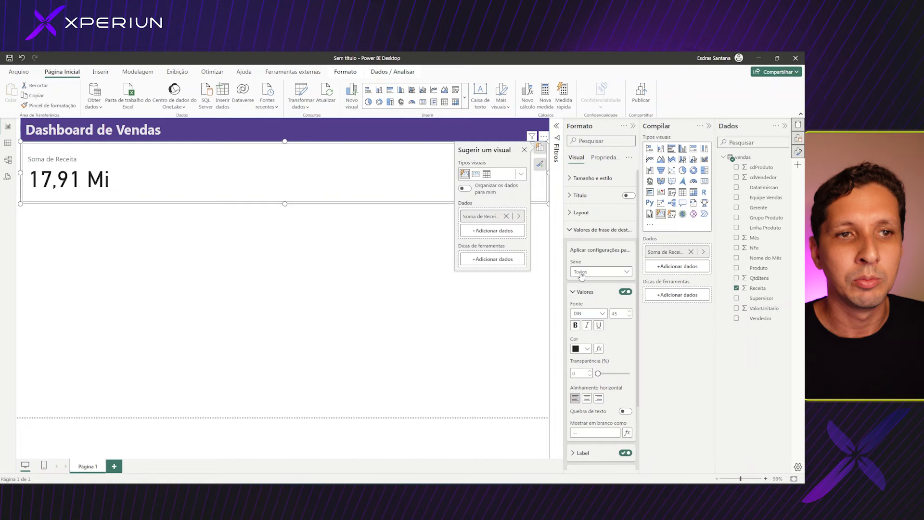
double_click(622, 313)
type("2")
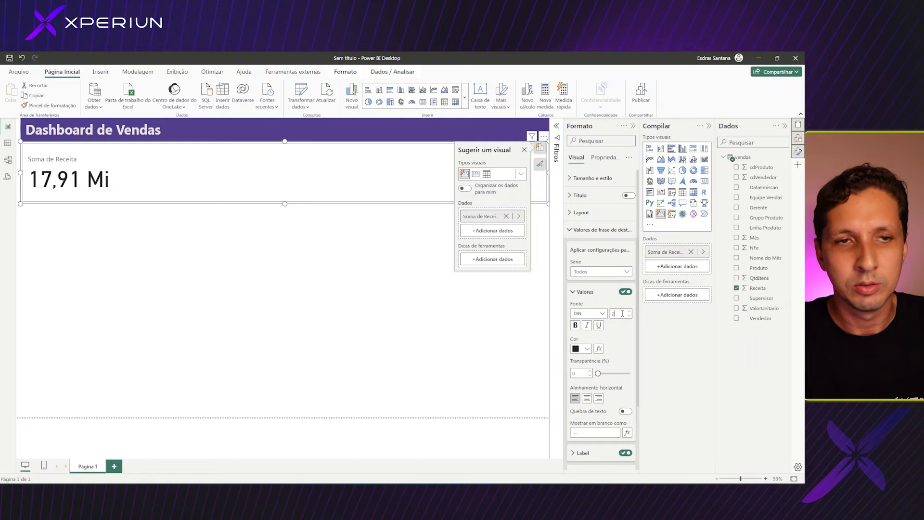
type("0")
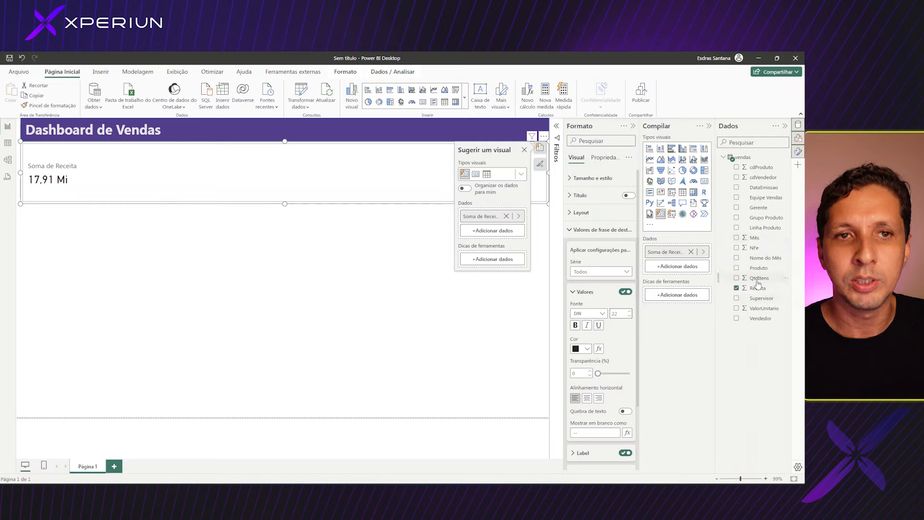
- Add the QtdItens and NFe fields to the card, checking the vendas rows in the table view in between
left_click(737, 278)
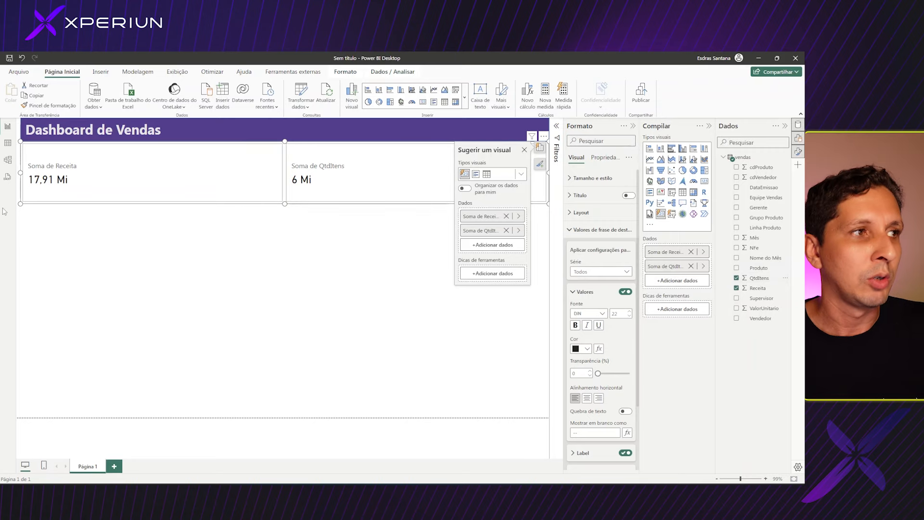
left_click(9, 144)
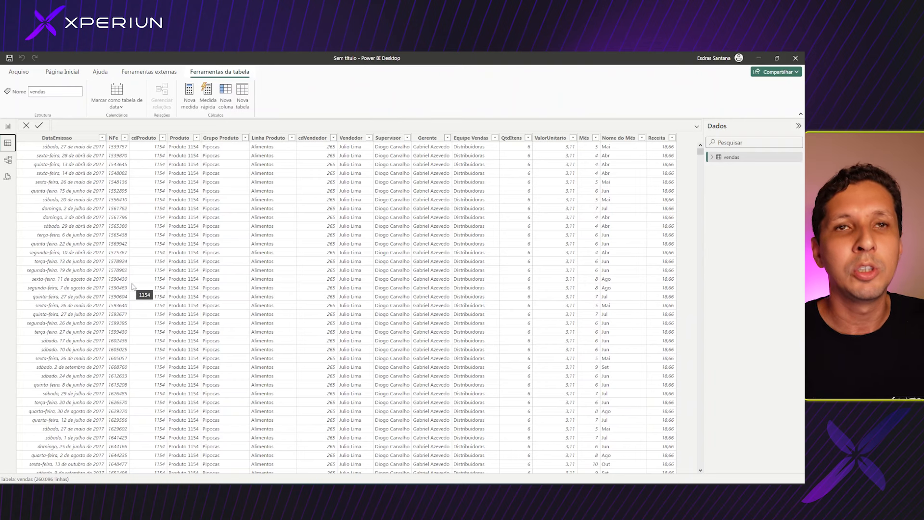
left_click(7, 126)
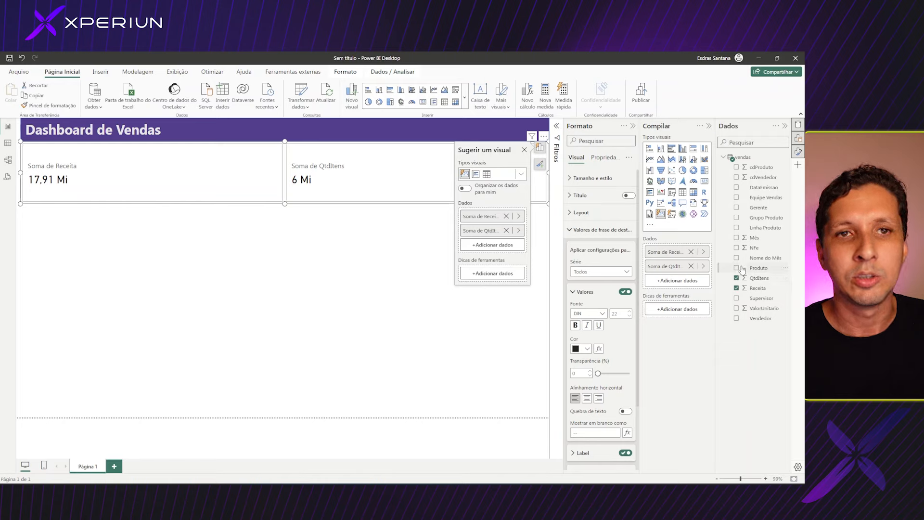
left_click(737, 248)
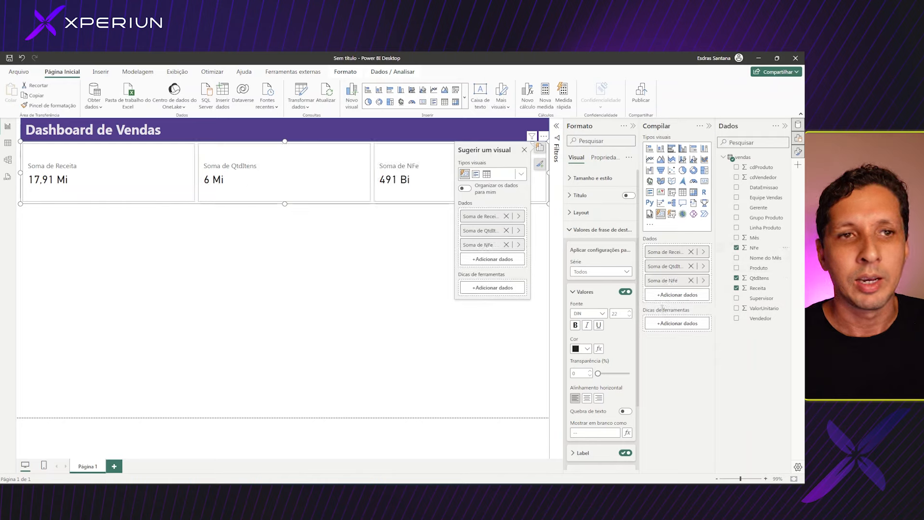
- Change the card's NFe field summarization to Contagem (Distinta)
left_click(670, 284)
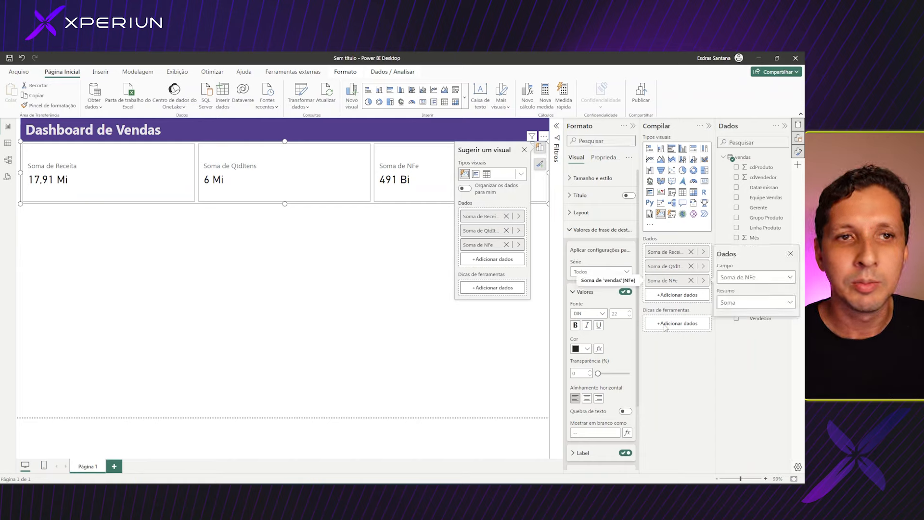
left_click(732, 304)
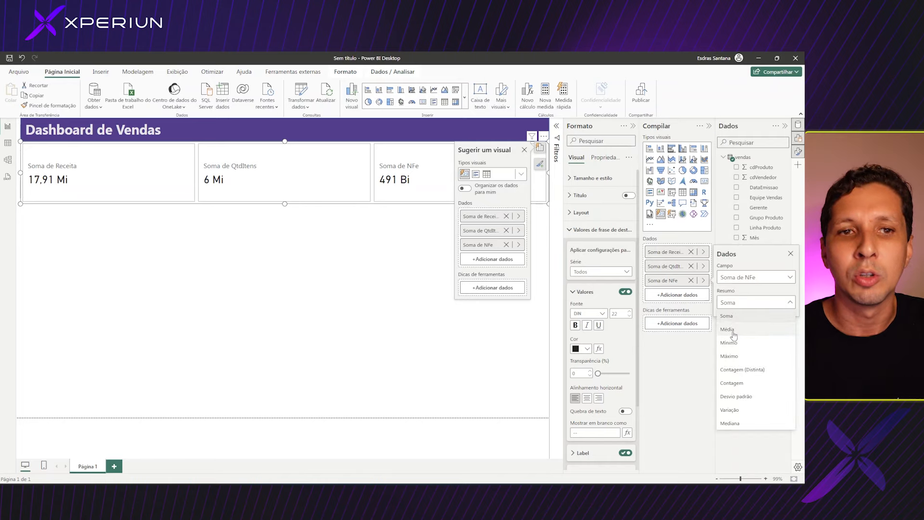
left_click(744, 371)
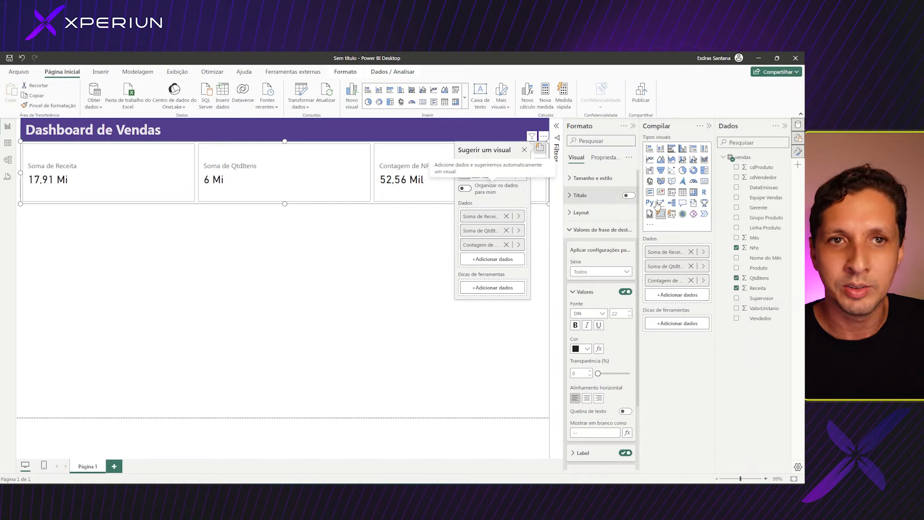
- Add the Produto field to the card visual and set its layout's maximum number of cards shown to 5
left_click(738, 269)
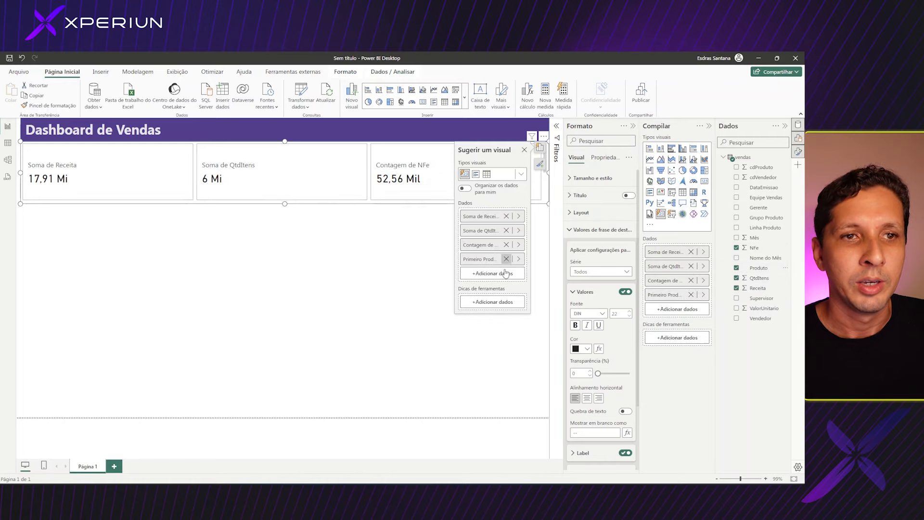
left_click(424, 252)
left_click(544, 173)
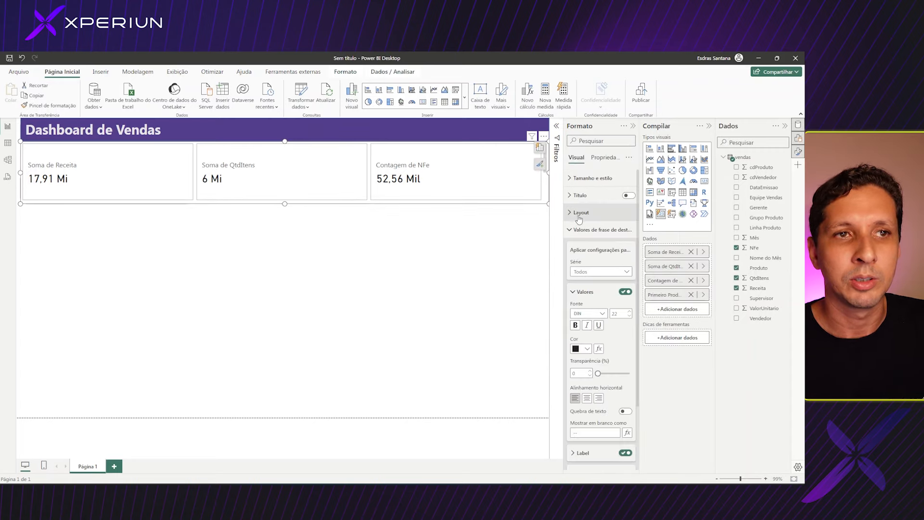
left_click(571, 214)
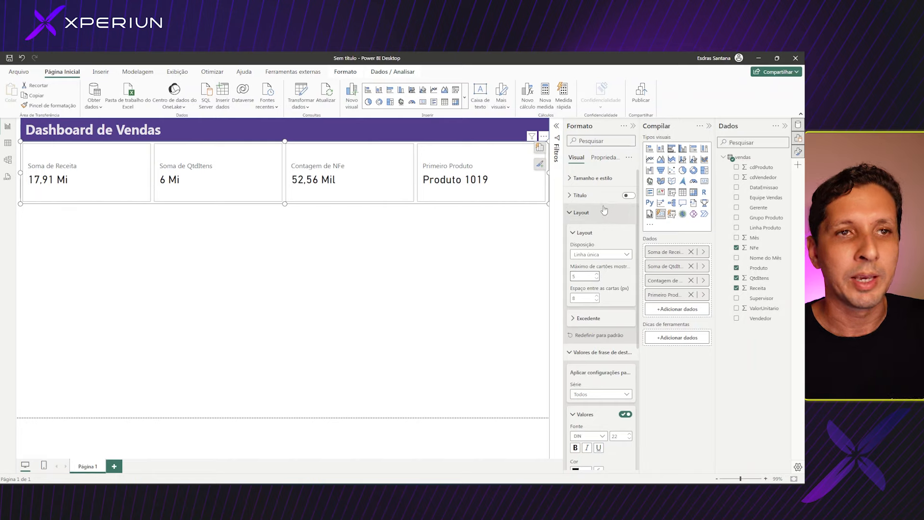
left_click(571, 219)
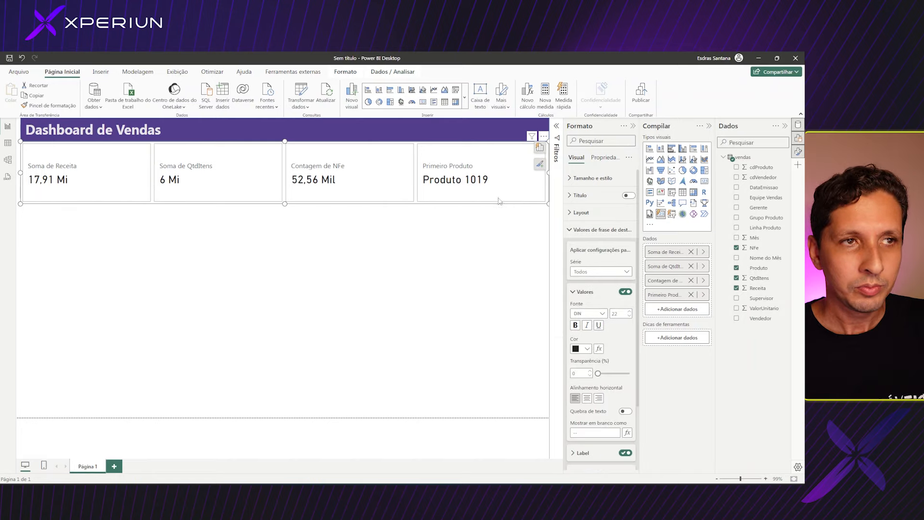
- Change the card's Produto field summarization to Contagem (Distinta)
left_click(669, 295)
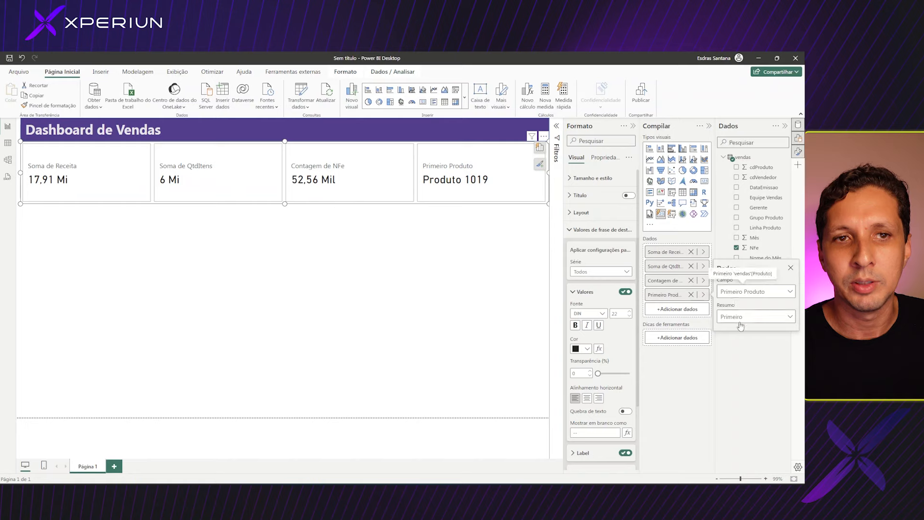
left_click(733, 319)
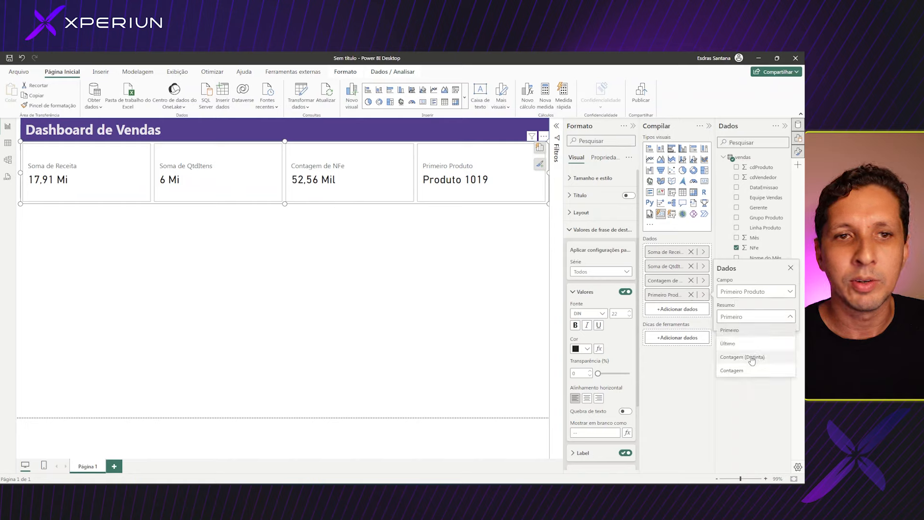
left_click(744, 358)
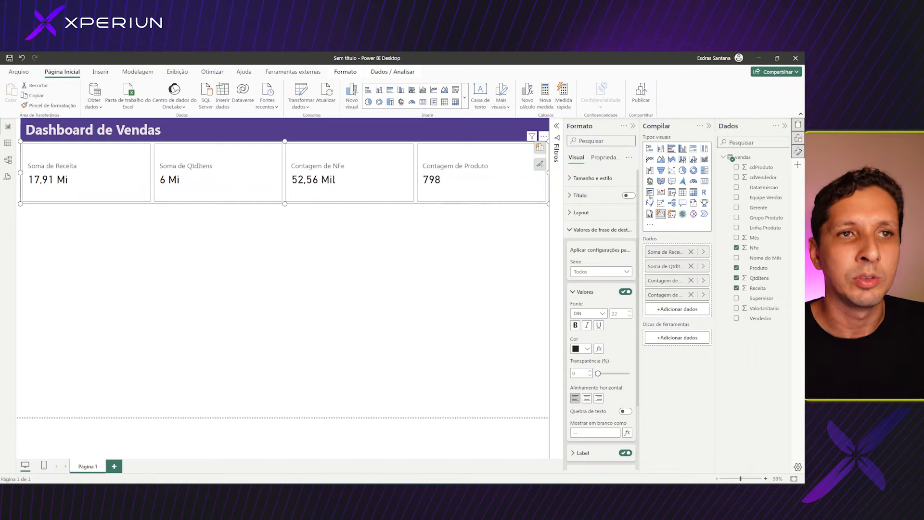
- Turn off the background of the whole card visual
left_click(578, 179)
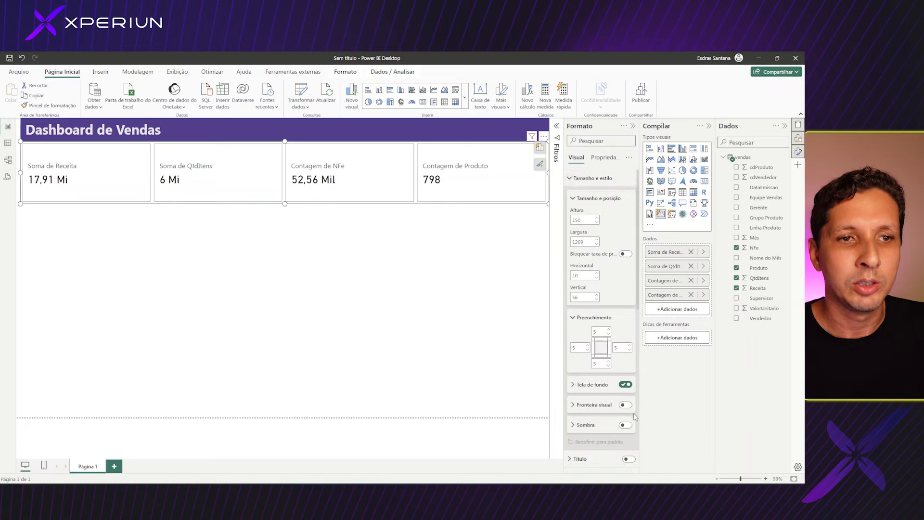
left_click(625, 385)
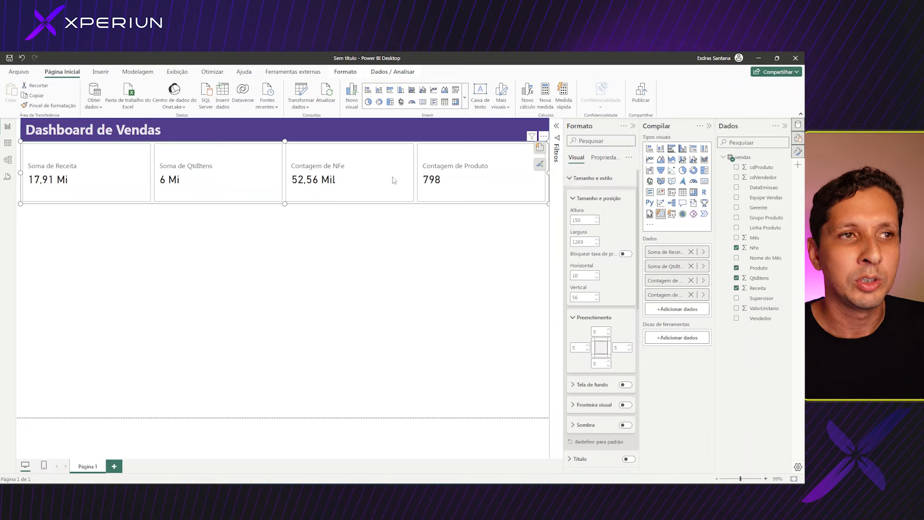
left_click(575, 179)
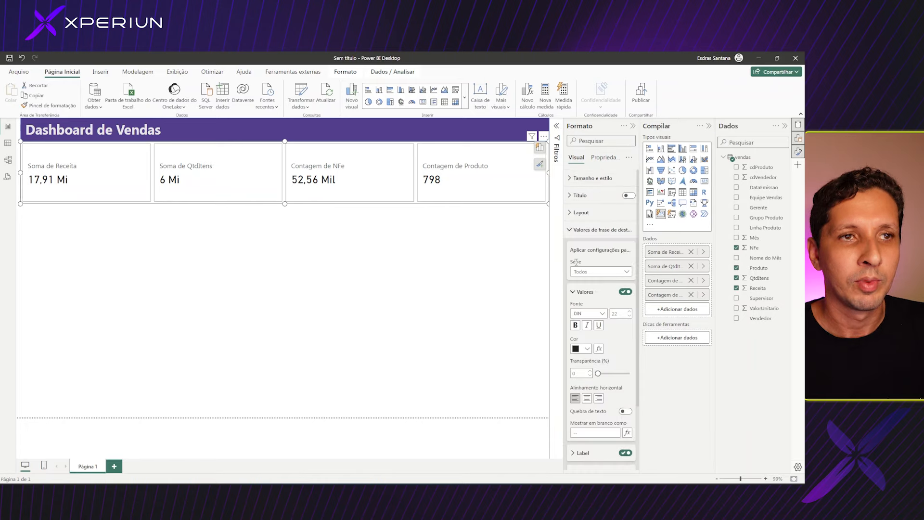
- Shape all the cards as rounded rectangles with 10 px corners and turn off their border
left_click(575, 229)
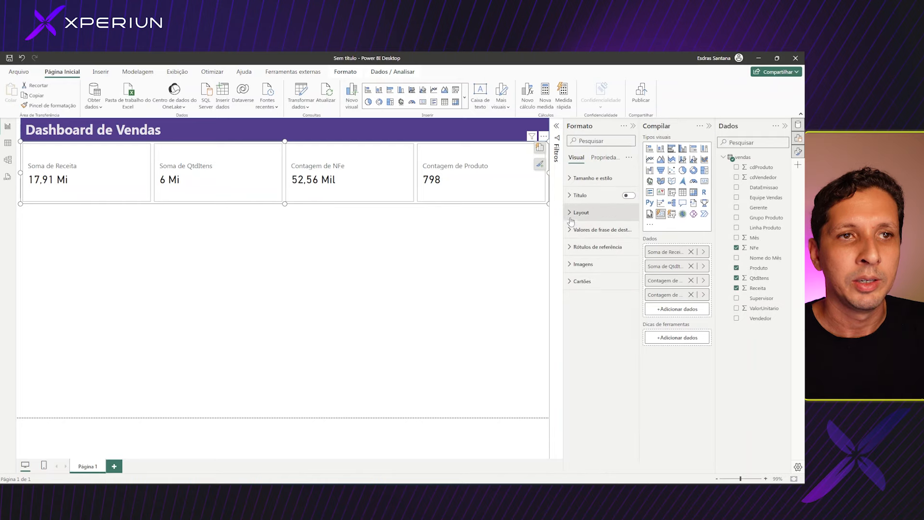
left_click(576, 282)
left_click(588, 366)
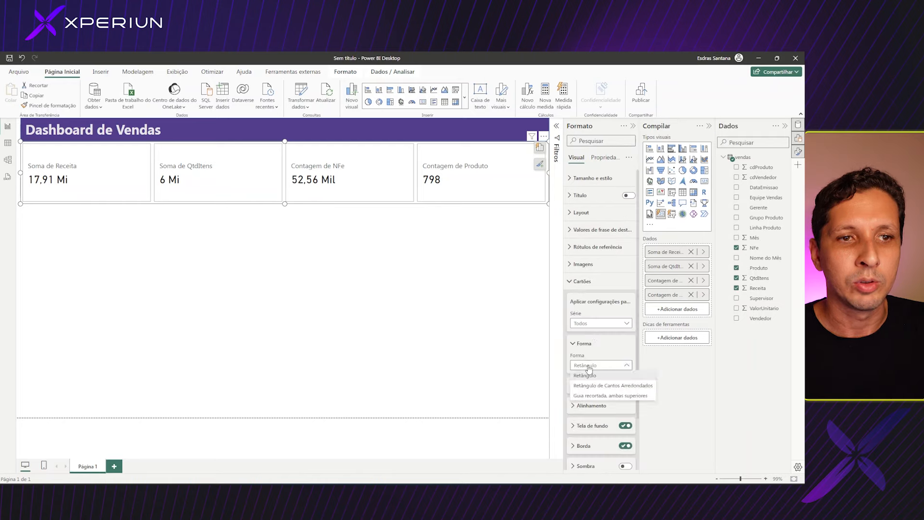
left_click(613, 386)
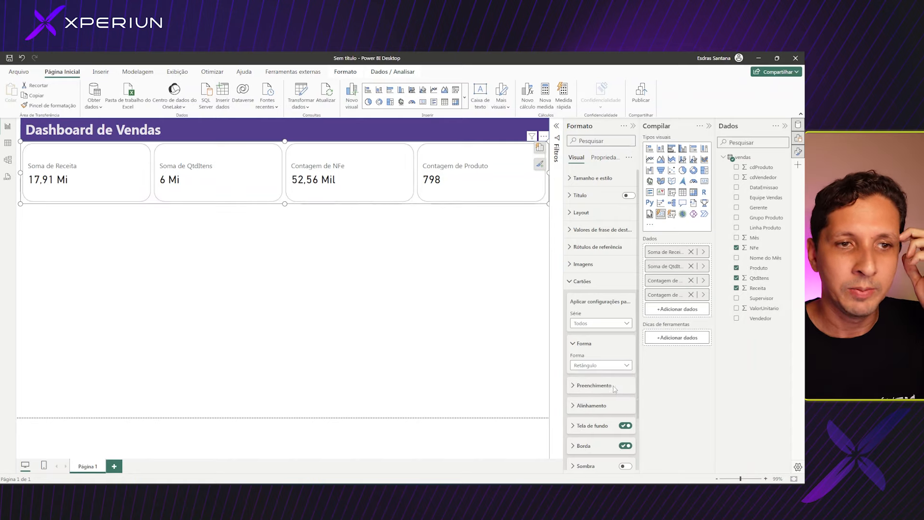
left_click_drag(579, 390, 564, 387)
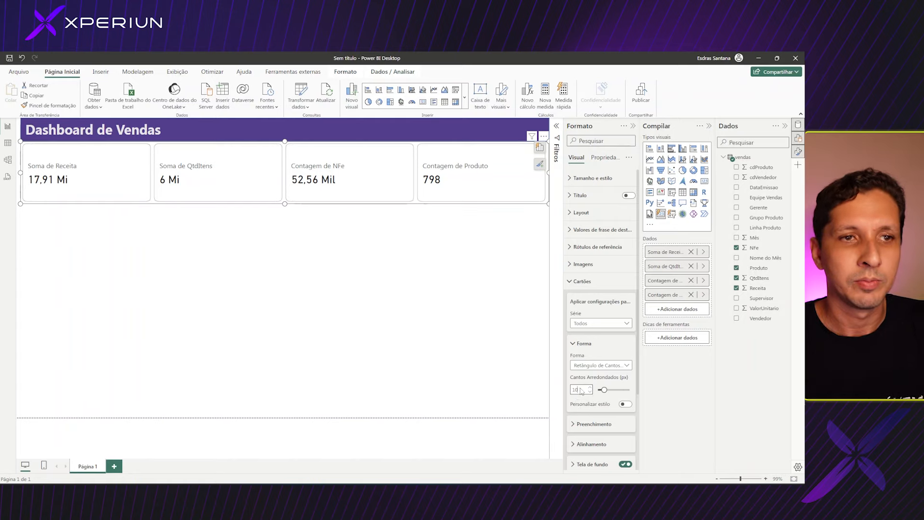
left_click(570, 284)
left_click(570, 284)
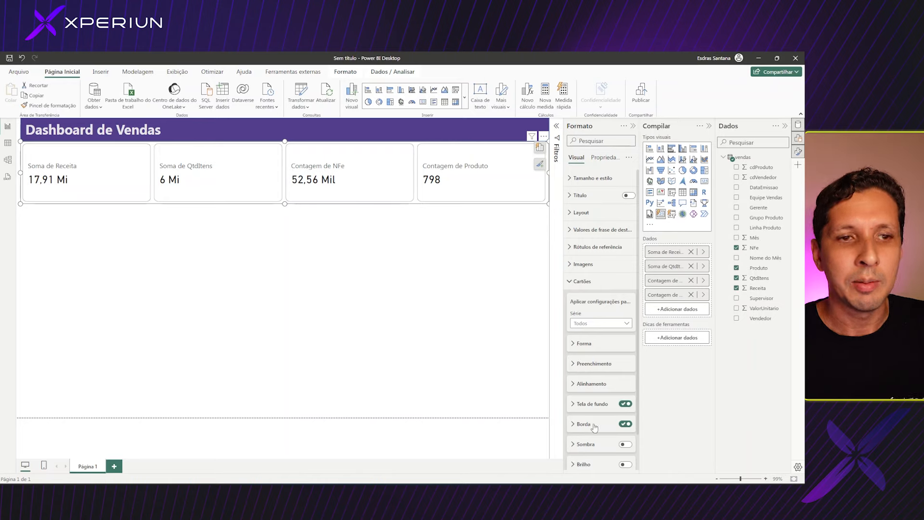
left_click(626, 424)
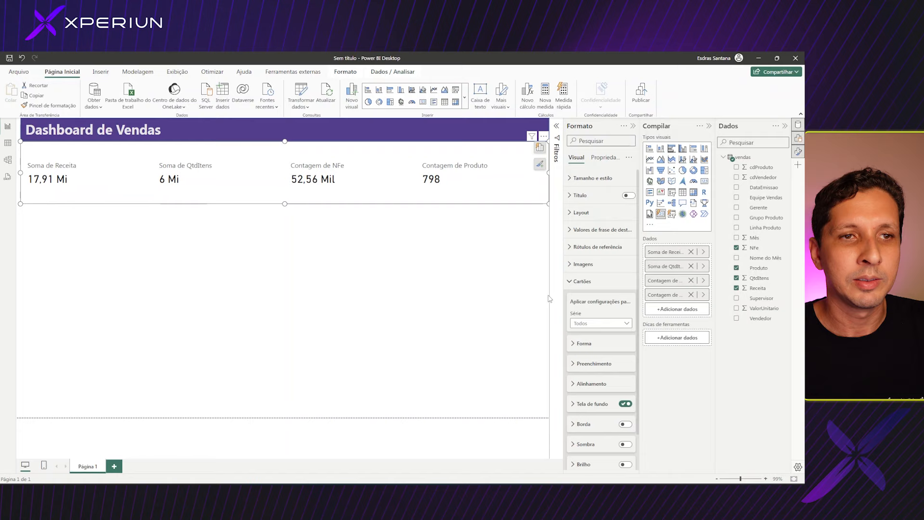
- Give the page canvas a light grey theme background colour with 0% transparency
left_click(510, 279)
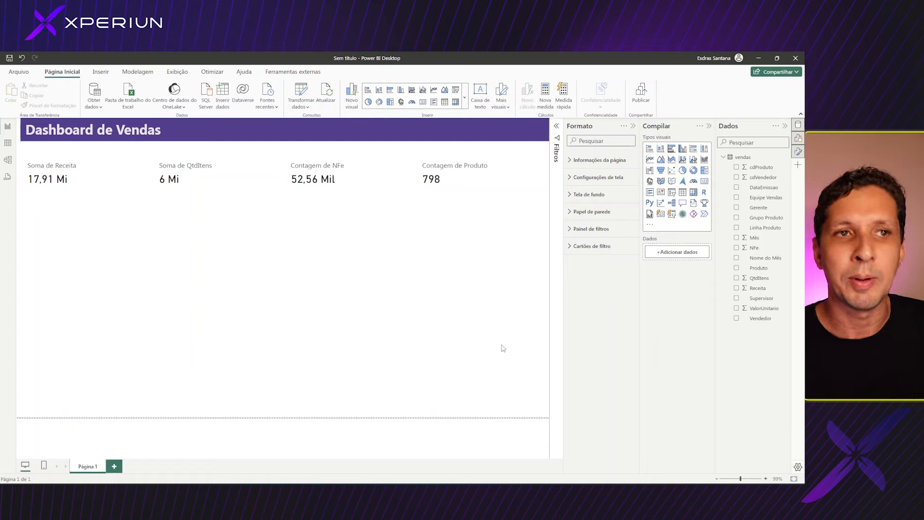
left_click(588, 194)
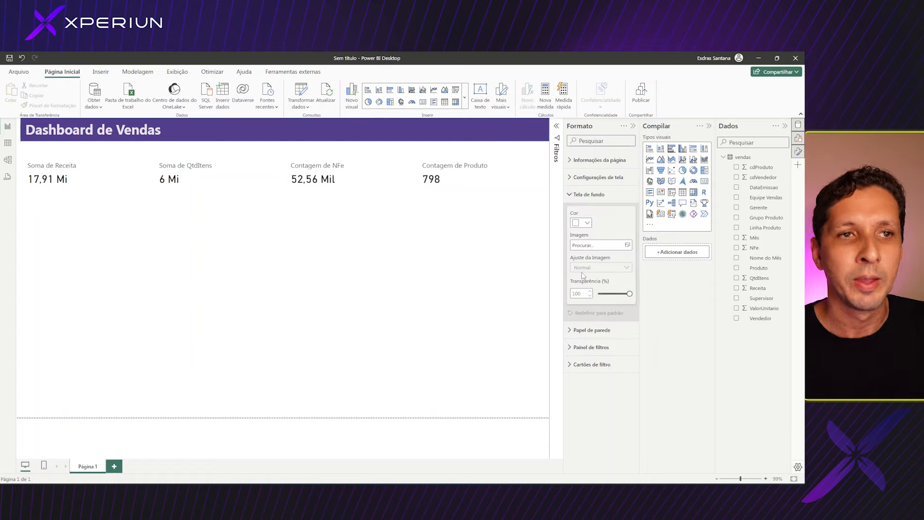
left_click(587, 223)
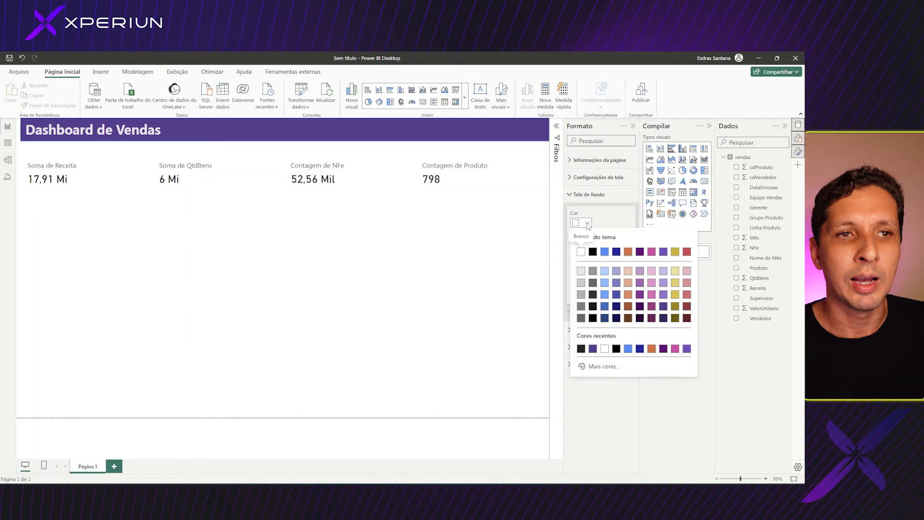
left_click(581, 272)
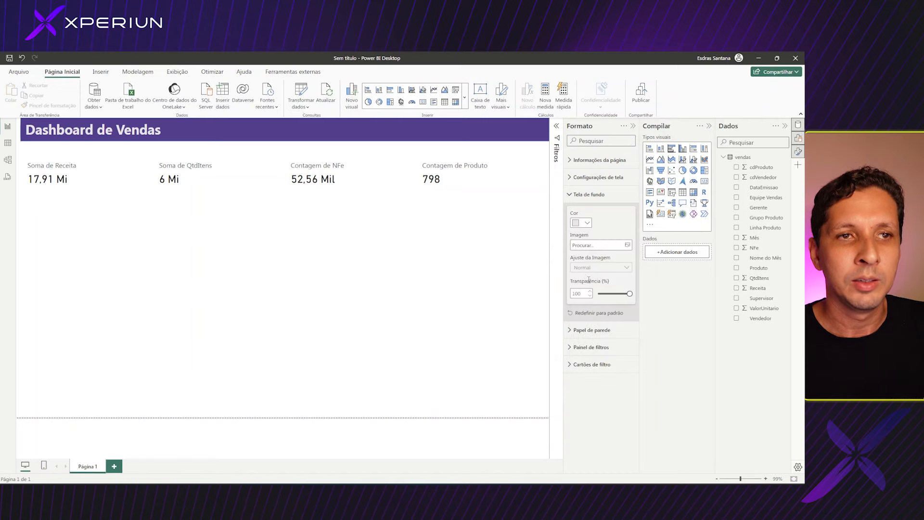
left_click_drag(628, 294, 599, 294)
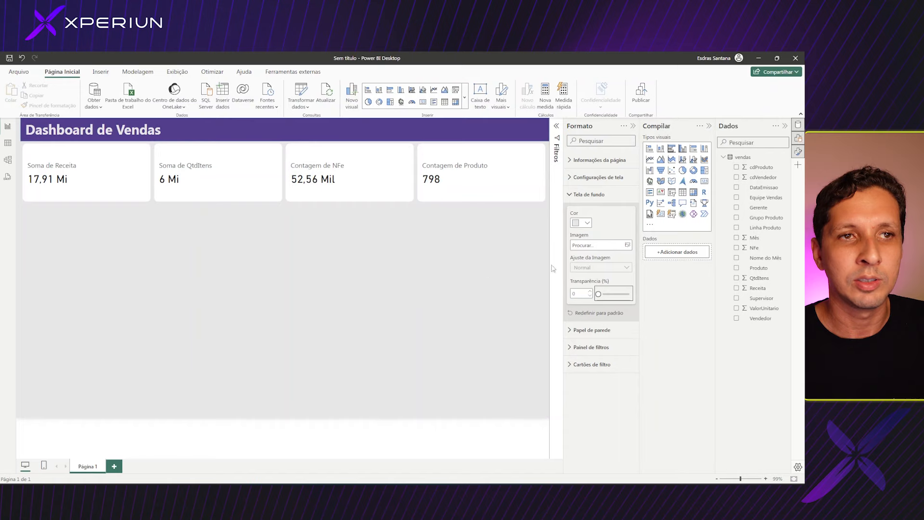
- Lighten the canvas background to the custom colour #F8F8F8
left_click(586, 223)
left_click(597, 366)
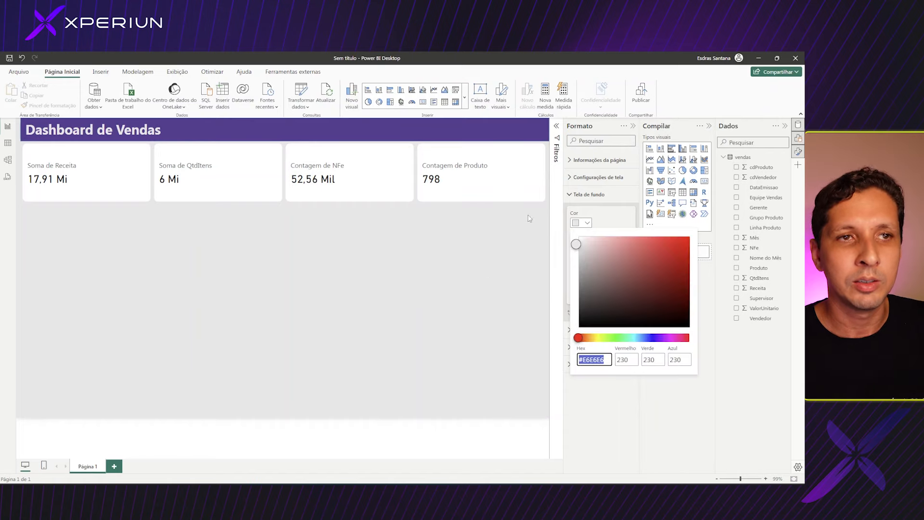
left_click(577, 245)
left_click_drag(581, 245, 577, 241)
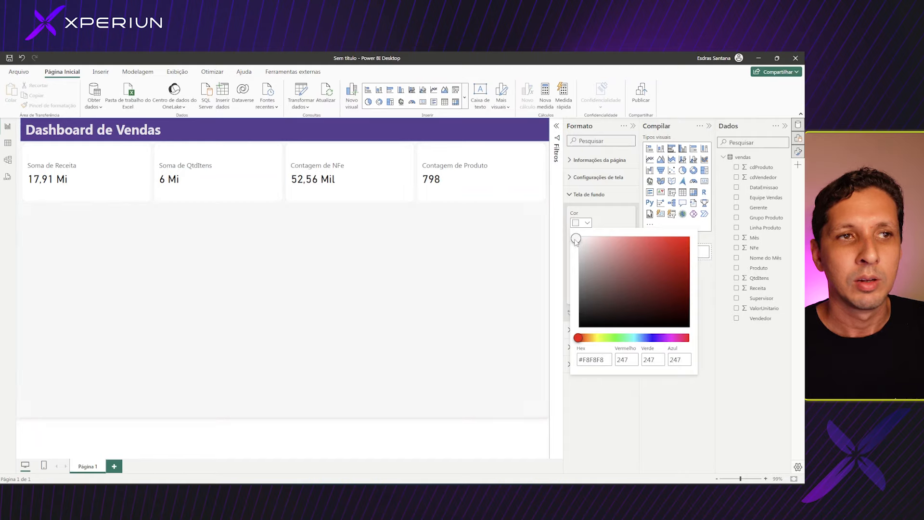
left_click(438, 267)
- Turn on the shadow for all the cards and set its colour to the lightest grey theme shade
left_click(471, 188)
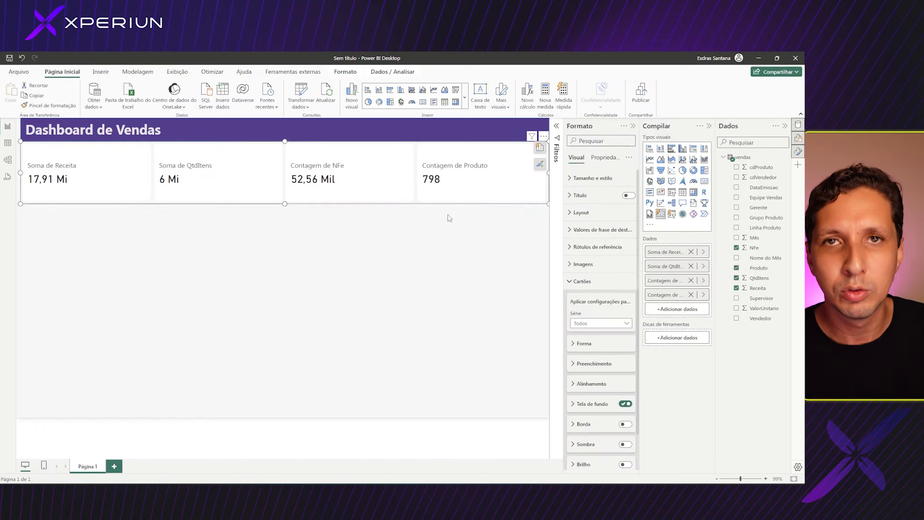
scroll(593, 376, "down", 1)
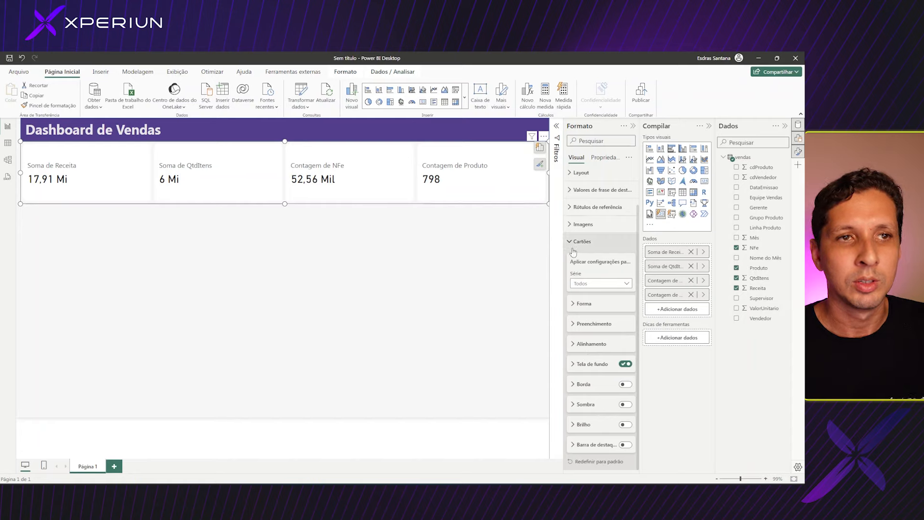
left_click(625, 404)
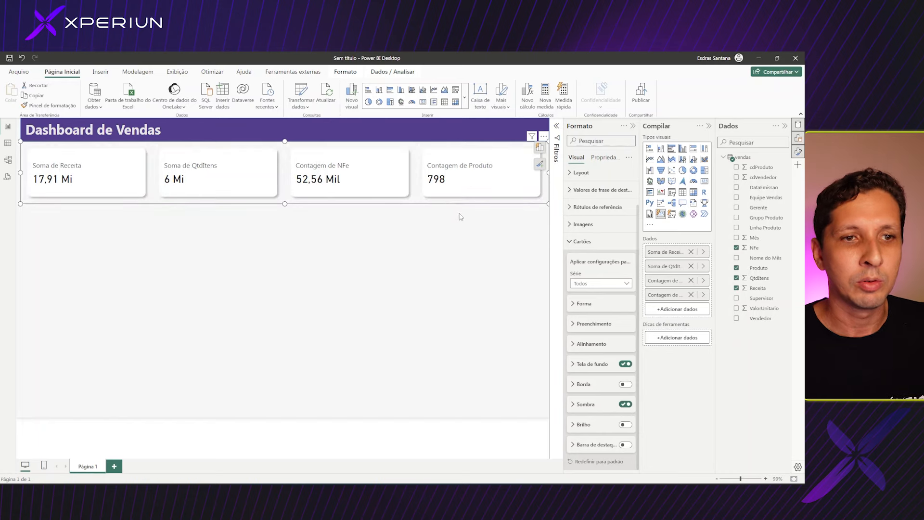
left_click(583, 404)
left_click(587, 362)
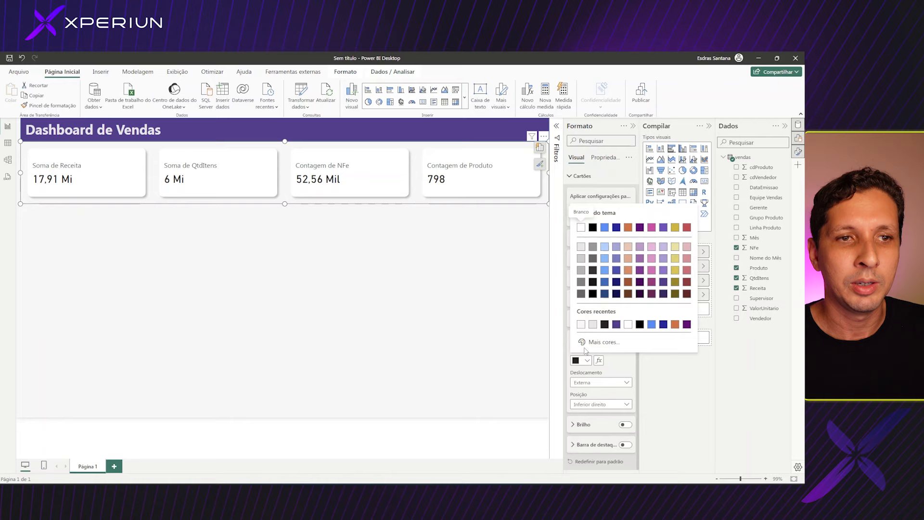
left_click(581, 247)
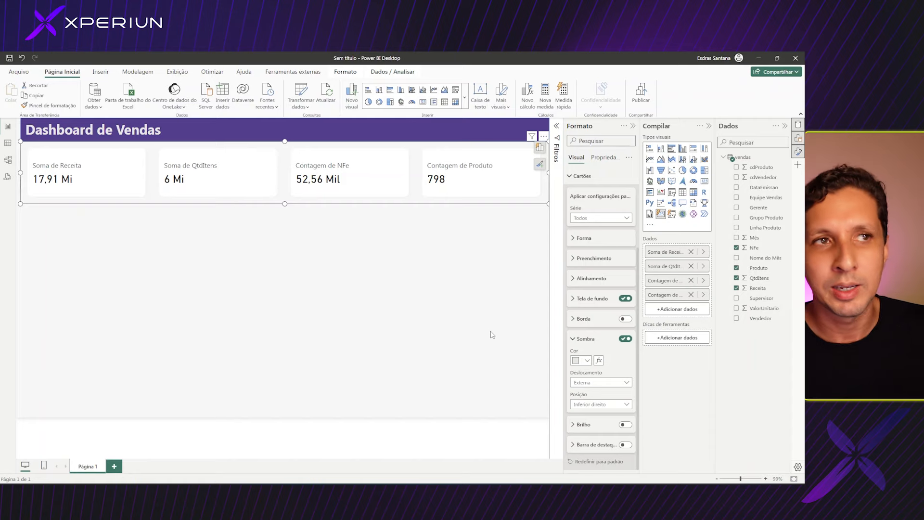
left_click(573, 340)
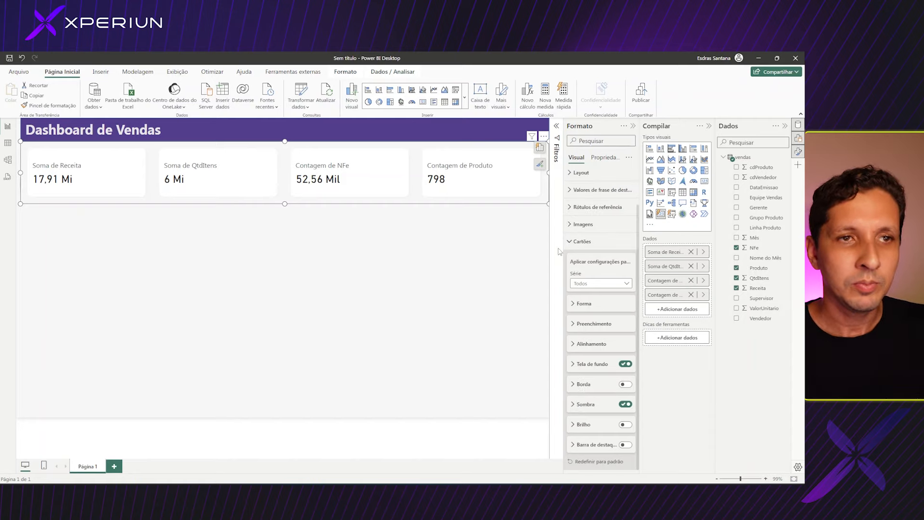
left_click(576, 324)
- Add a clustered column chart about 774 by 243 below the cards, with Nome do Mês on the X axis and Receita on the Y axis
left_click(542, 241)
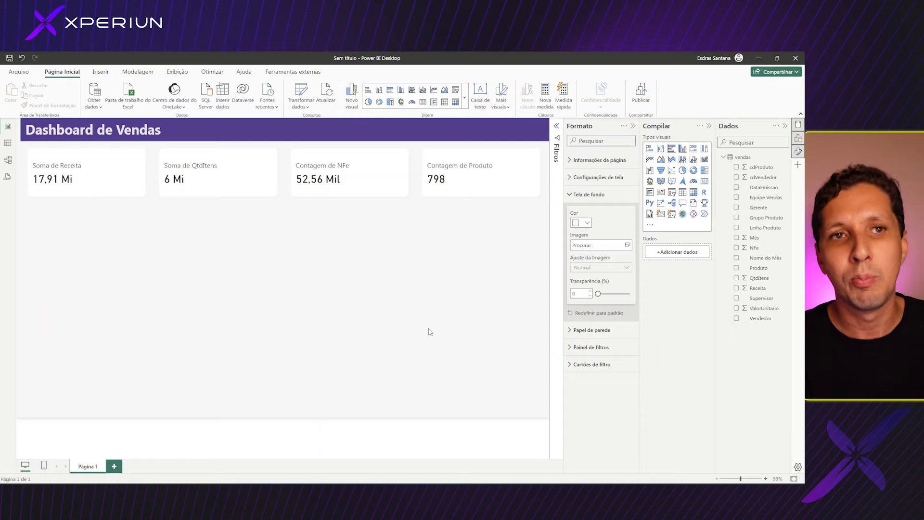
left_click(682, 149)
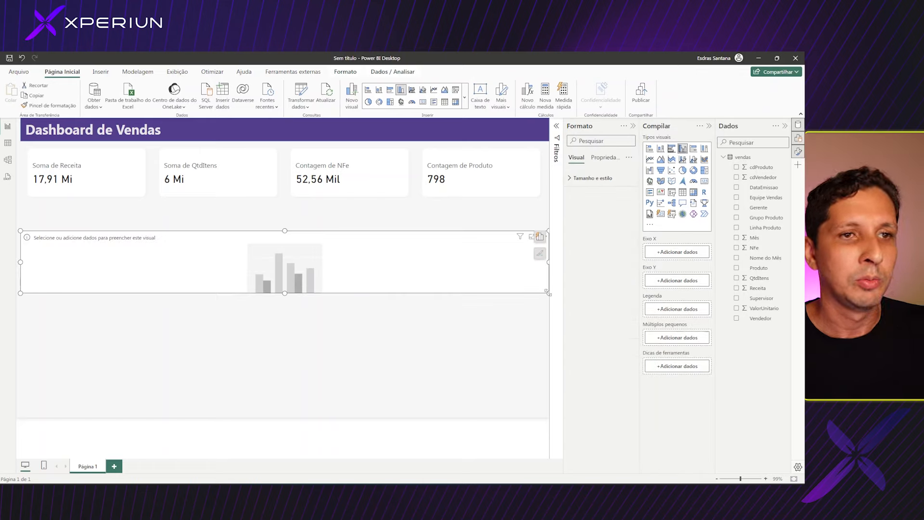
left_click_drag(548, 292, 343, 324)
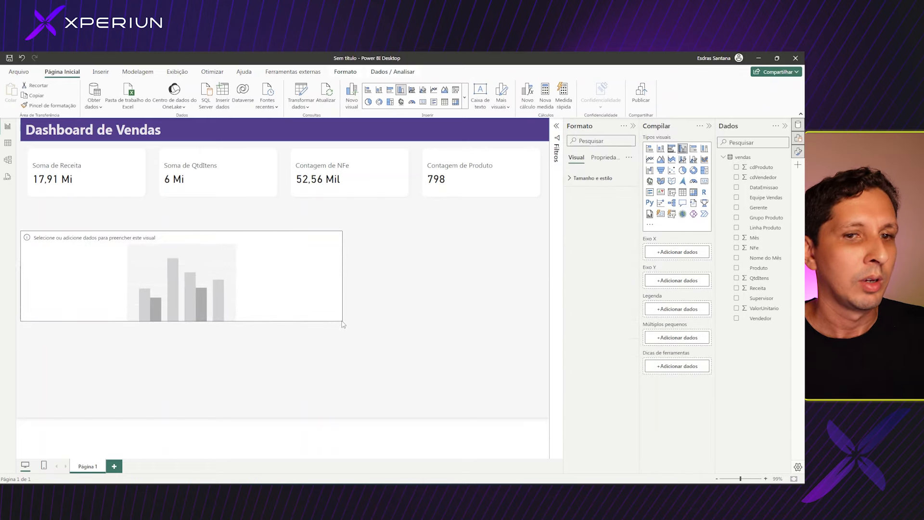
left_click_drag(122, 284, 128, 260)
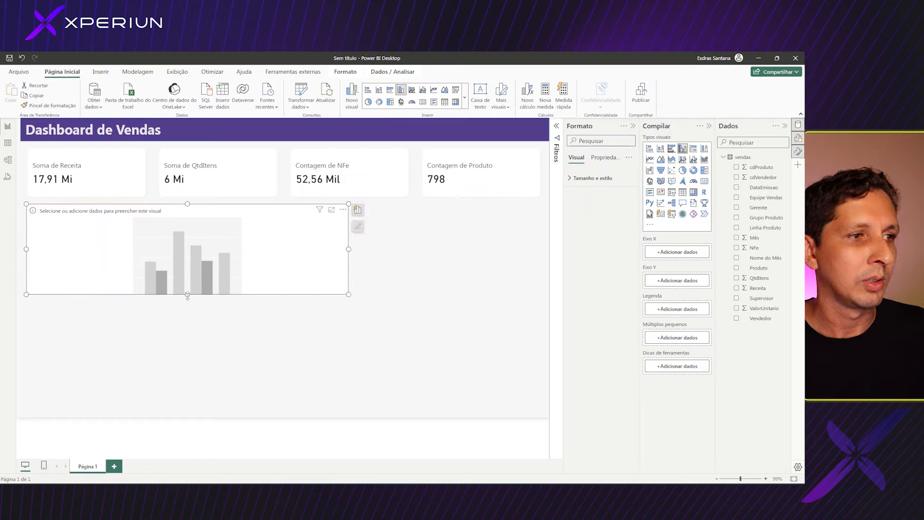
left_click_drag(188, 296, 187, 306)
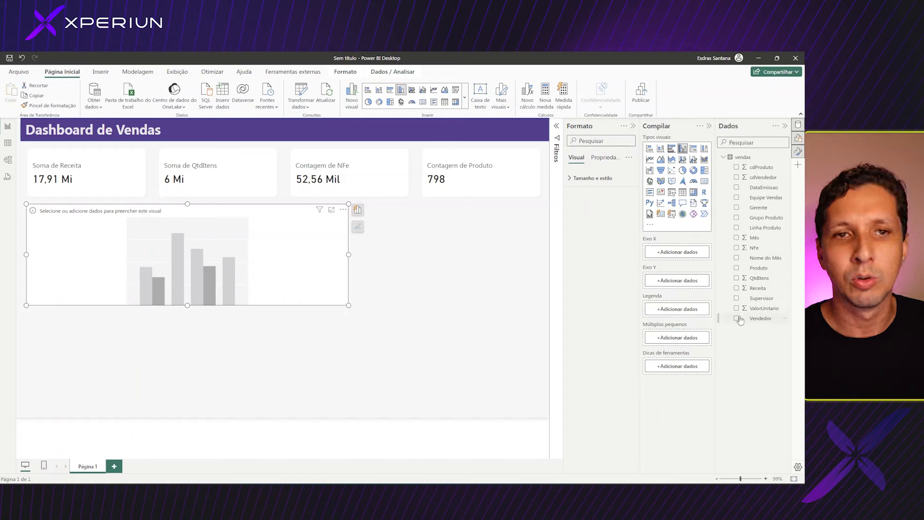
left_click_drag(730, 264, 677, 253)
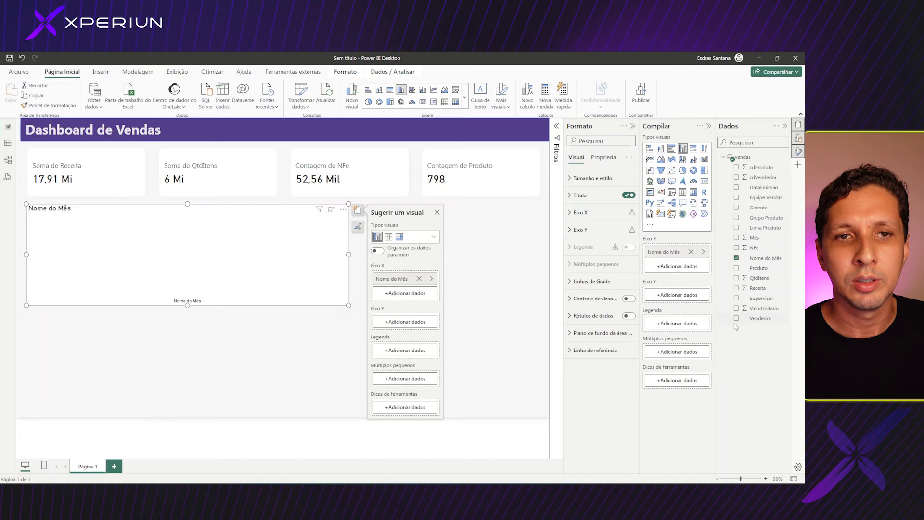
left_click(737, 288)
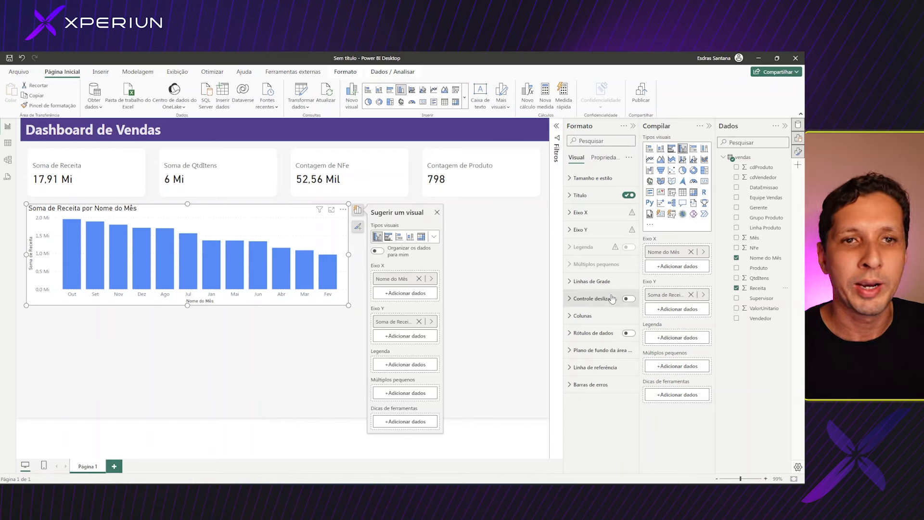
- Set the Nome do Mês column to be sorted by the Mês column
left_click(755, 262)
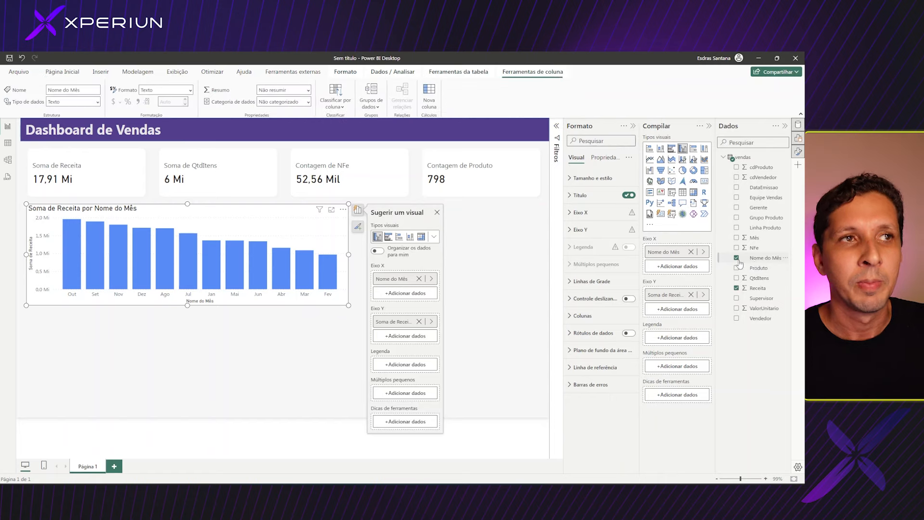
left_click(346, 110)
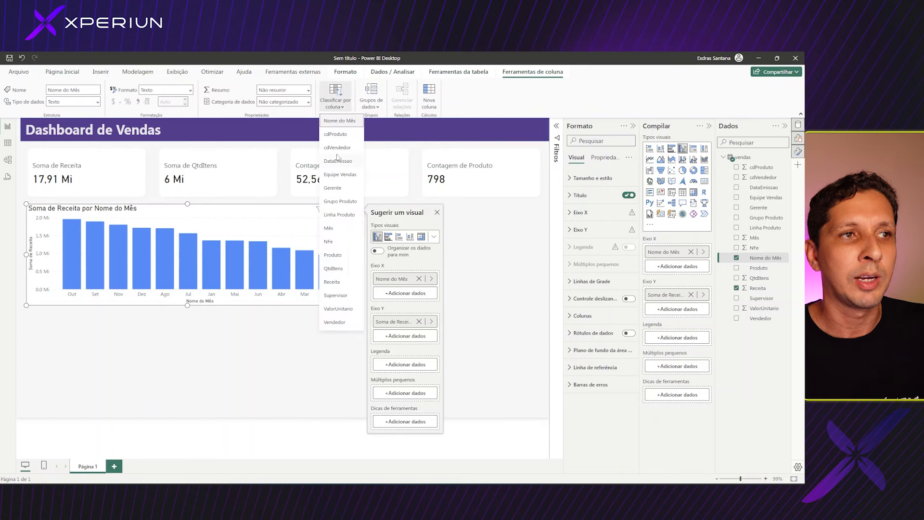
left_click(328, 230)
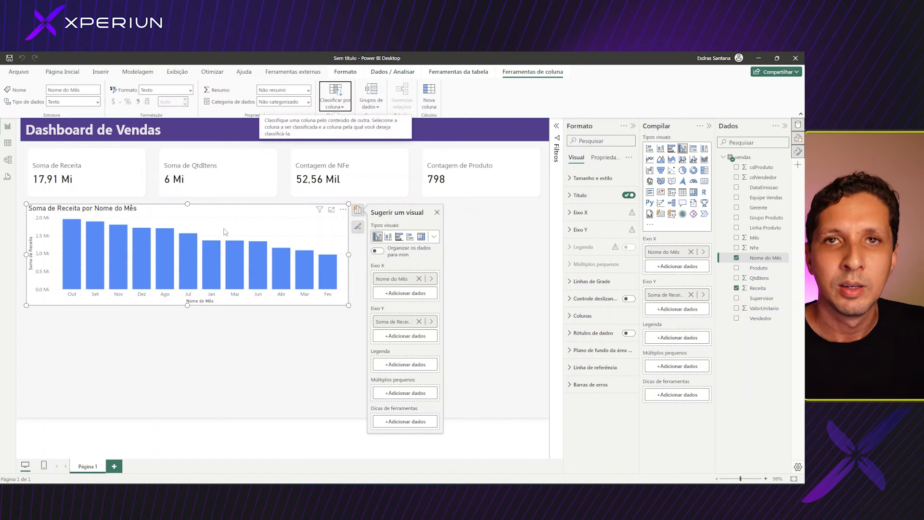
- Sort the column chart's axis by Nome do Mês in ascending order
left_click(342, 211)
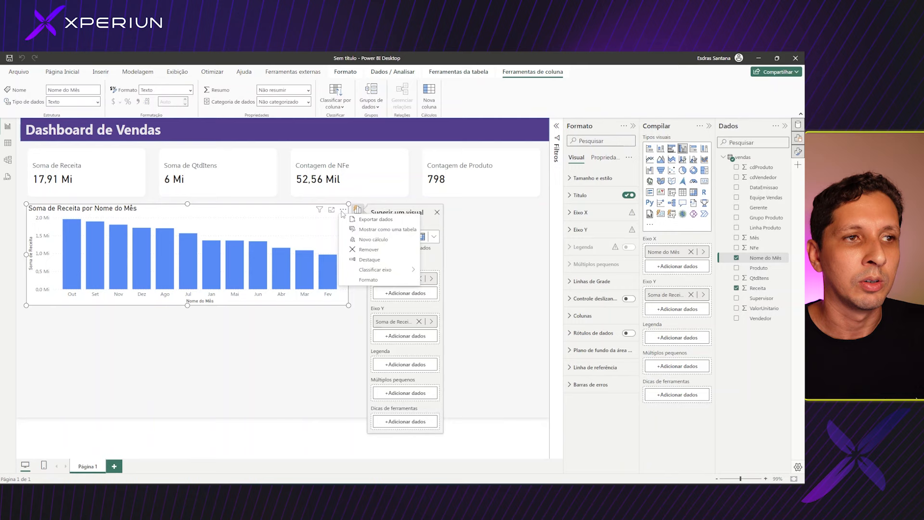
mouse_move(390, 270)
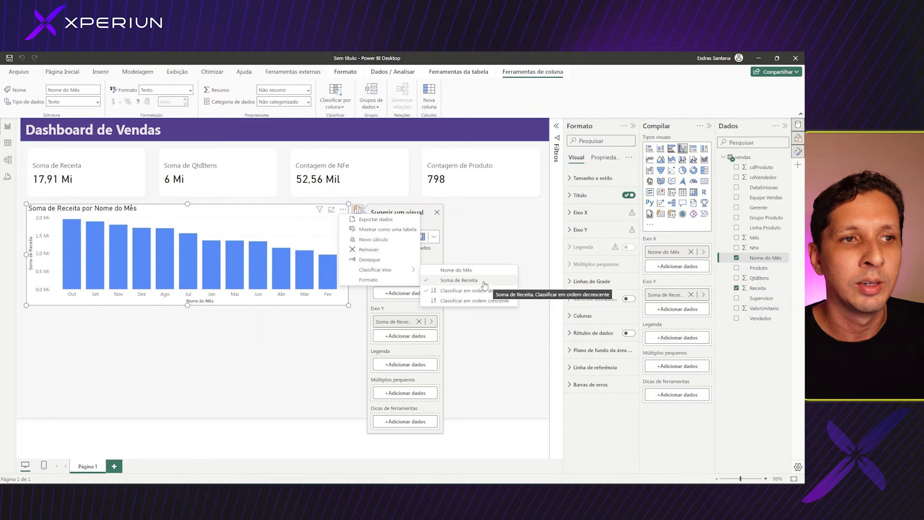
left_click(467, 272)
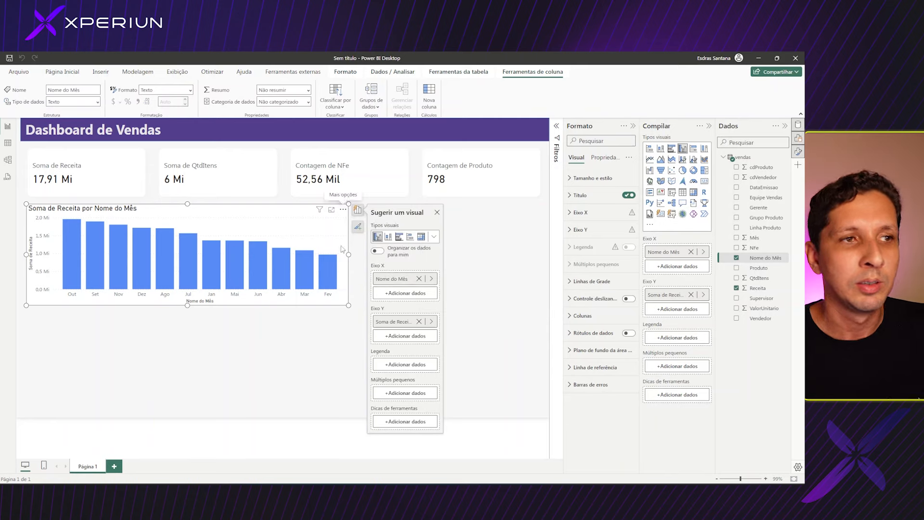
left_click(343, 209)
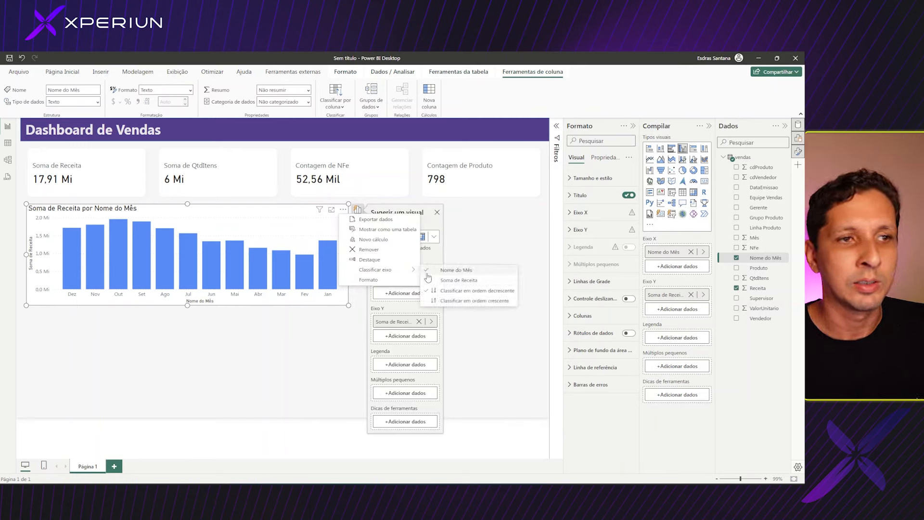
left_click(483, 302)
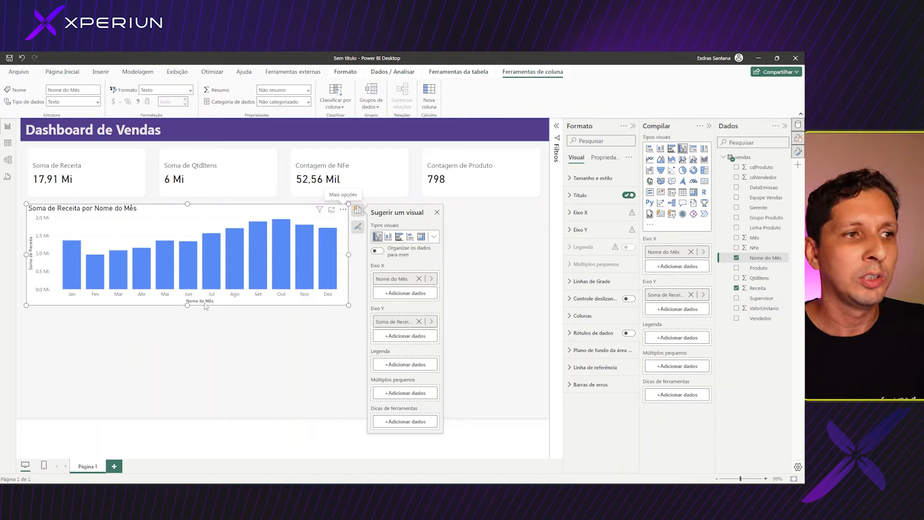
- Turn off the X axis title of the column chart
left_click(578, 218)
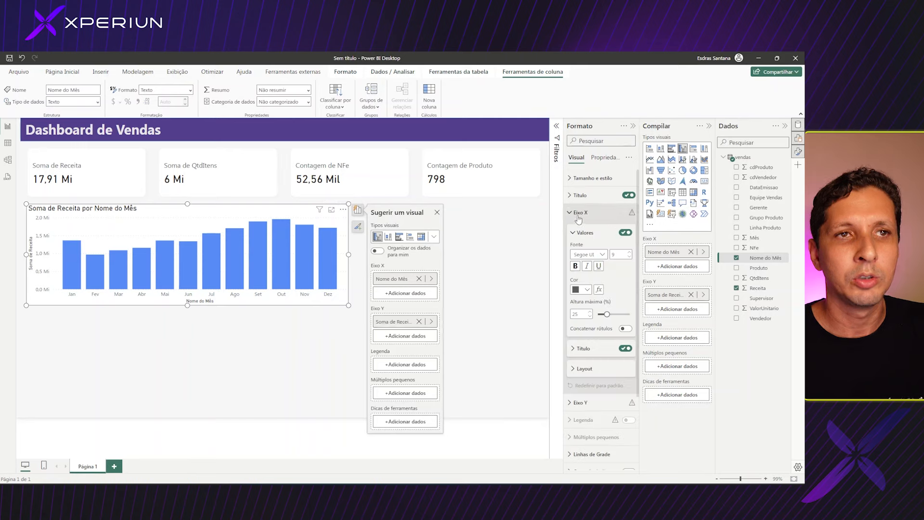
left_click(624, 349)
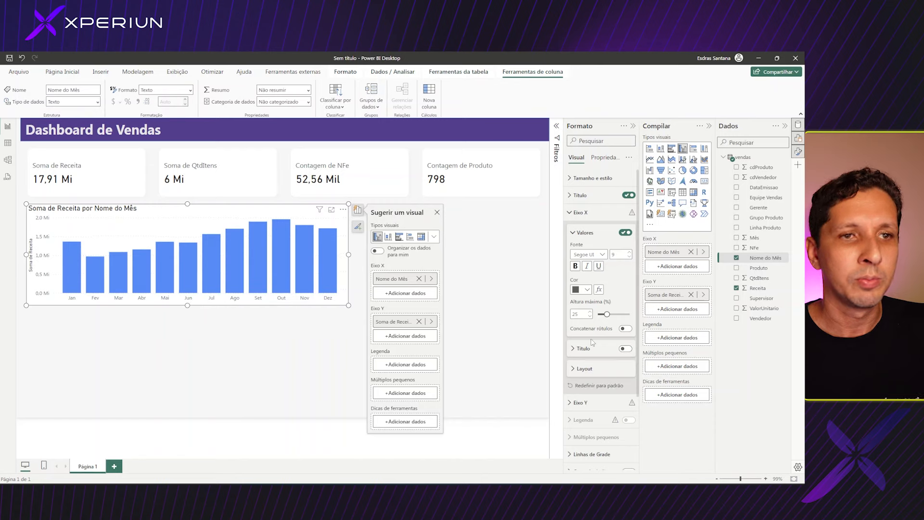
left_click(577, 212)
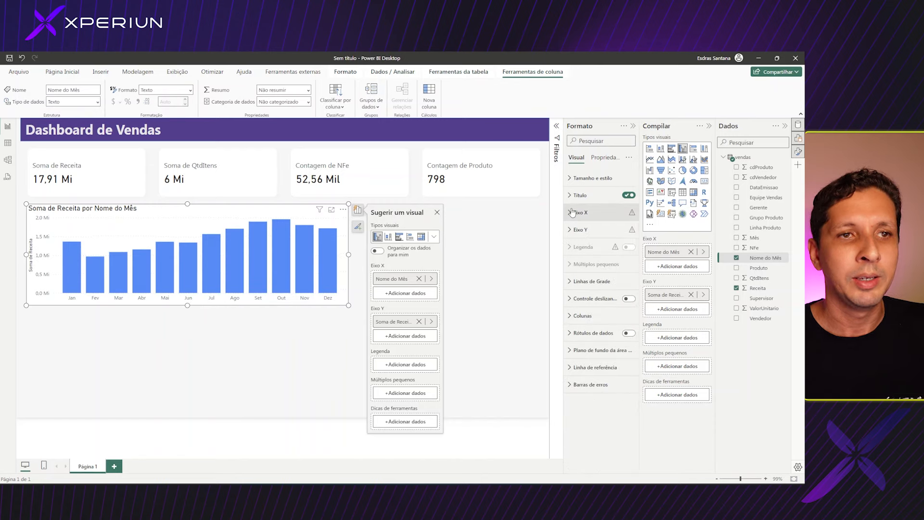
- Colour all the chart's columns with the recently used purple of the title header
left_click(580, 319)
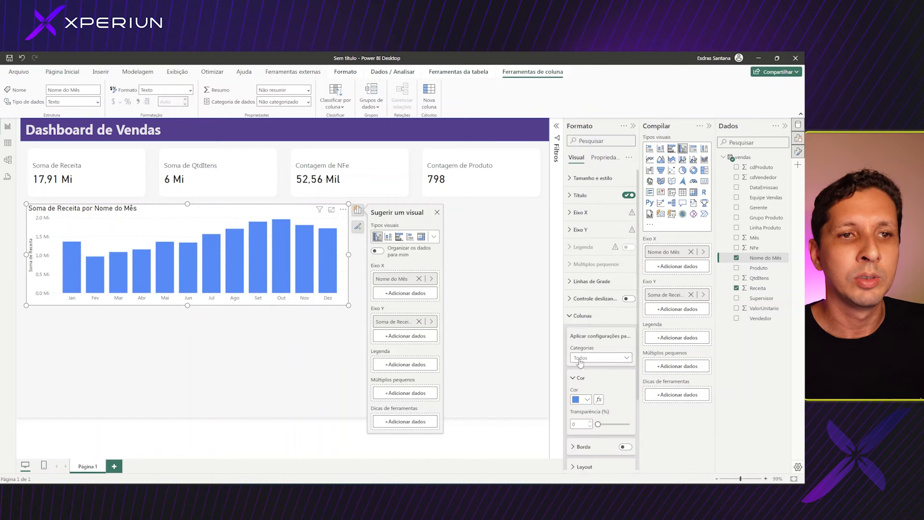
left_click(588, 401)
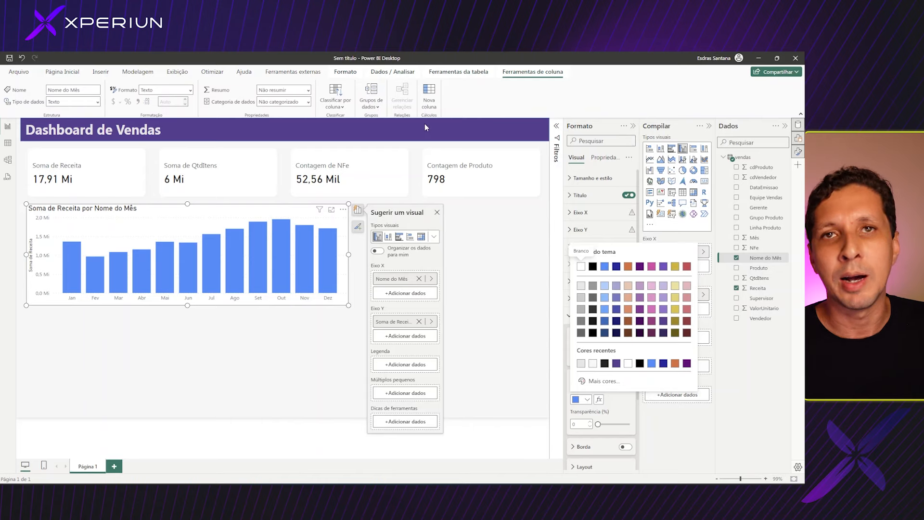
left_click(617, 364)
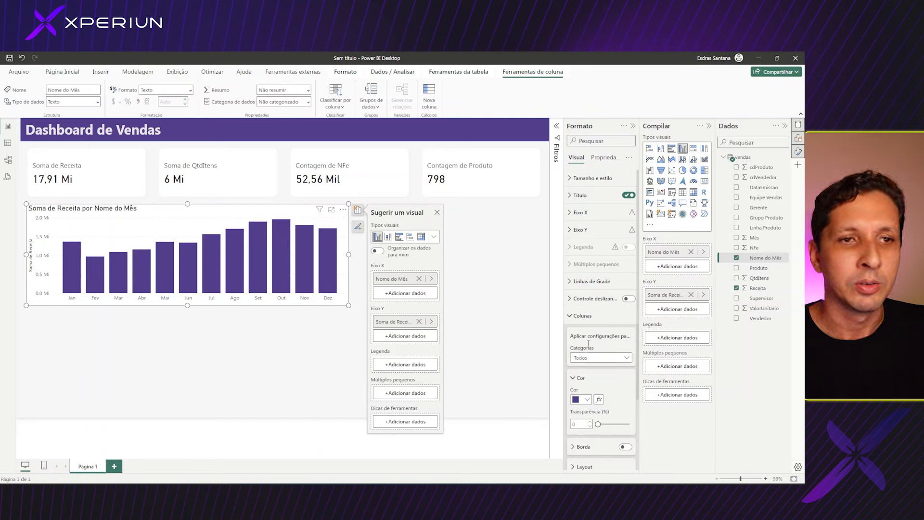
left_click(584, 316)
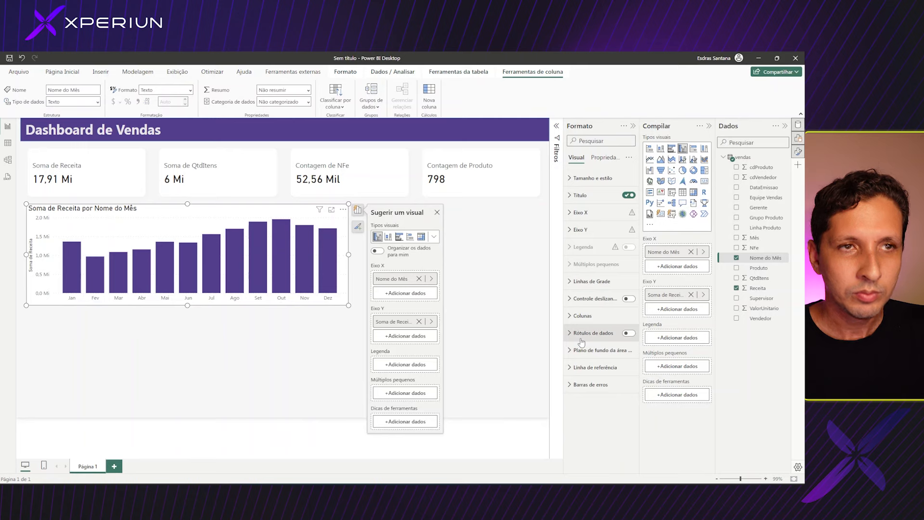
- Turn on the column chart's visual border, with 10 px rounded corners and a white border colour
left_click(578, 177)
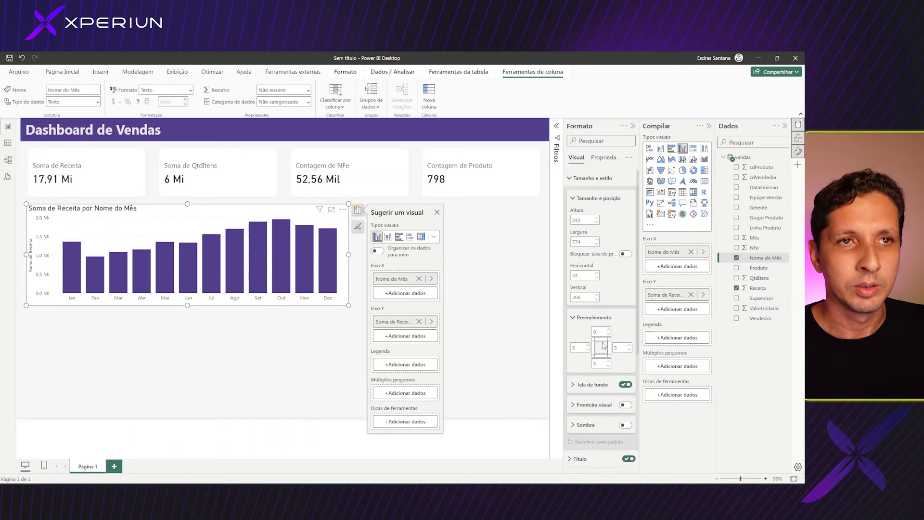
scroll(596, 247, "down", 5)
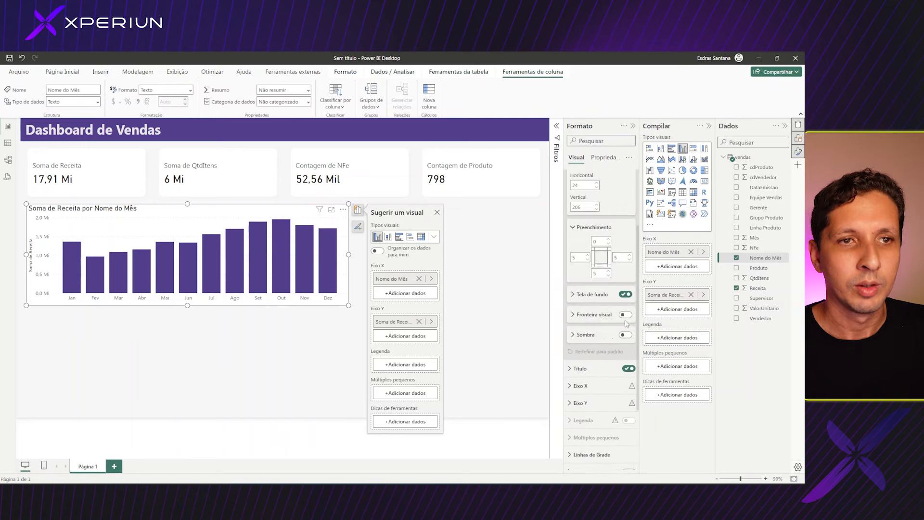
left_click(626, 316)
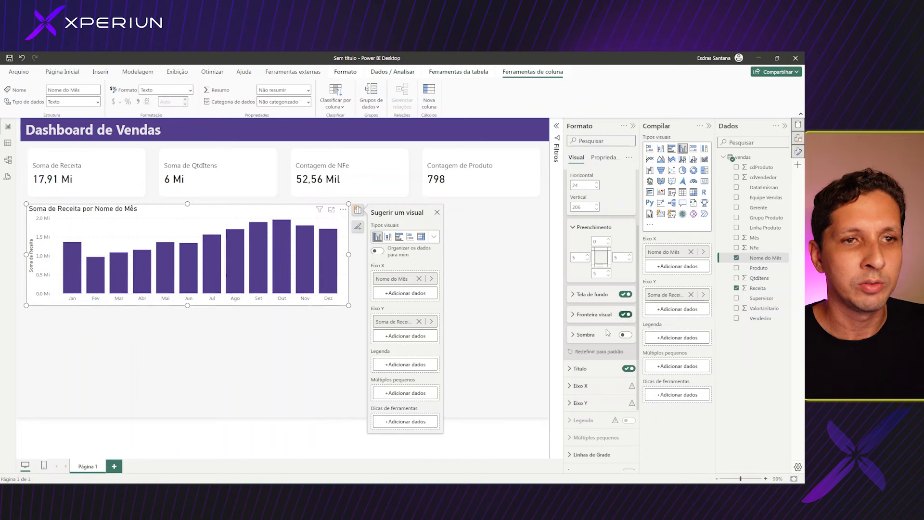
left_click(575, 316)
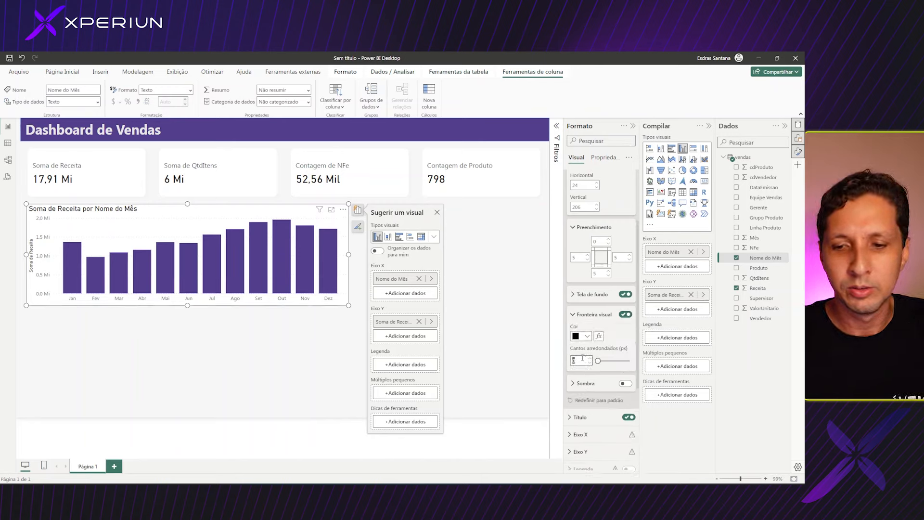
type("10")
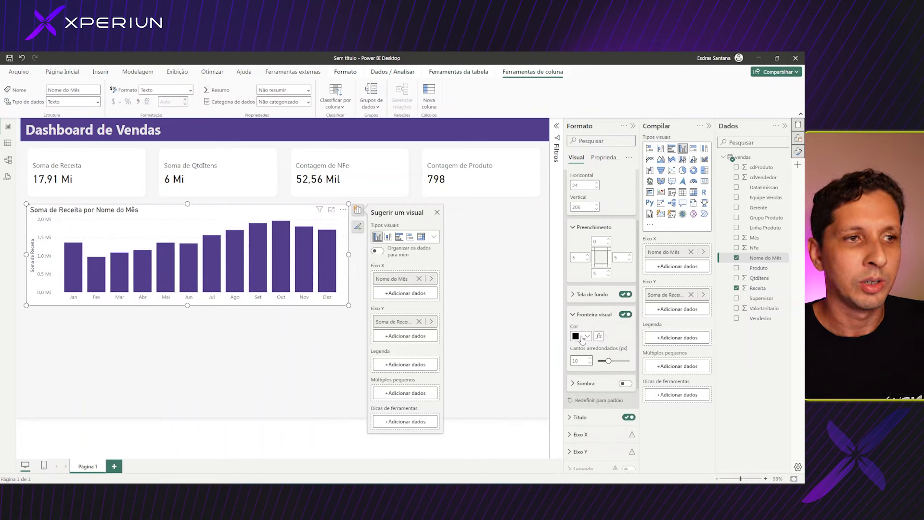
left_click(583, 338)
left_click(581, 201)
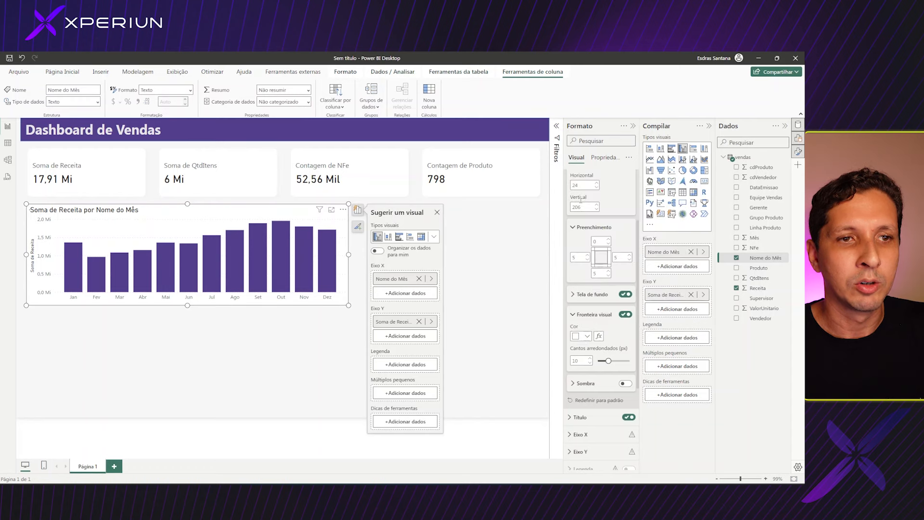
left_click(315, 318)
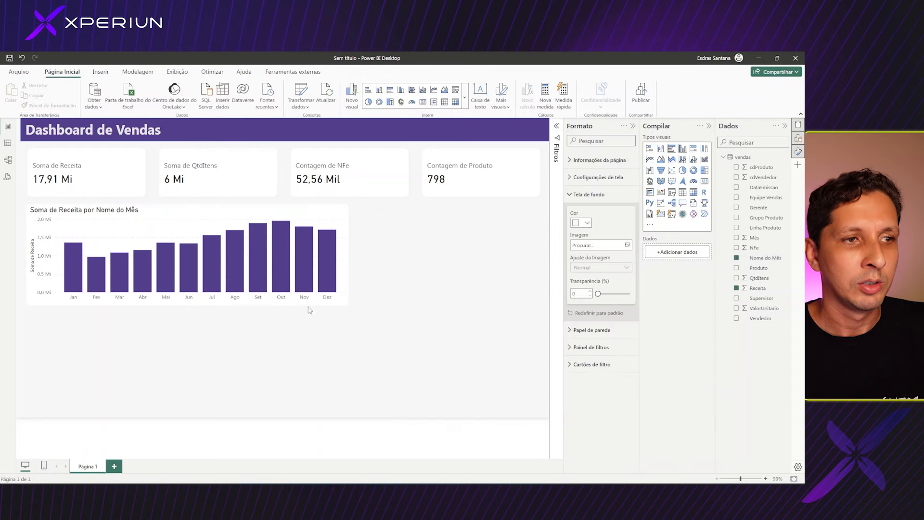
- Turn on the column chart's shadow and set its colour to the lightest grey theme shade
left_click(343, 238)
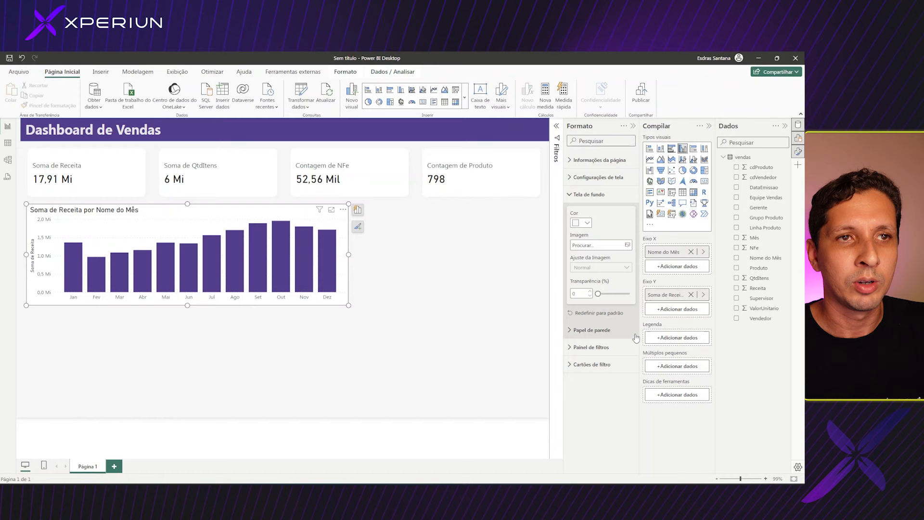
left_click(587, 198)
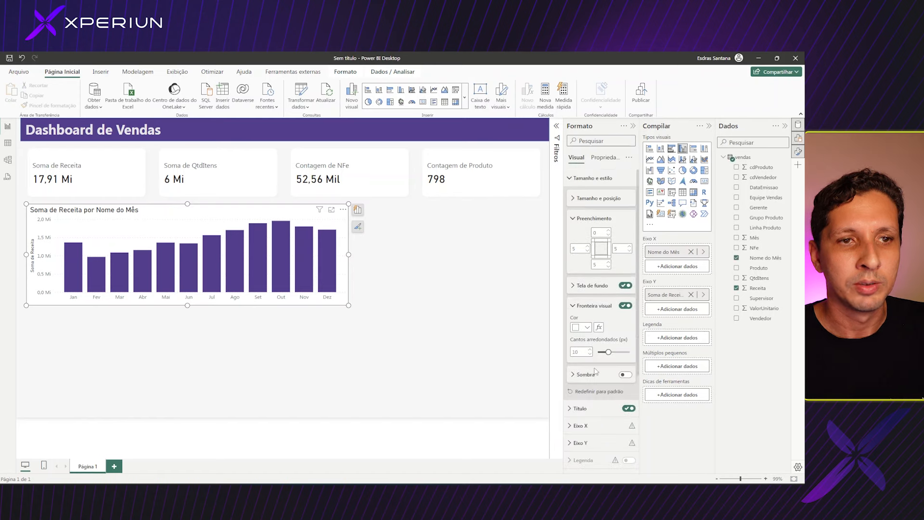
left_click(625, 375)
left_click(585, 379)
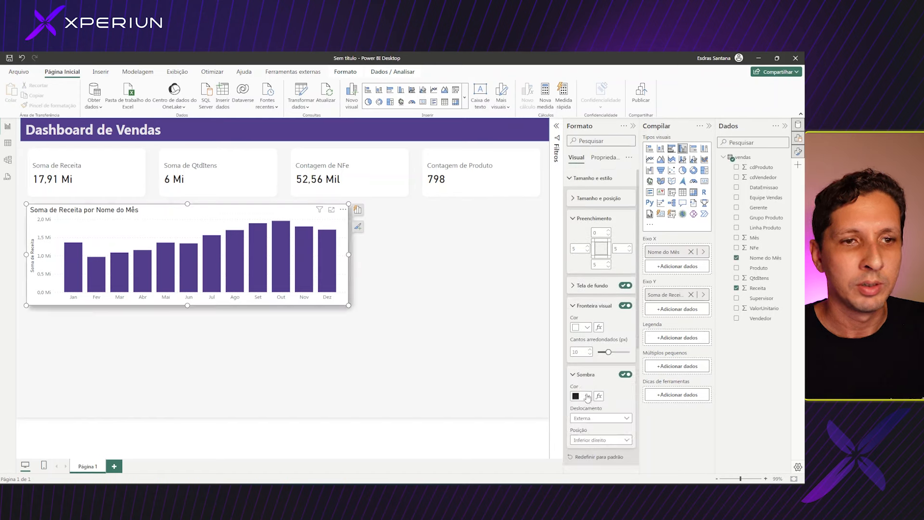
left_click(587, 396)
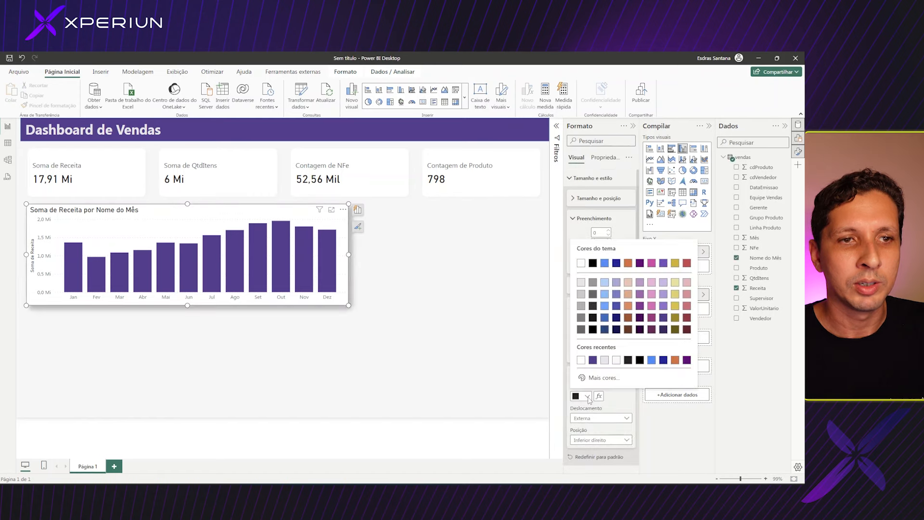
left_click(581, 282)
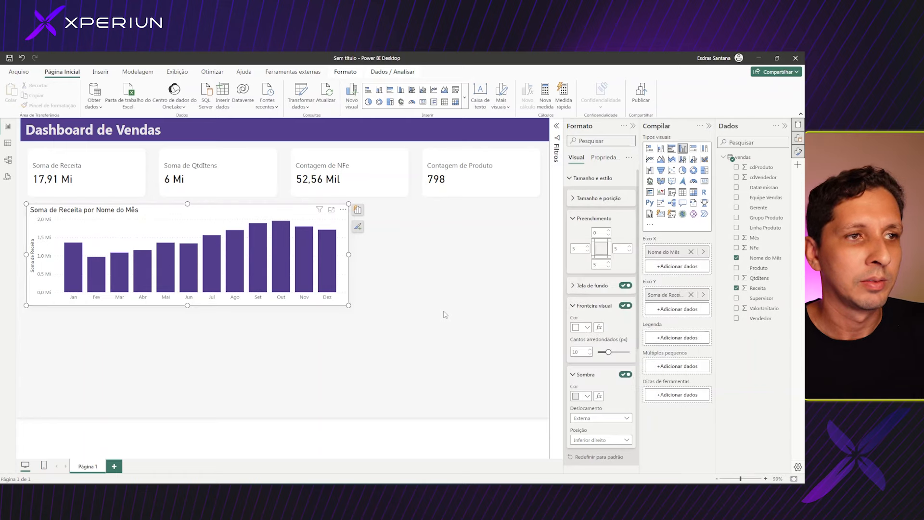
left_click(444, 342)
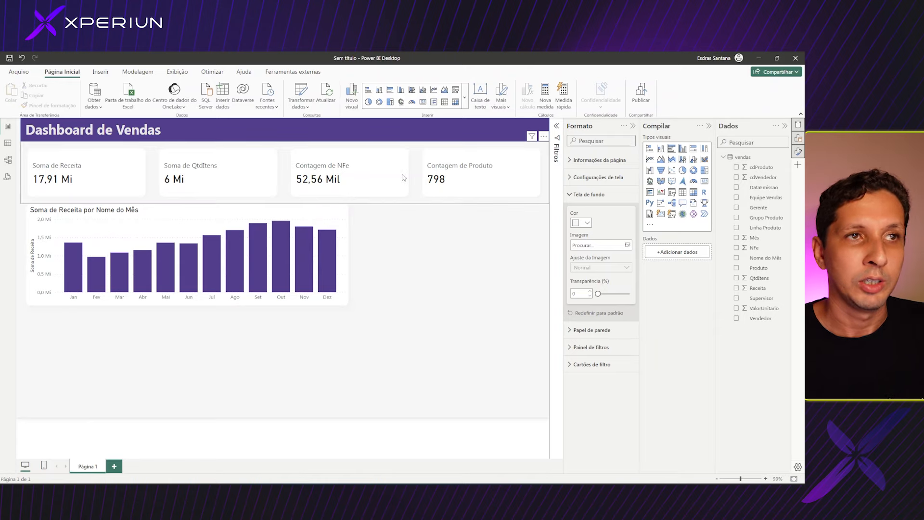
- Add a narrow donut chart below the column chart, showing Receita as values with Linha Produto as legend
left_click(379, 102)
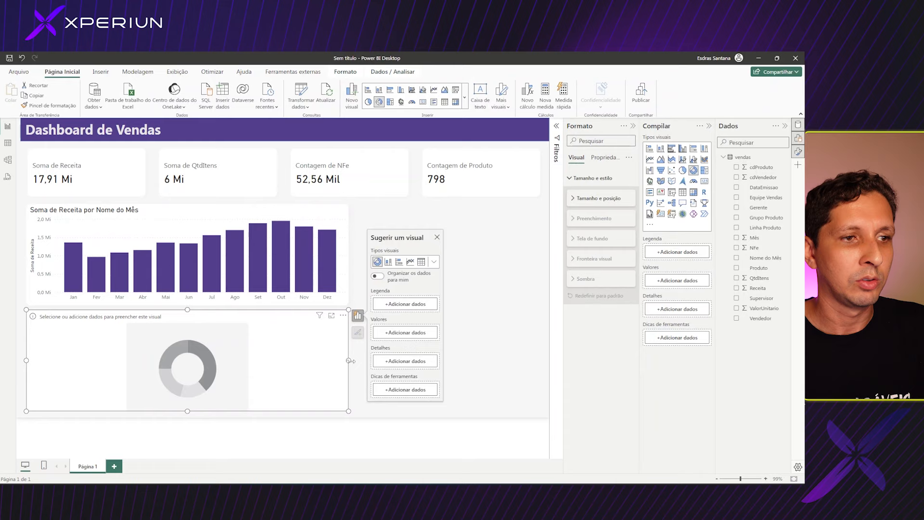
left_click_drag(349, 360, 222, 367)
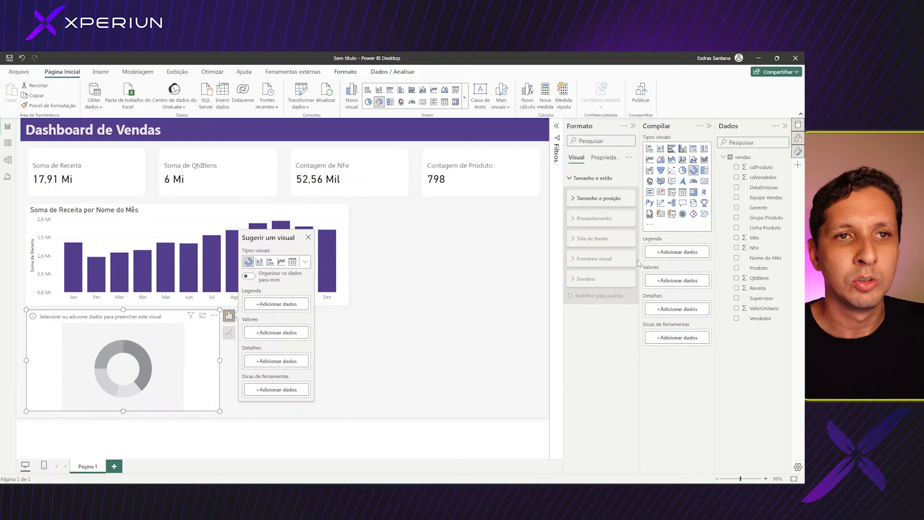
left_click(736, 288)
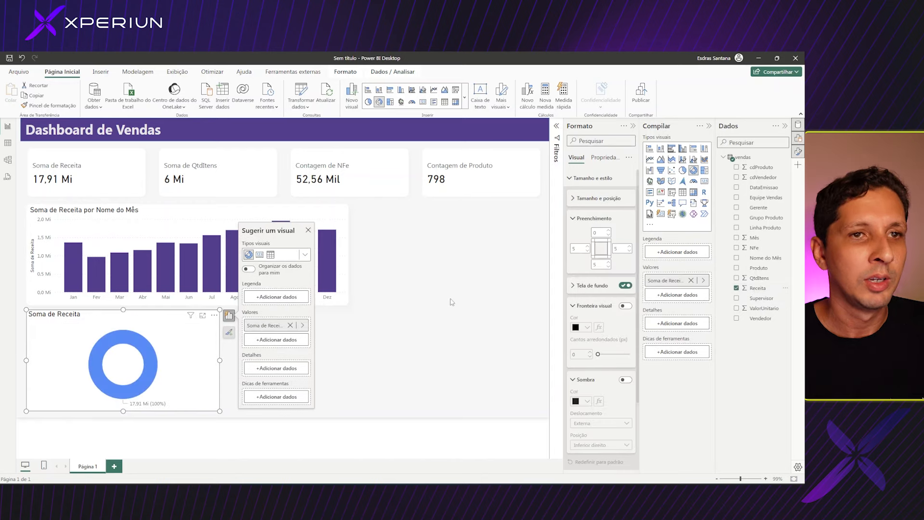
left_click(675, 252)
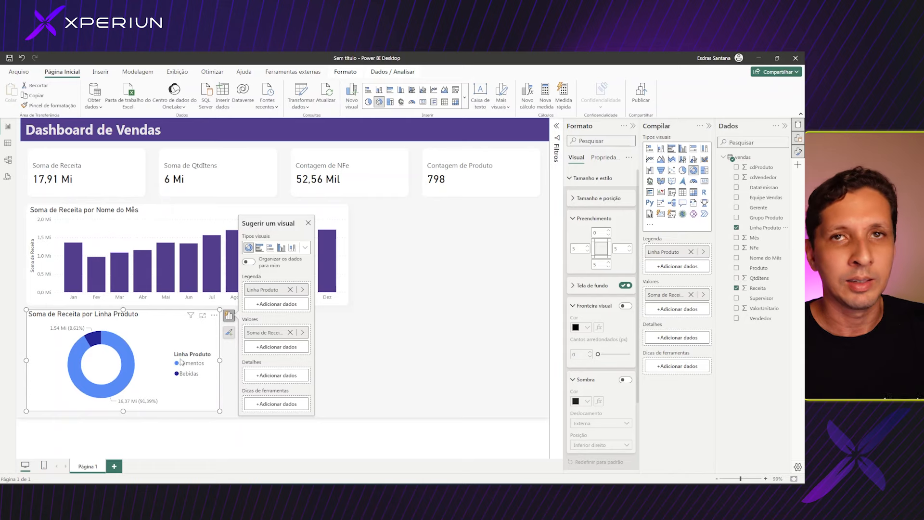
key("Escape")
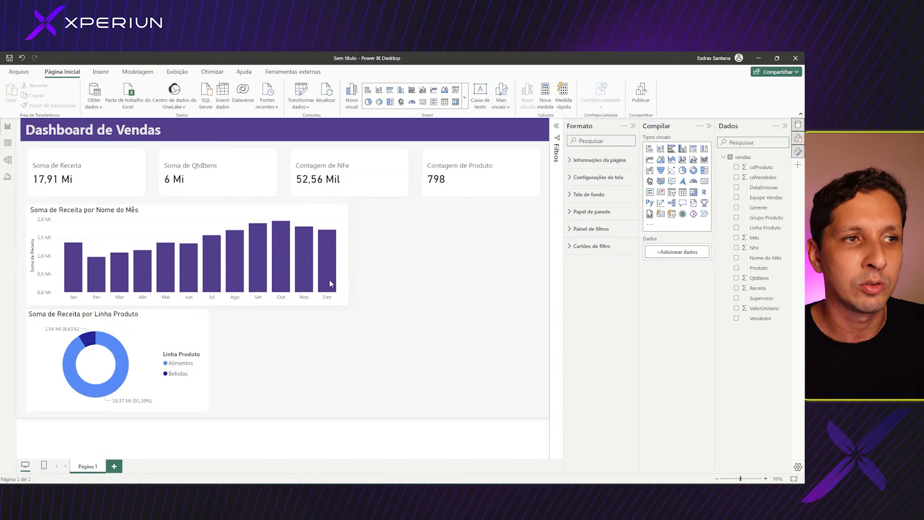
- Copy the monthly revenue column chart's formatting onto the donut chart
left_click(318, 266)
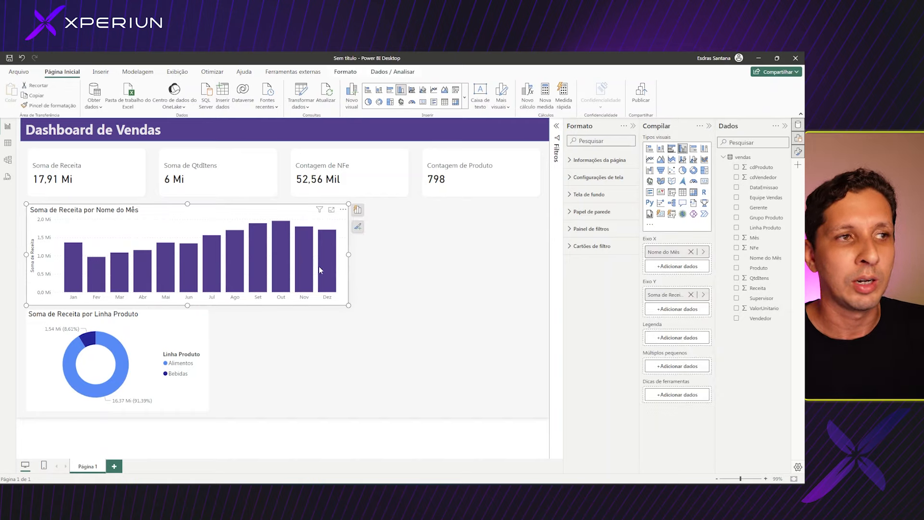
left_click(62, 106)
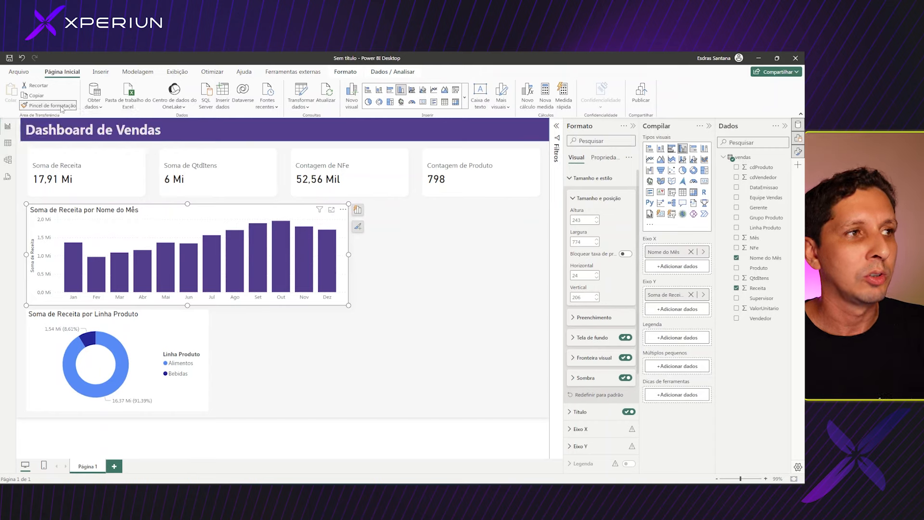
left_click(154, 332)
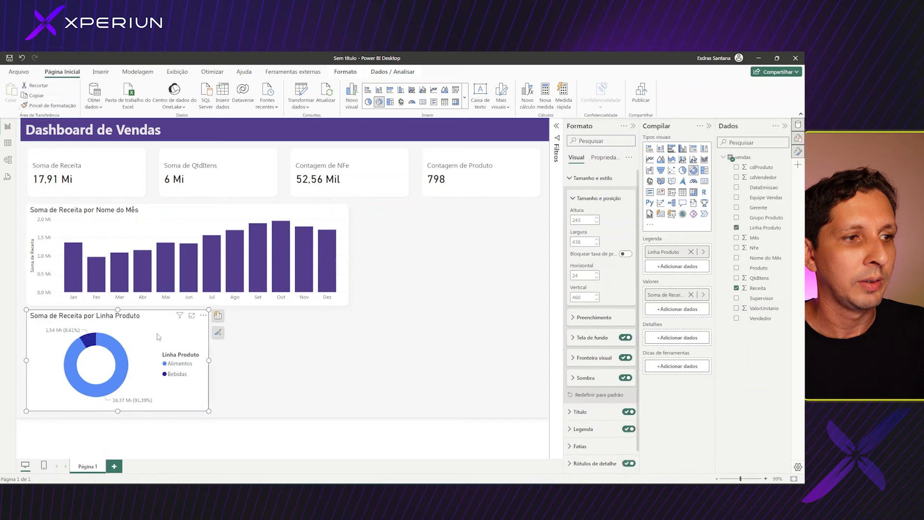
left_click(242, 391)
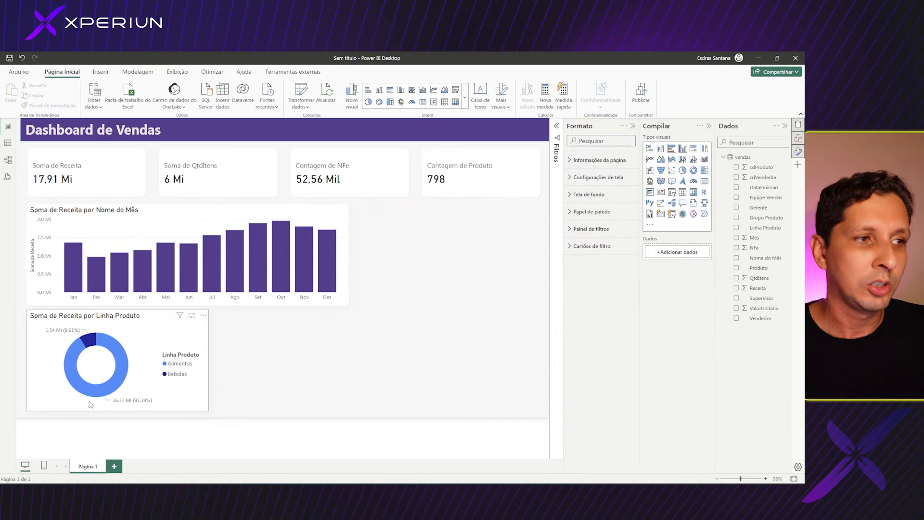
- Place the donut chart's legend on its left side and colour the Alimentos slice purple and the Bebidas slice grey
mouse_move(117, 347)
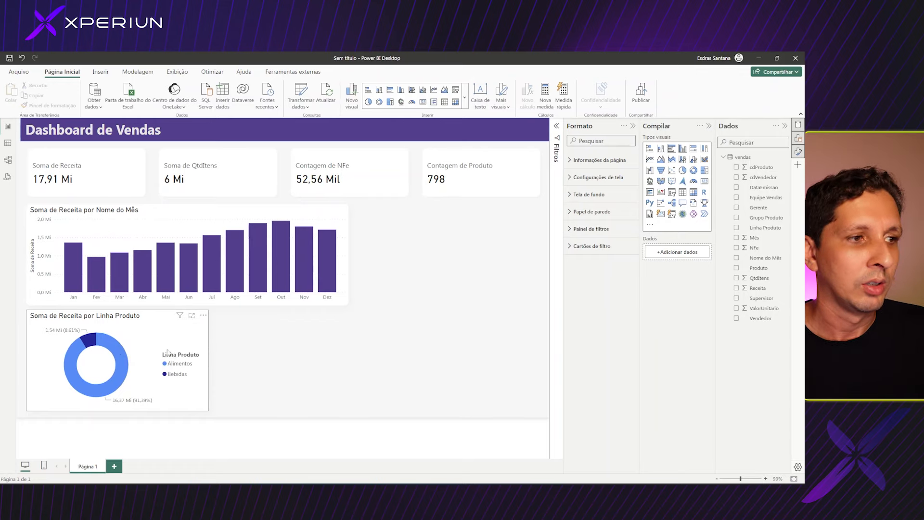
left_click(163, 339)
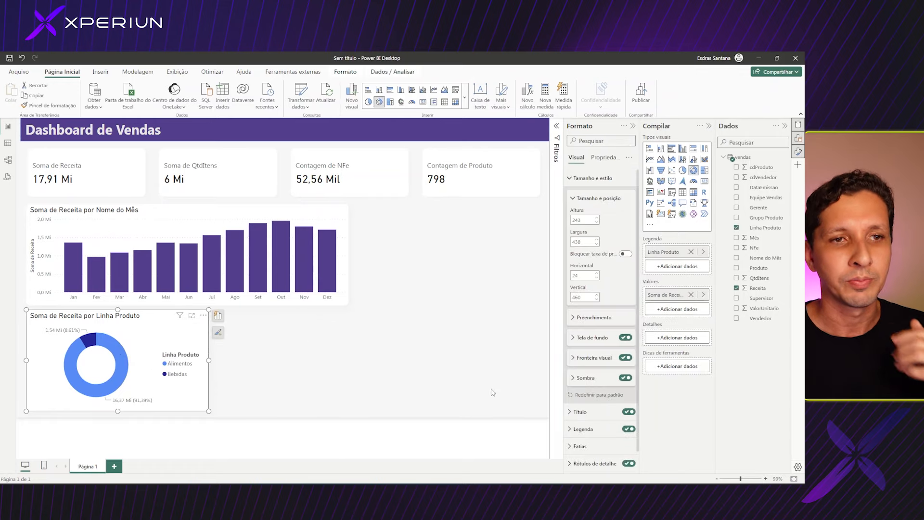
left_click(583, 429)
left_click(579, 447)
left_click(261, 379)
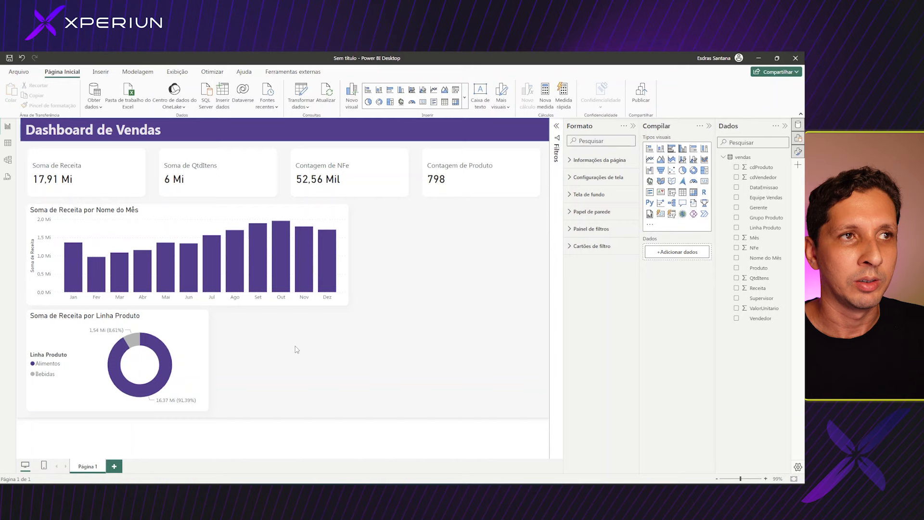
- Add a clustered bar chart beside the donut chart, with Receita on the X axis and Equipe Vendas on the Y axis
left_click(390, 90)
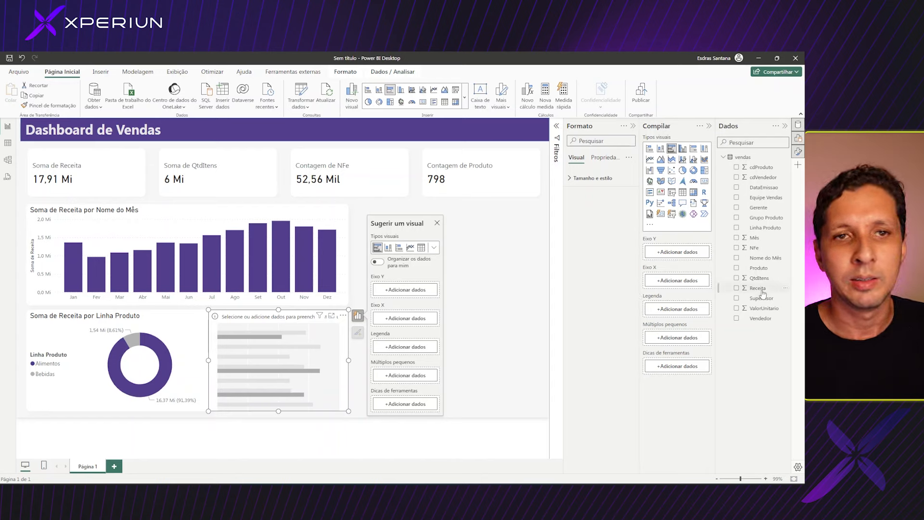
left_click_drag(763, 293, 678, 283)
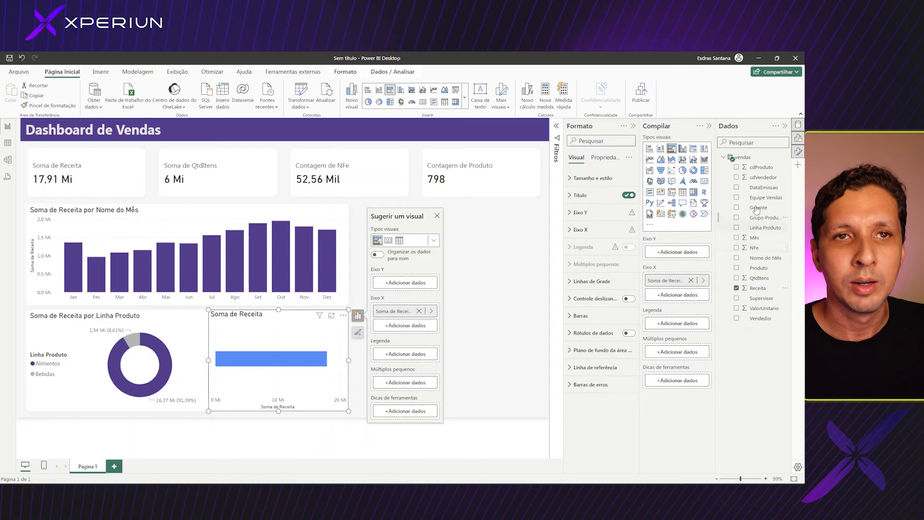
left_click_drag(761, 200, 679, 255)
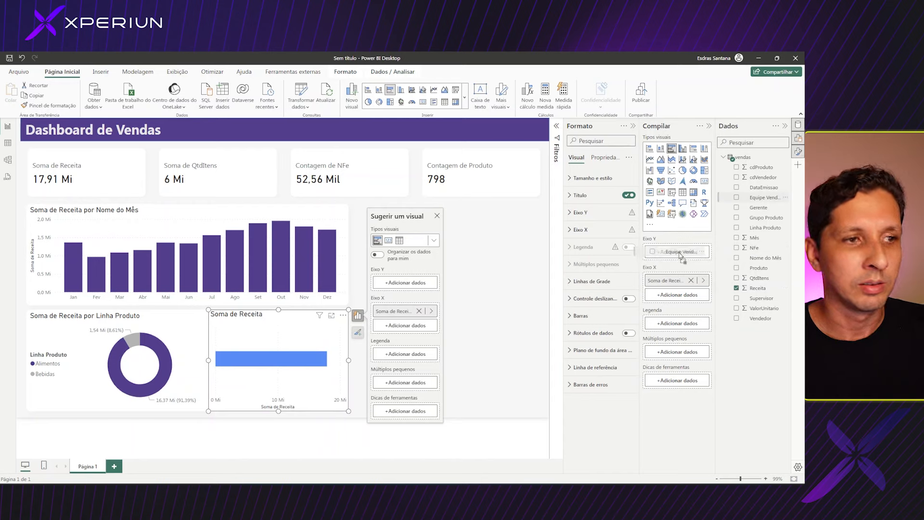
left_click(493, 378)
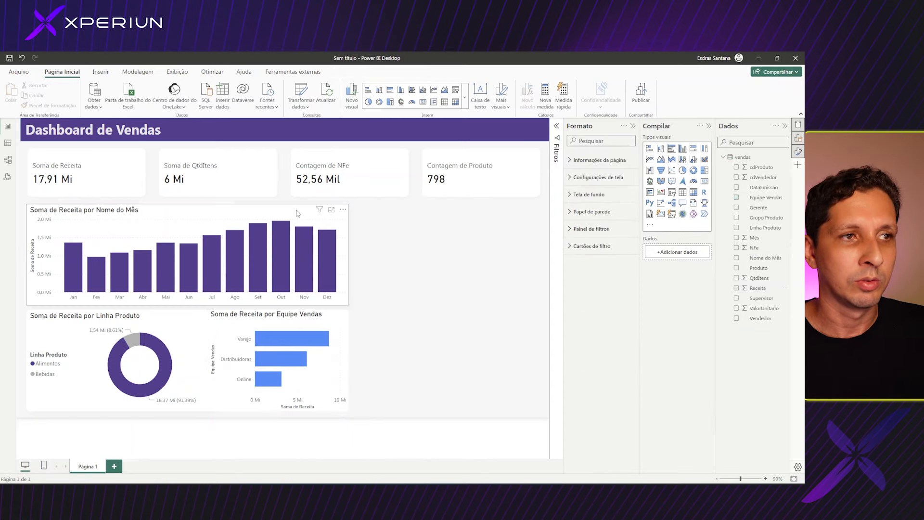
- Copy the column chart's formatting onto the Equipe Vendas bar chart
left_click(283, 219)
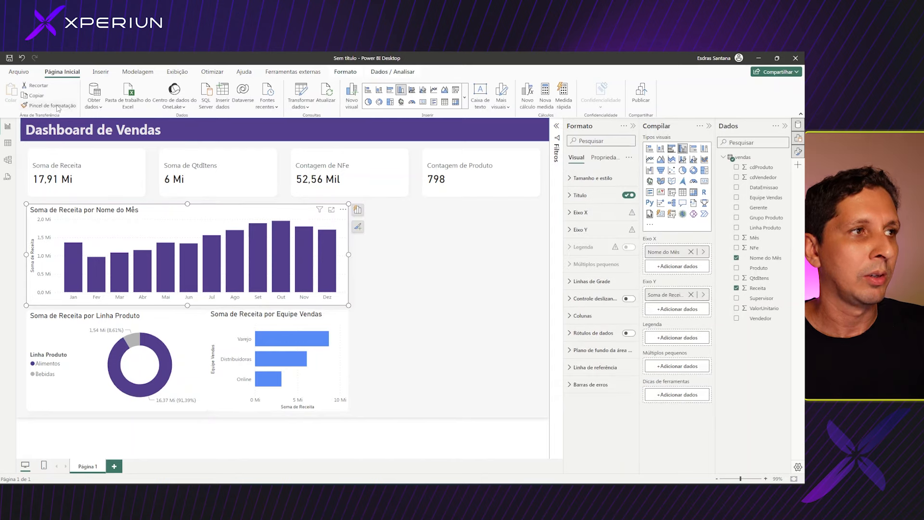
left_click(56, 104)
left_click(331, 370)
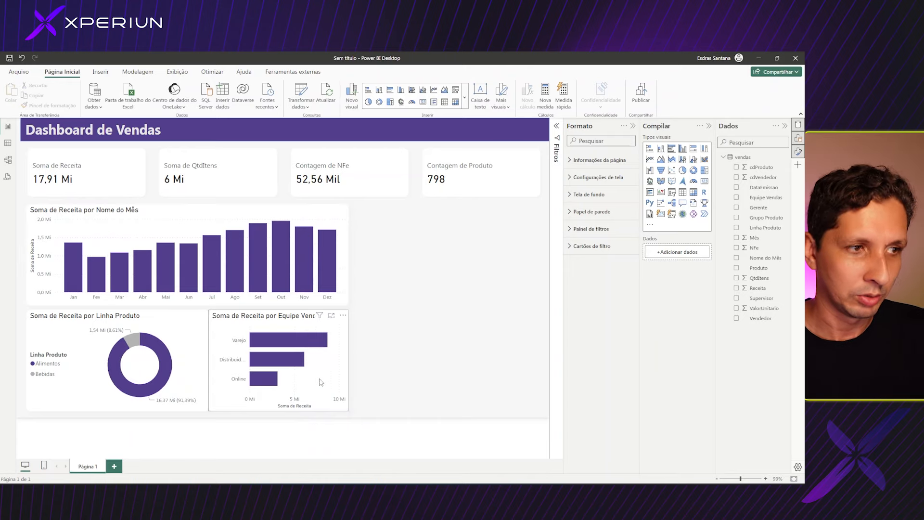
- Turn off the X axis title of the Equipe Vendas bar chart
left_click(316, 408)
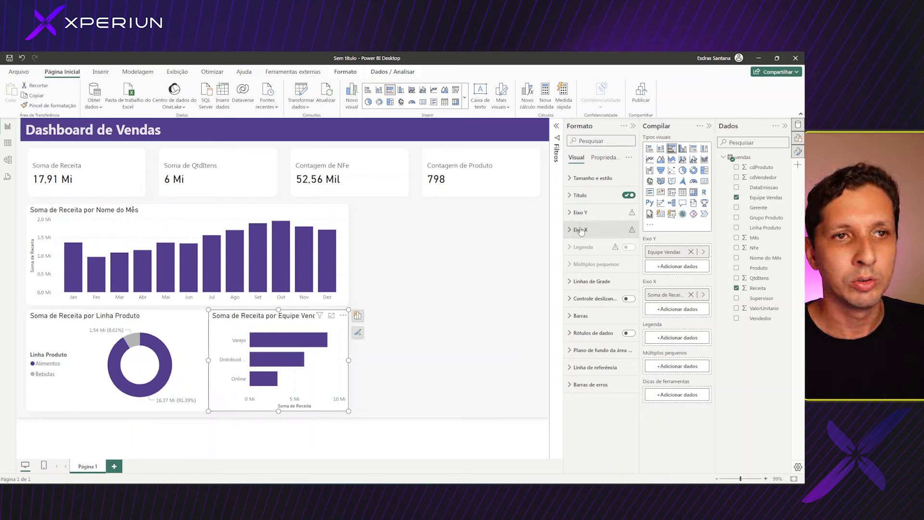
left_click(581, 230)
left_click(626, 357)
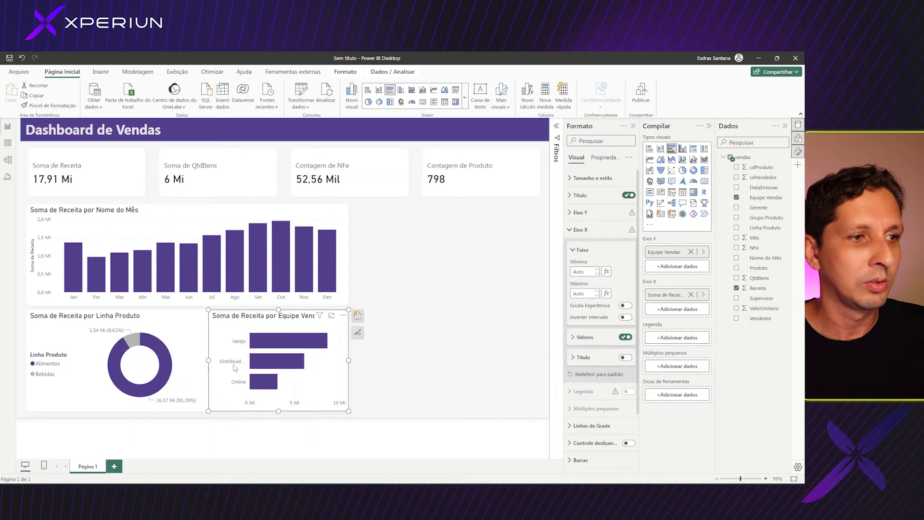
left_click(418, 404)
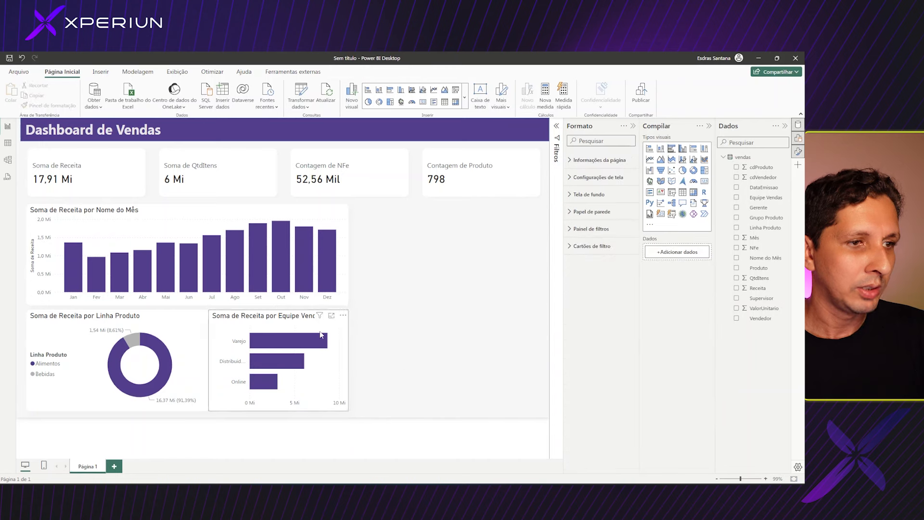
- Shrink the Equipe Vendas bar chart and the donut chart slightly to leave even gaps between them and below the column chart
left_click(320, 326)
left_click_drag(209, 360, 217, 364)
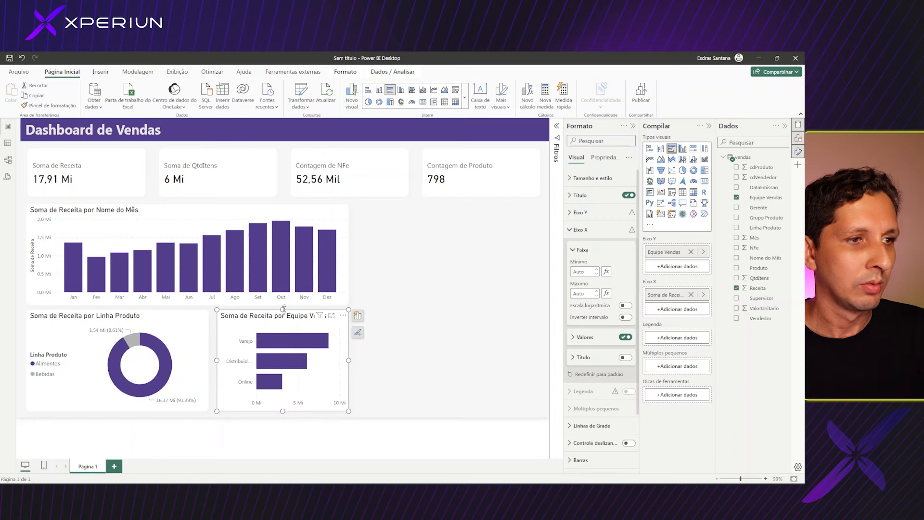
left_click_drag(284, 309, 284, 314)
left_click(102, 312)
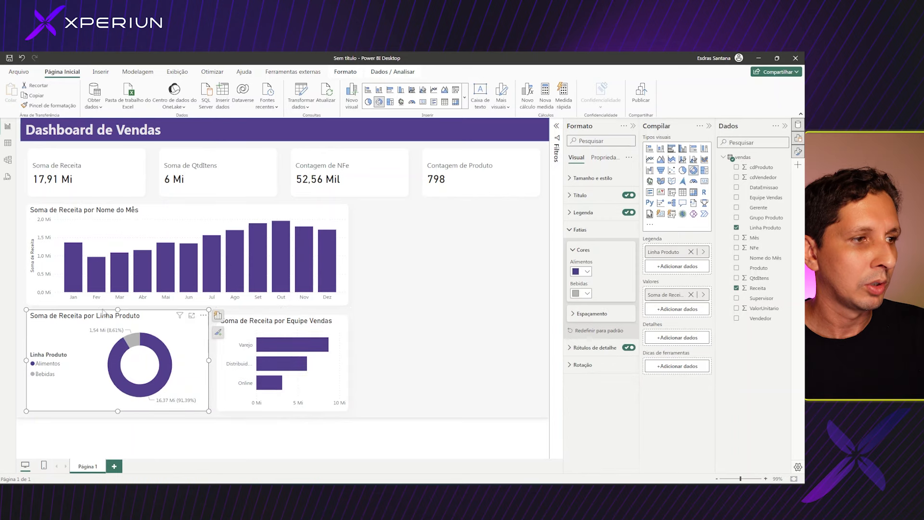
left_click_drag(118, 309, 117, 319)
left_click(436, 345)
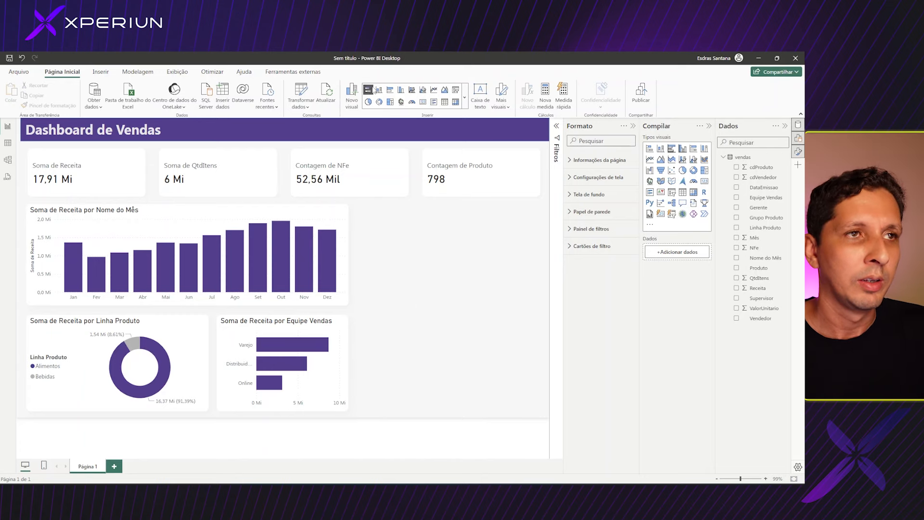
- Insert a clustered bar chart in the empty area beside the other charts and fit it there with margins on both sides
left_click(389, 90)
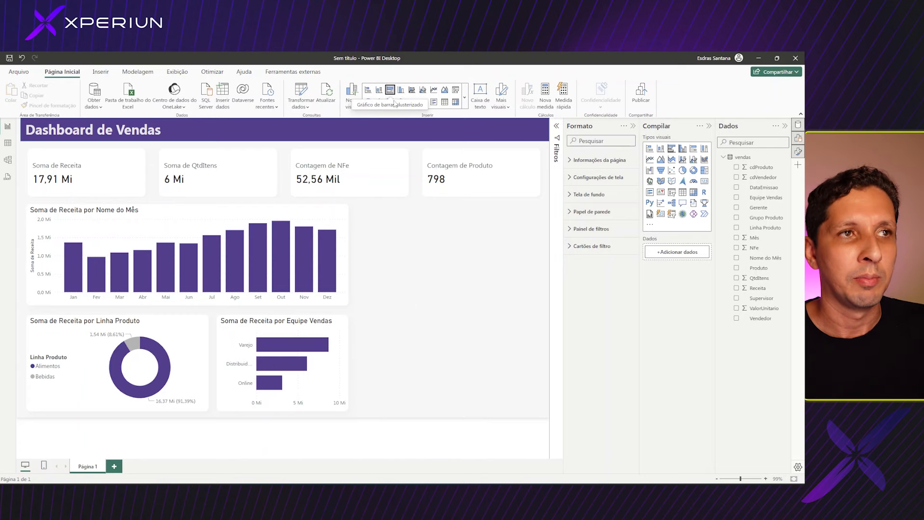
left_click_drag(449, 305, 453, 412)
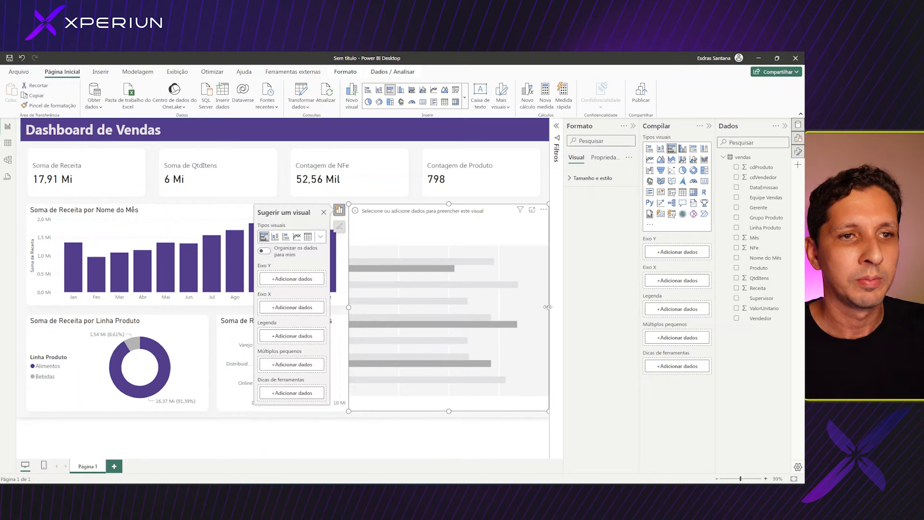
left_click_drag(548, 307, 541, 308)
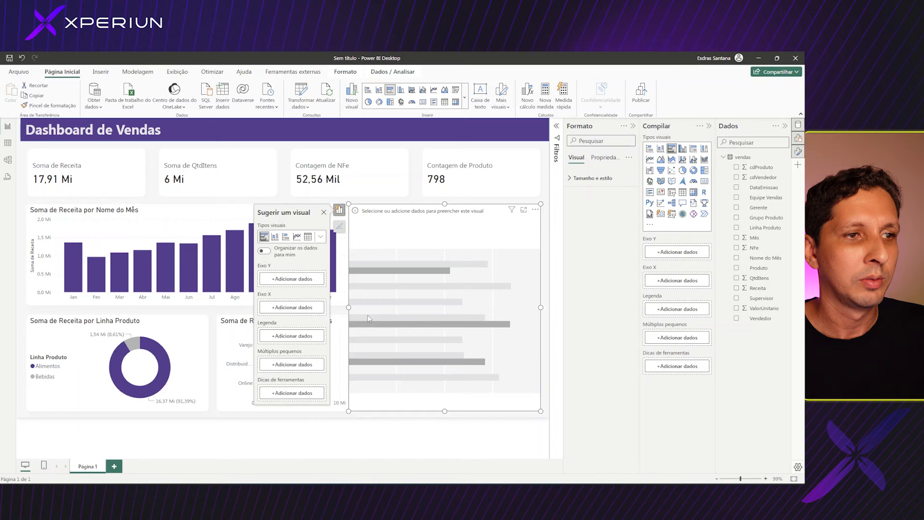
left_click_drag(349, 312, 361, 313)
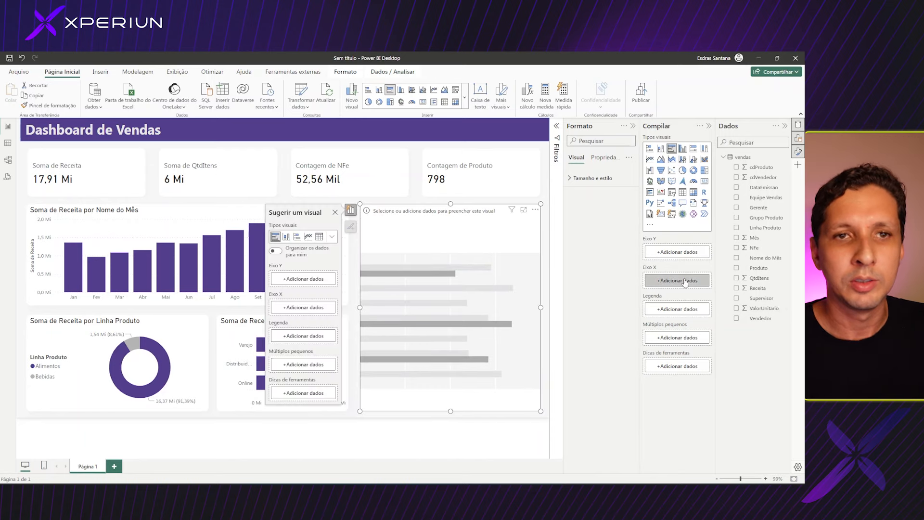
- Assign Receita to the new bar chart's X axis and Grupo Produto to its Y axis
left_click(737, 288)
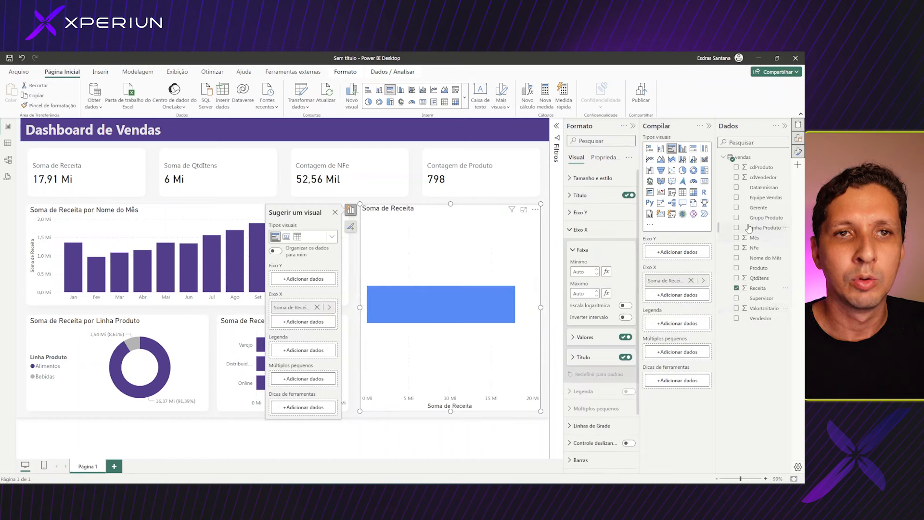
left_click_drag(733, 223, 674, 255)
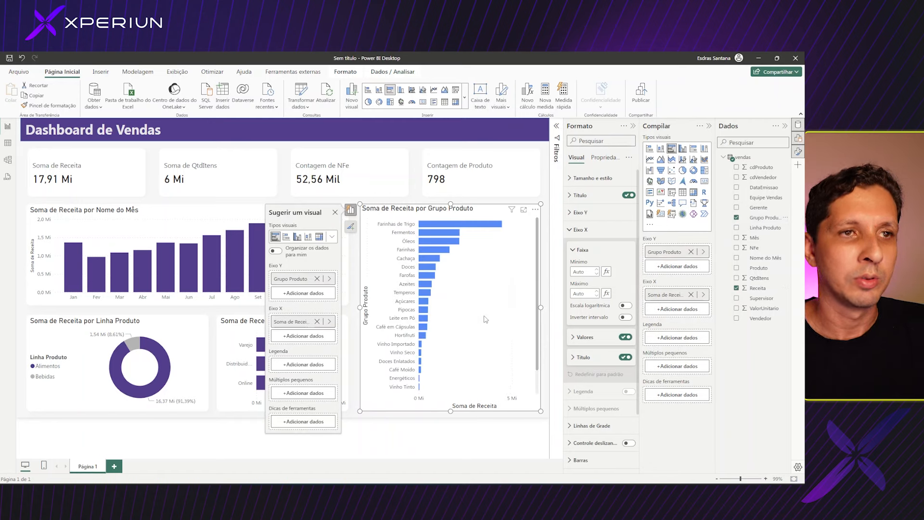
left_click(350, 345)
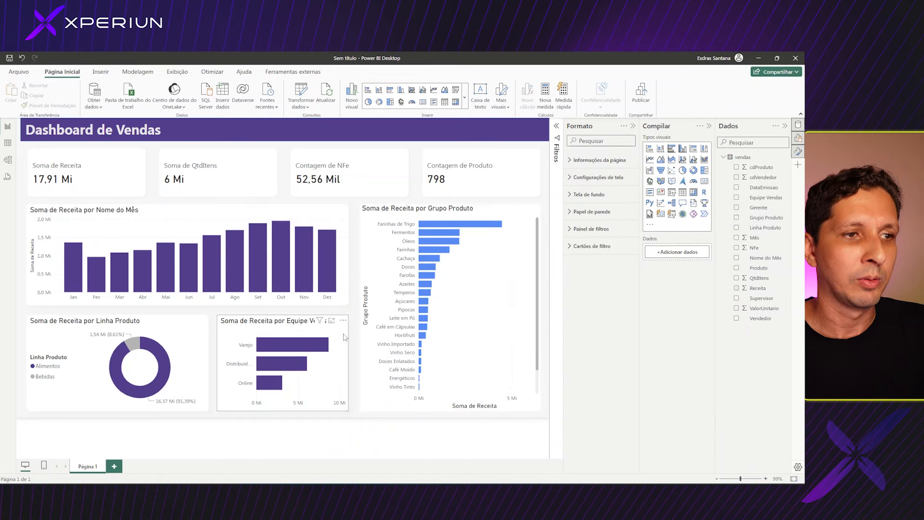
- Copy the Equipe Vendas bar chart's formatting onto the Grupo Produto bar chart
left_click(343, 340)
left_click(48, 105)
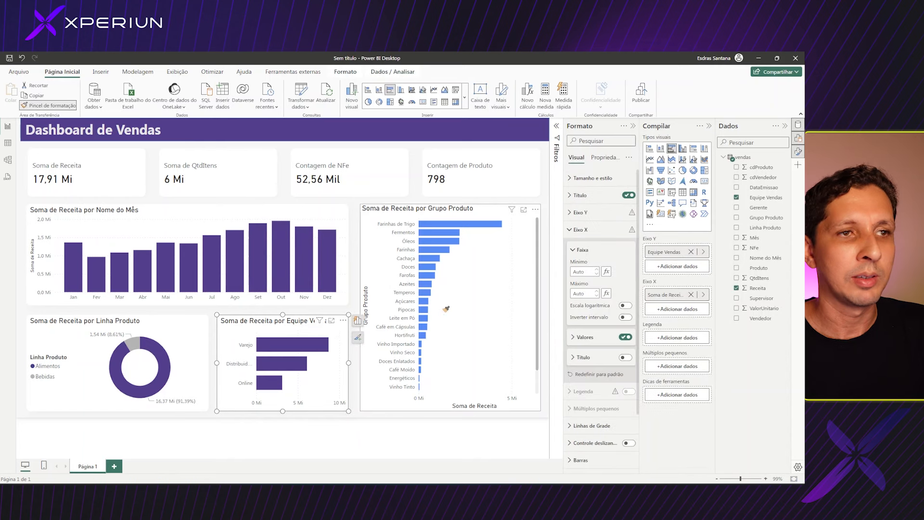
left_click(517, 269)
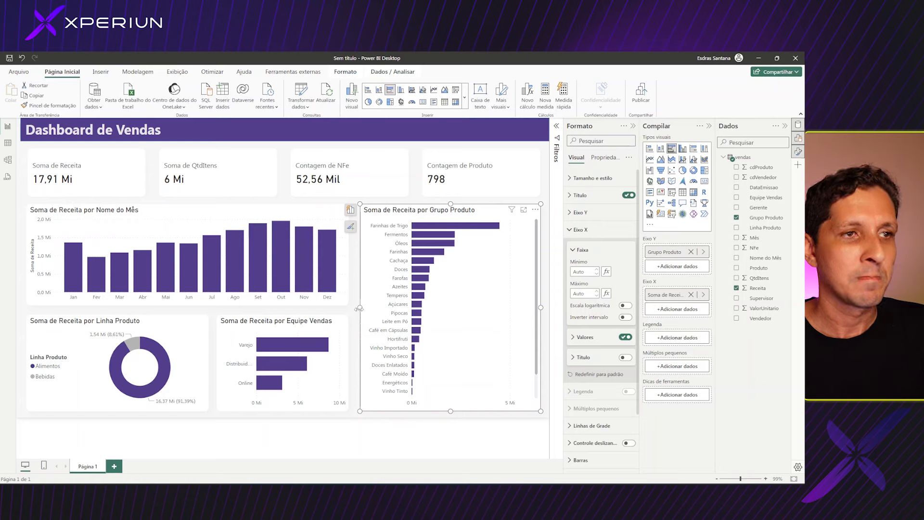
left_click(549, 347)
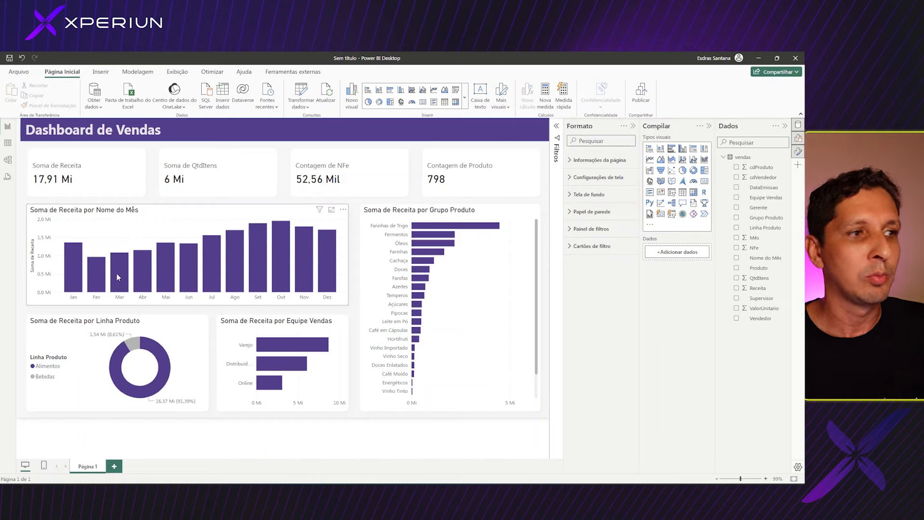
mouse_move(119, 287)
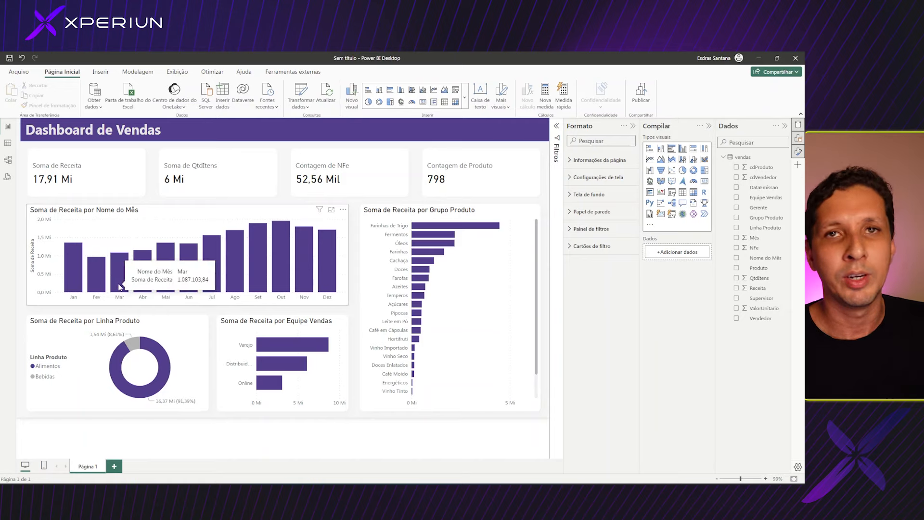
- Analyze the revenue decrease between Jan and Fev on the monthly chart and review the breakdowns by product, manager, supervisor and seller
right_click(95, 264)
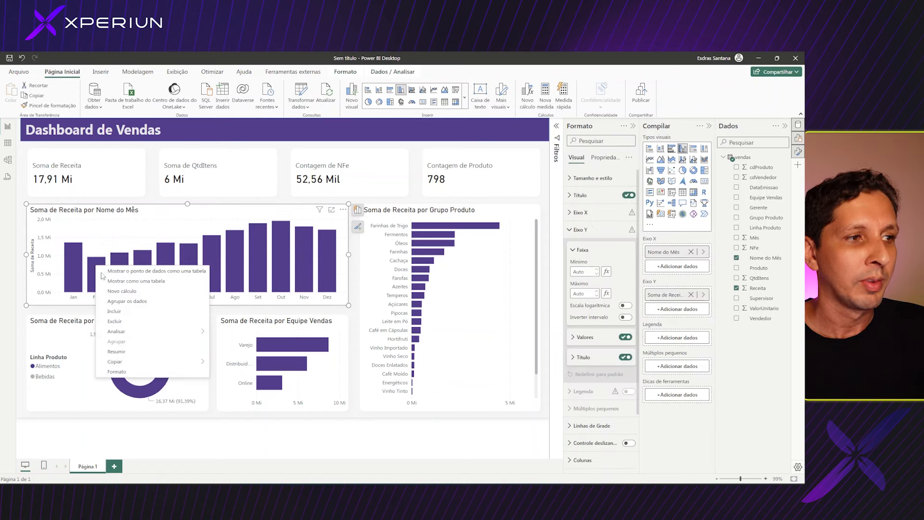
mouse_move(126, 331)
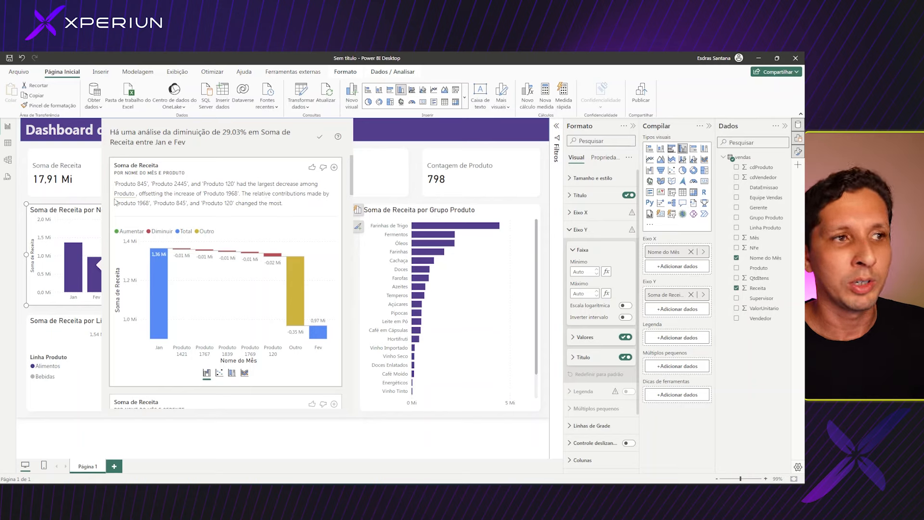
scroll(194, 236, "down", 2)
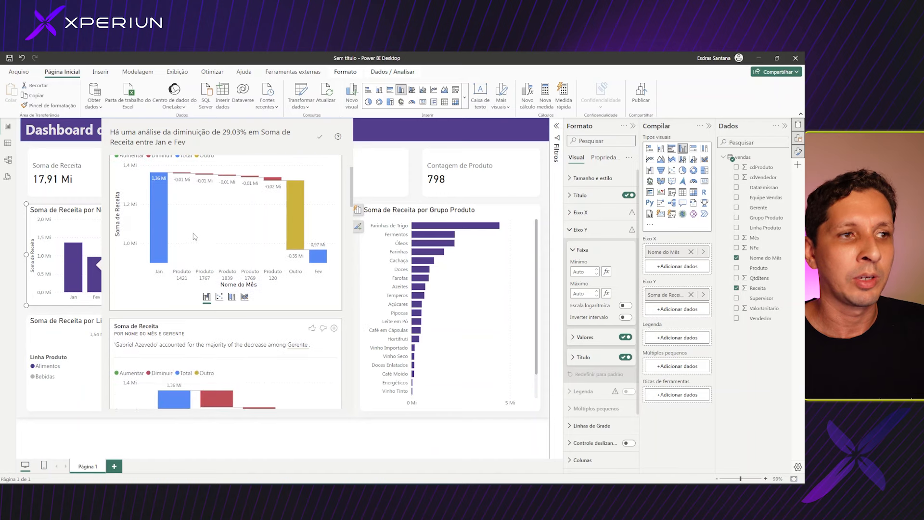
scroll(194, 236, "down", 4)
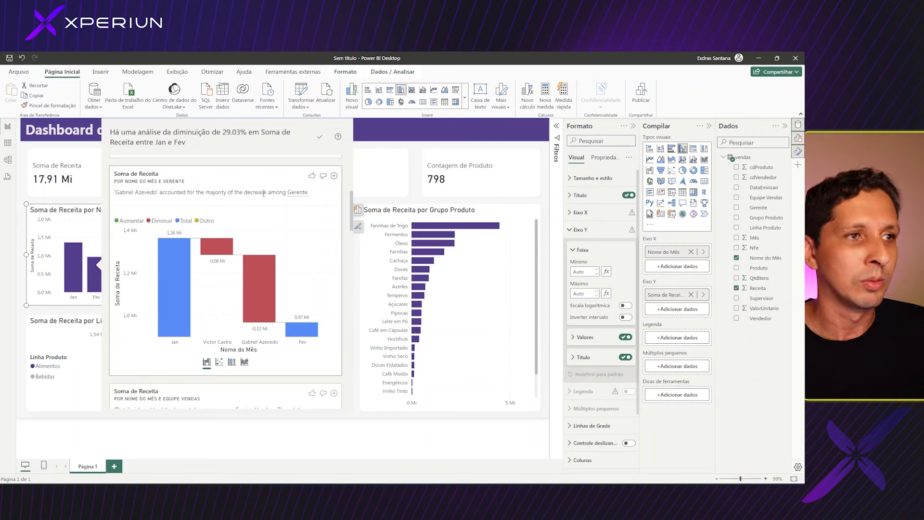
scroll(290, 208, "down", 6)
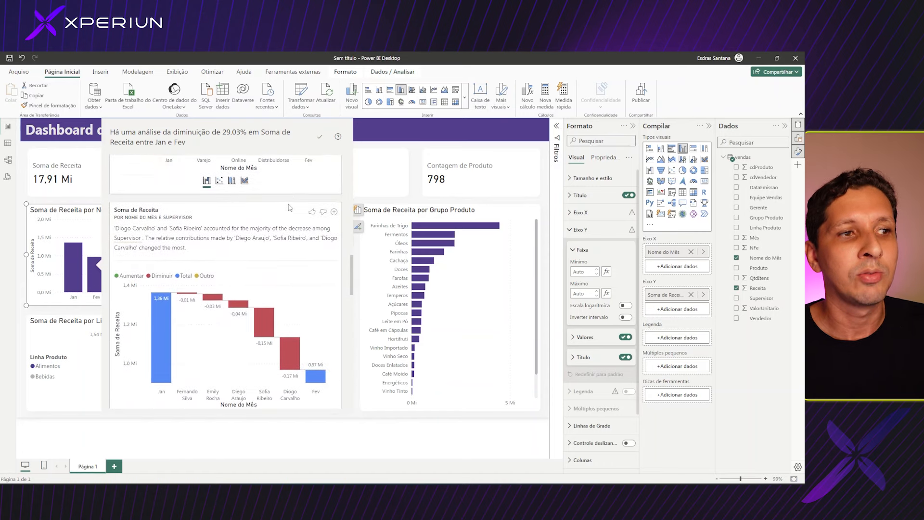
scroll(290, 208, "down", 5)
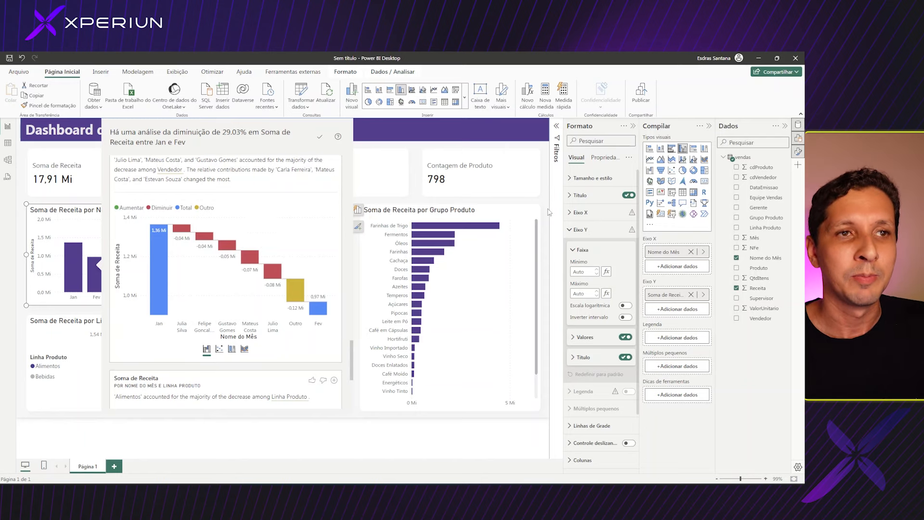
key("Escape")
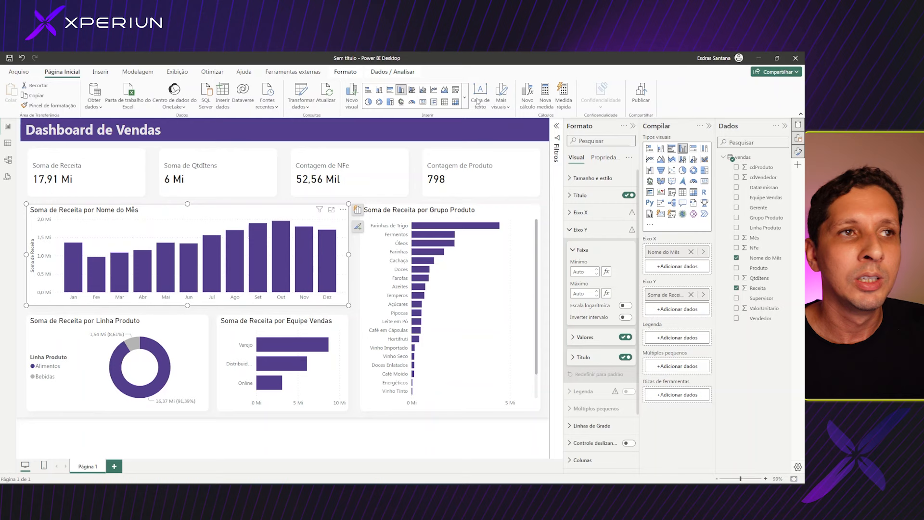
left_click(464, 98)
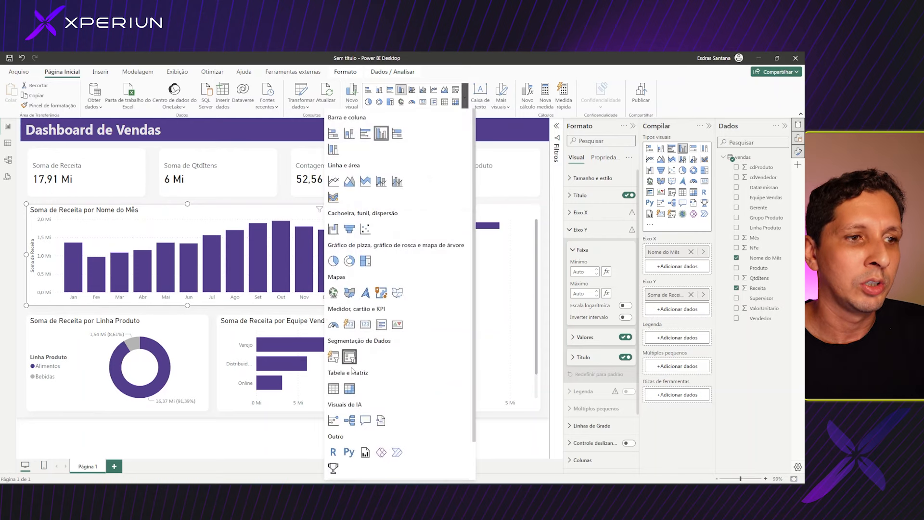
left_click(334, 358)
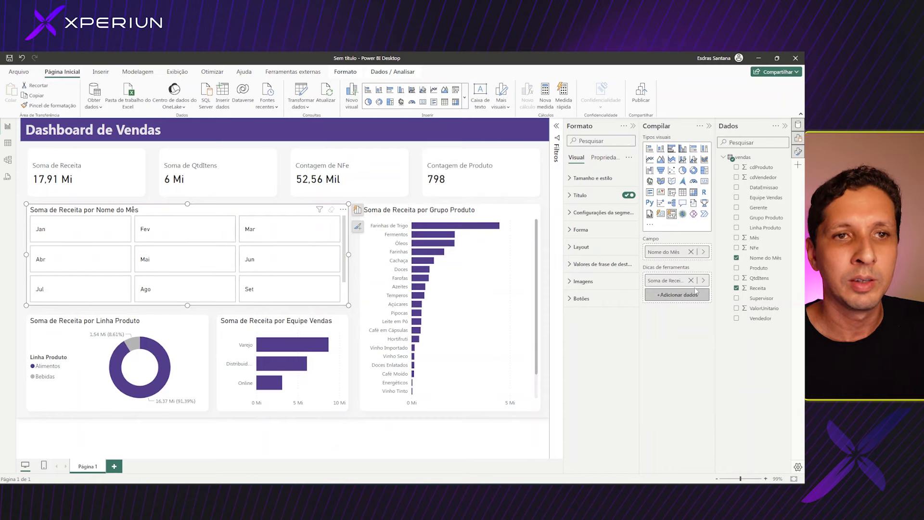
left_click_drag(238, 213, 385, 139)
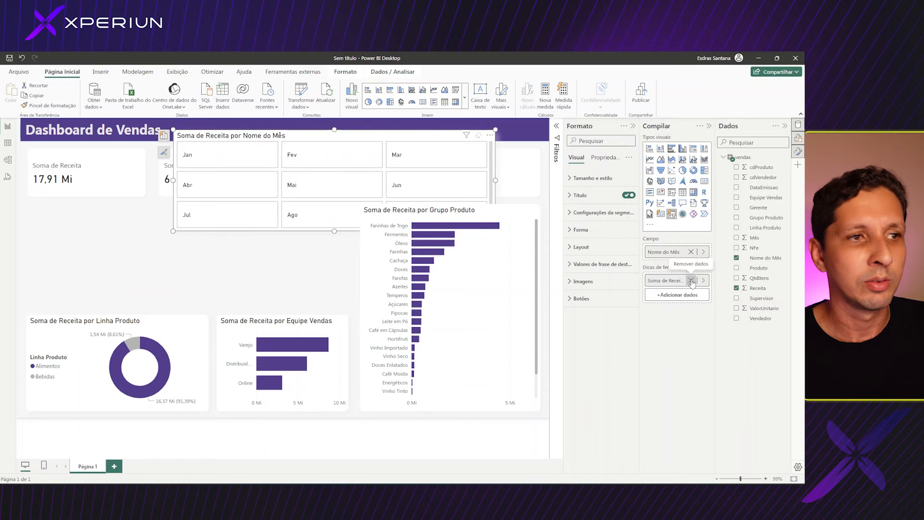
key("ctrl+z")
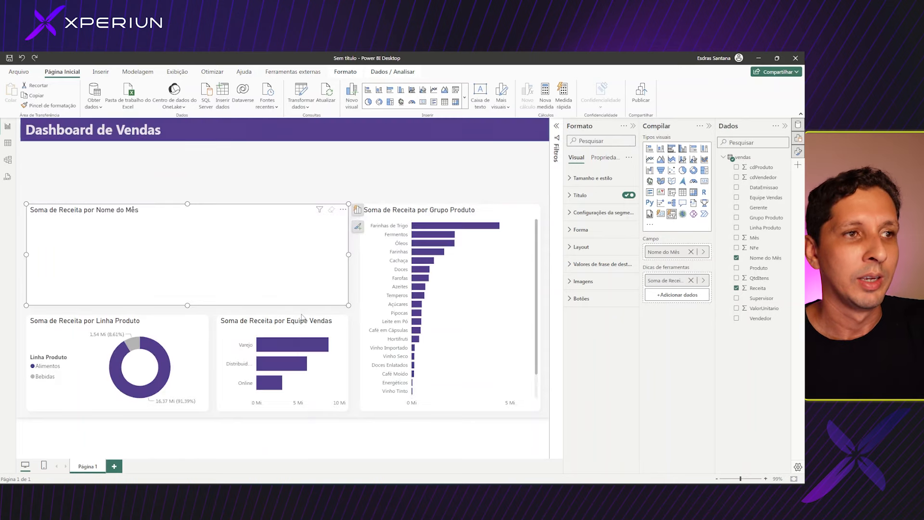
key("ctrl+z")
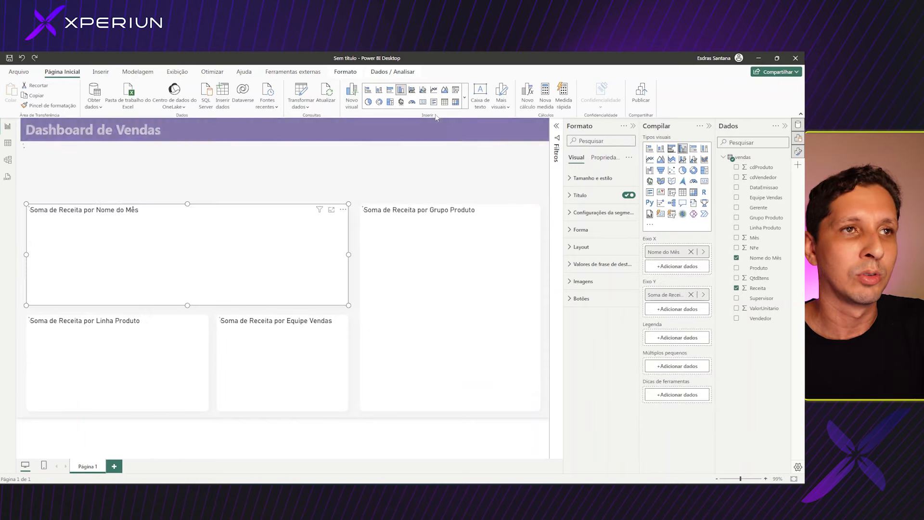
left_click(445, 134)
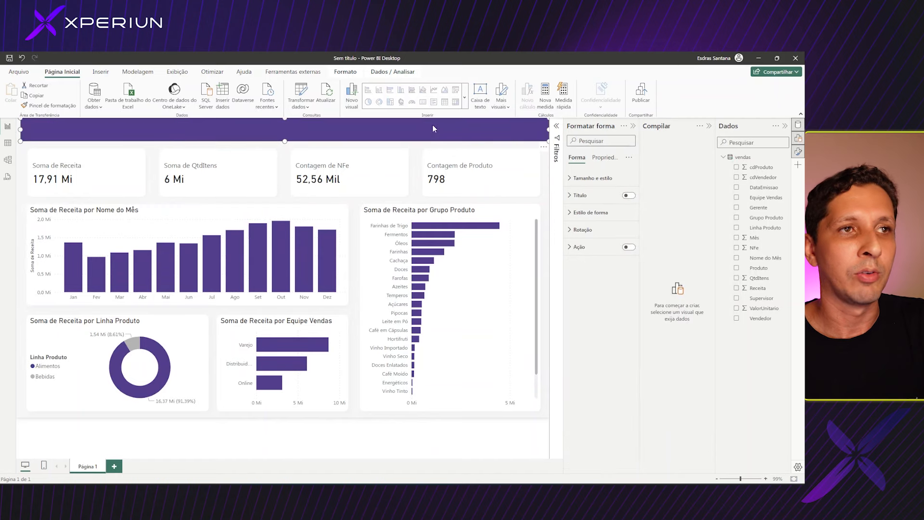
left_click(521, 179)
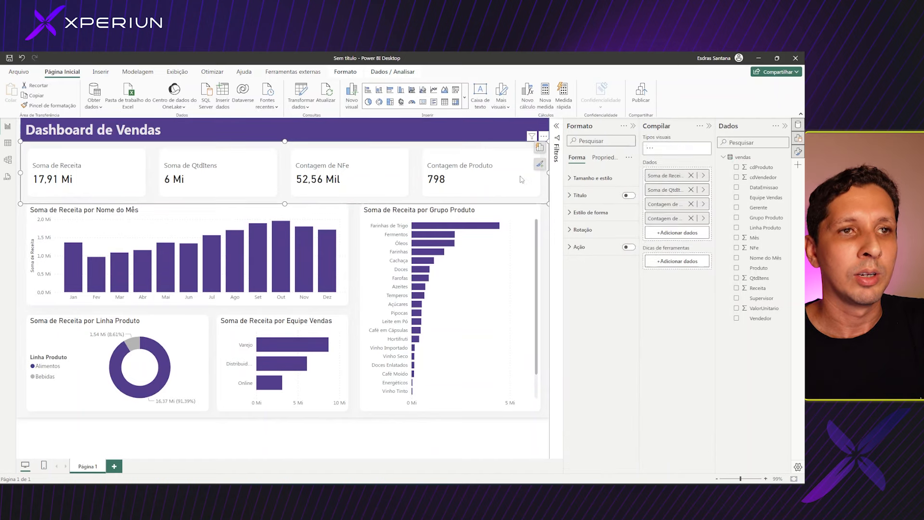
left_click(547, 237)
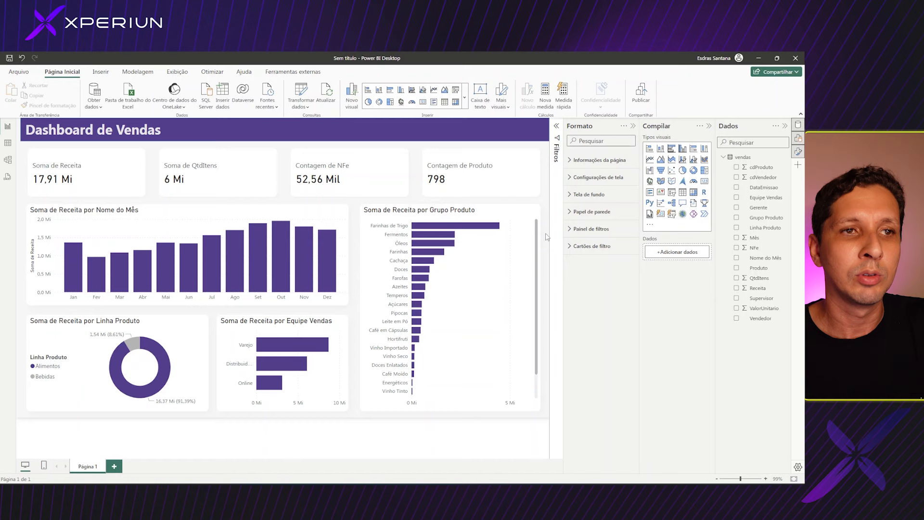
- Insert a button slicer over the upper right of the page with no existing visual selected, and assign Supervisor as its field
left_click(465, 98)
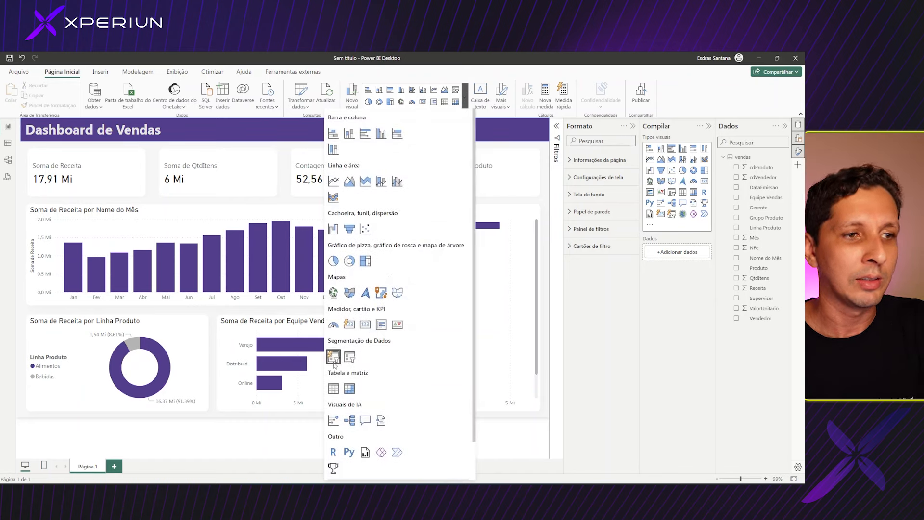
left_click(333, 356)
left_click_drag(232, 266, 536, 236)
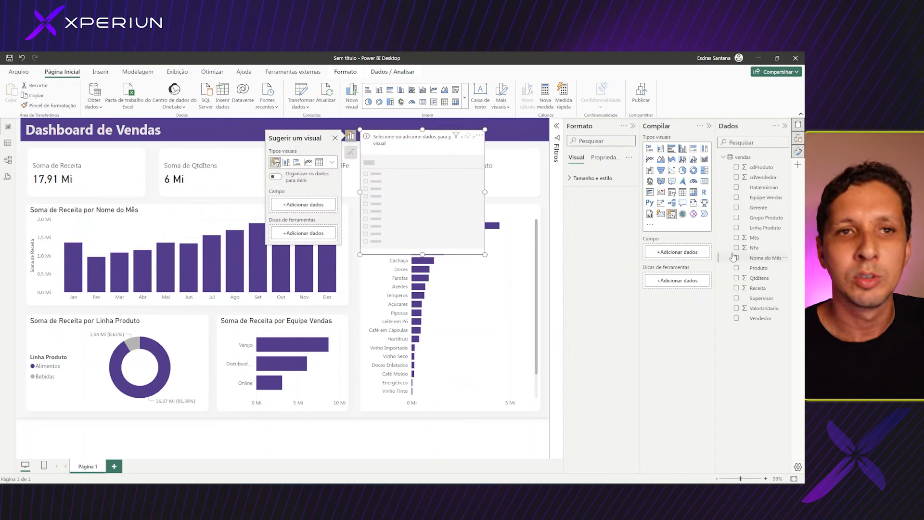
left_click(737, 298)
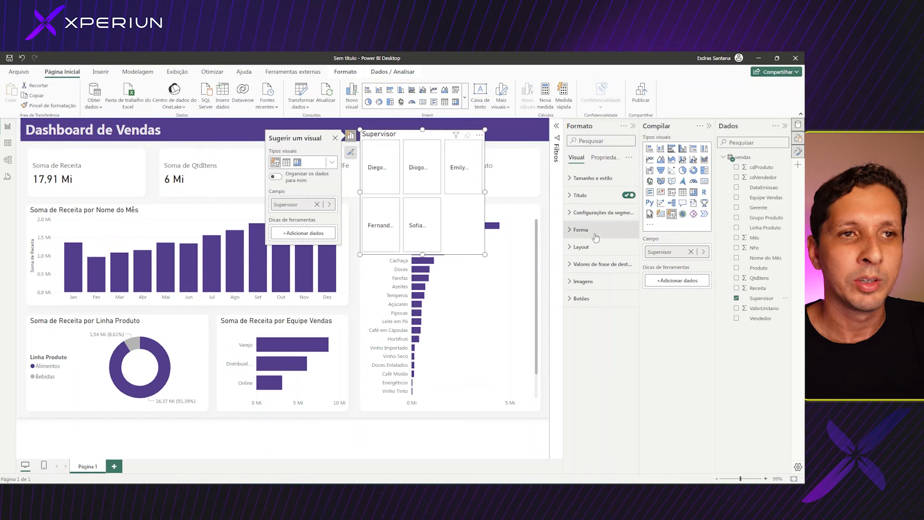
- Set the Supervisor slicer's layout to a maximum of 1 row and 5 columns shown
left_click(582, 248)
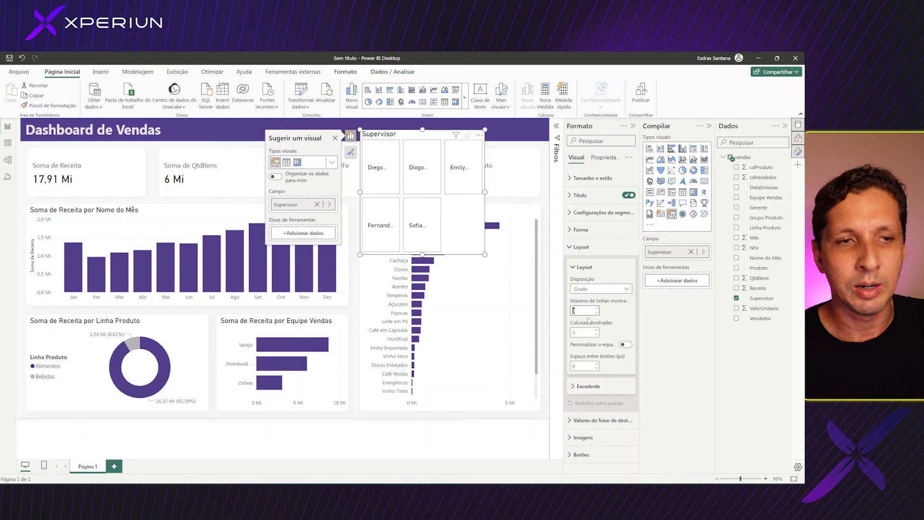
type("1")
left_click(574, 332)
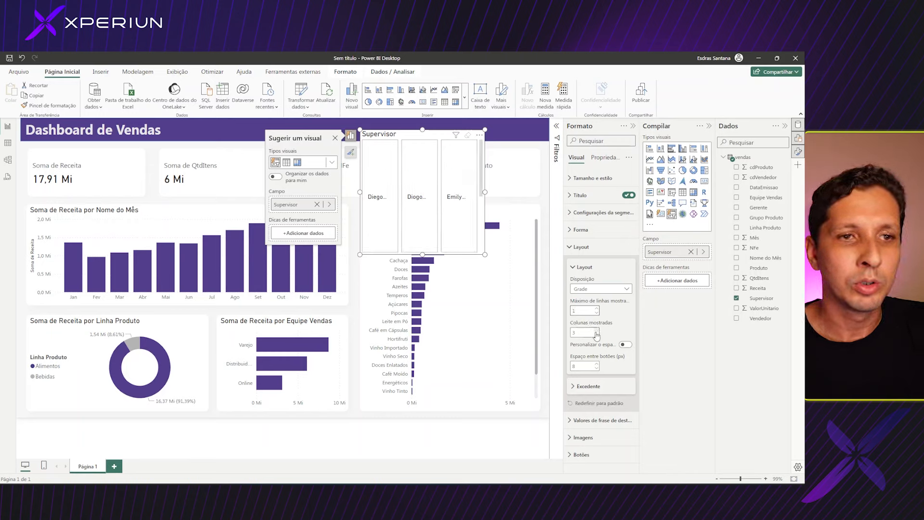
left_click(596, 330)
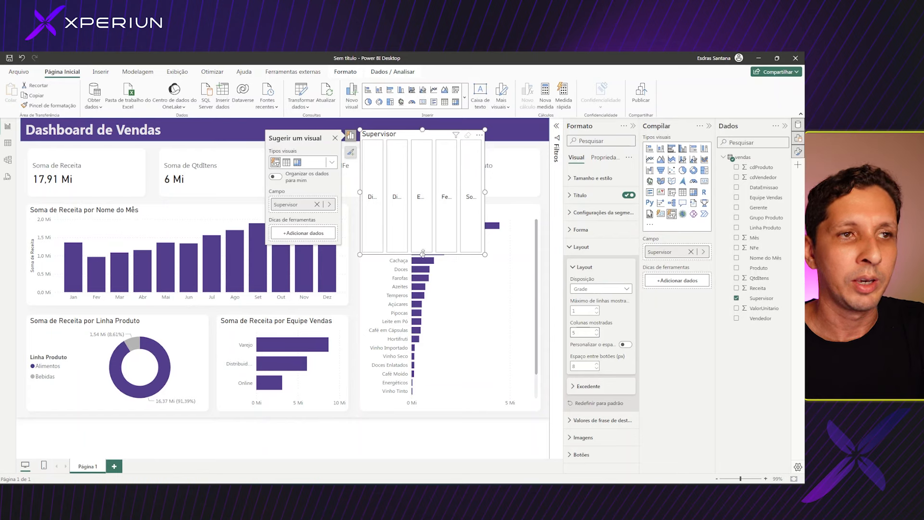
- Resize the Supervisor slicer into a low, wide strip ending at the charts' right margin, wide enough to show the full names
left_click_drag(423, 254, 422, 158)
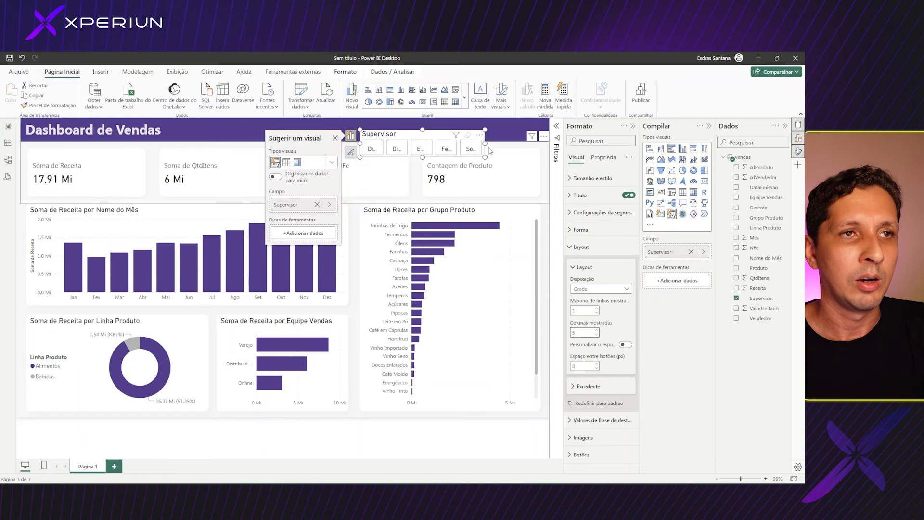
left_click_drag(485, 143, 541, 143)
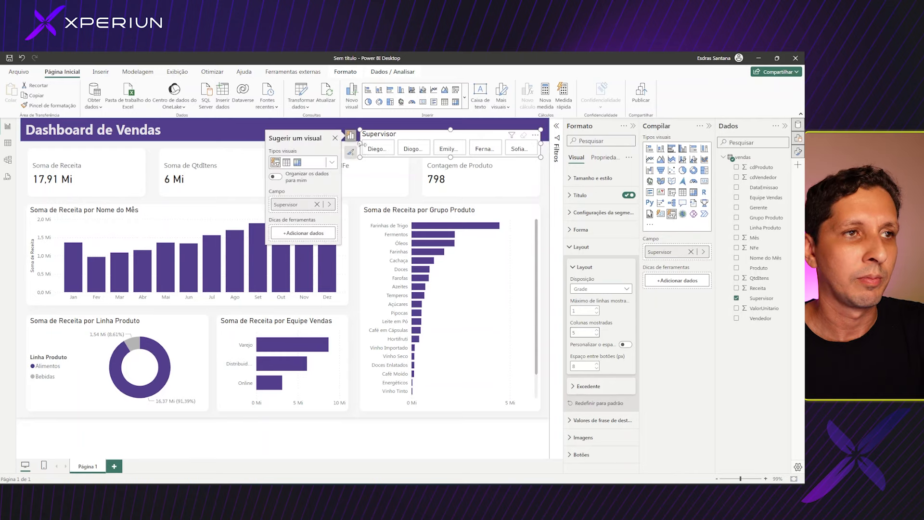
left_click_drag(360, 143, 252, 146)
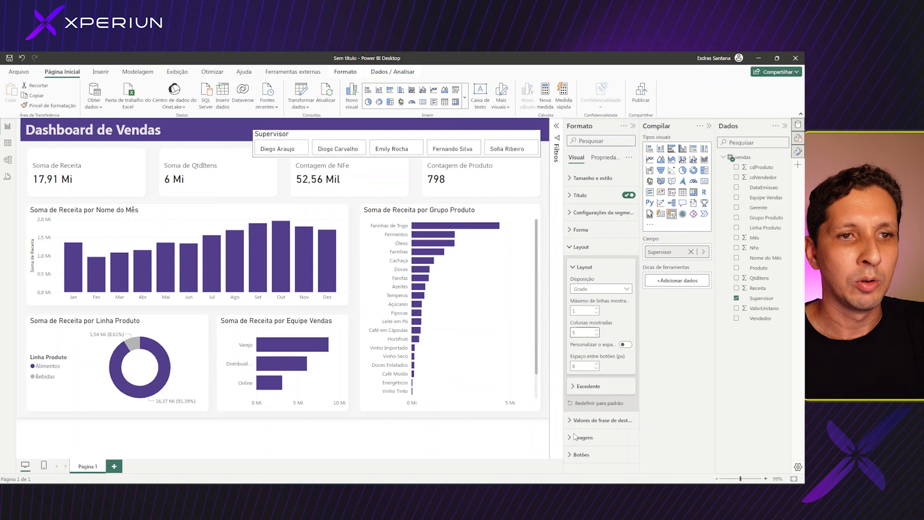
- Turn off the border of the Supervisor slicer's buttons
left_click(583, 246)
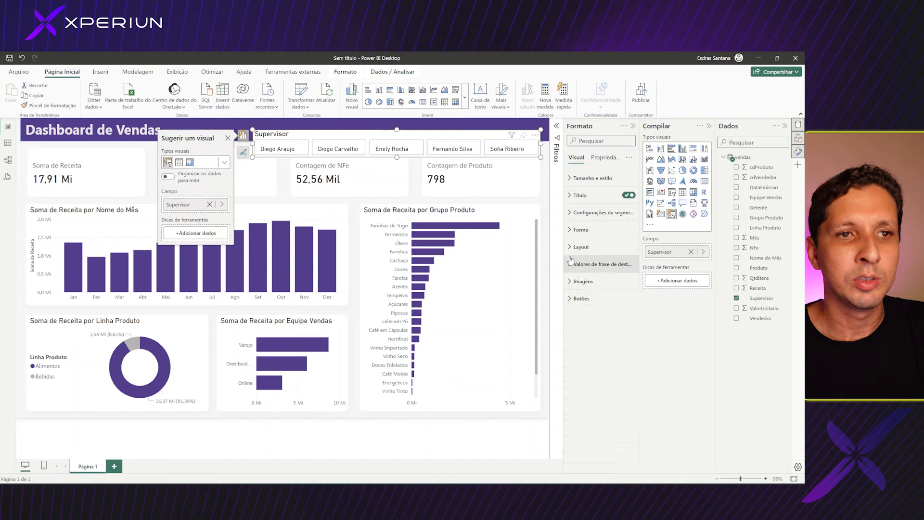
left_click(581, 299)
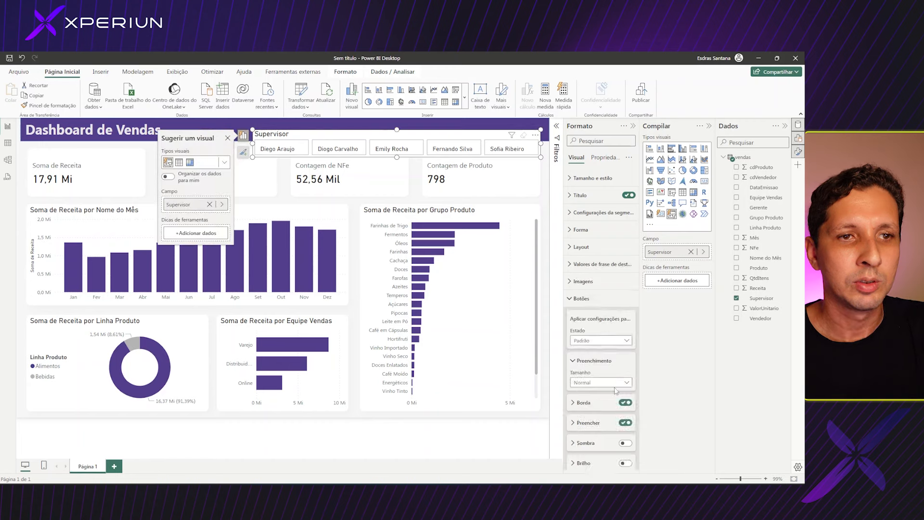
scroll(598, 378, "down", 1)
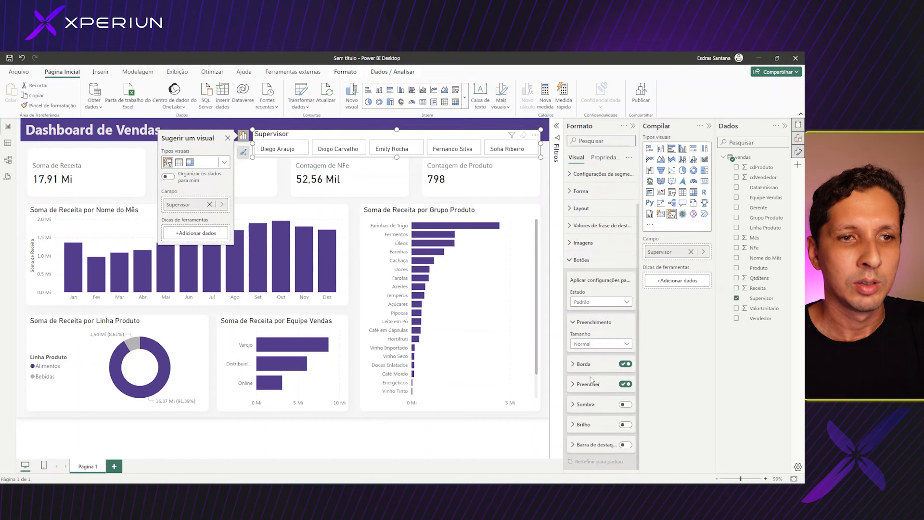
left_click(626, 364)
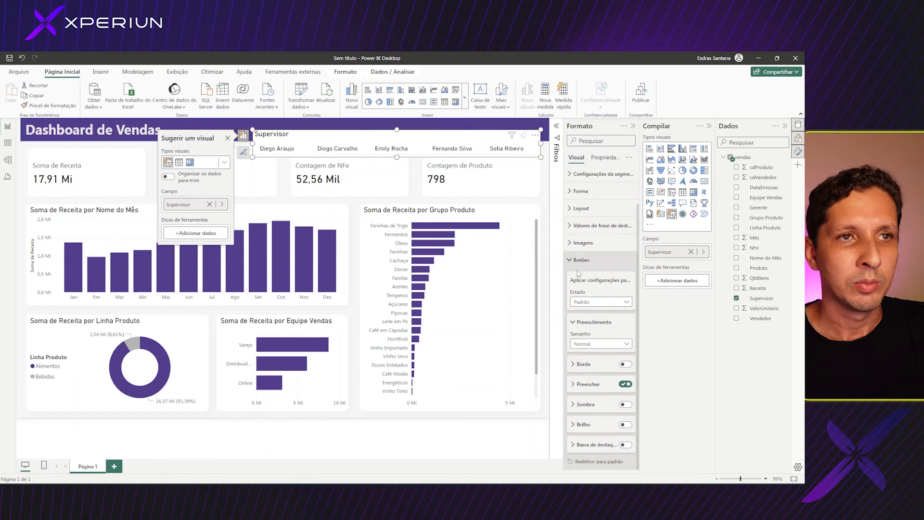
scroll(576, 177, "up", 1)
- Turn off the Supervisor slicer's background and title
left_click(576, 178)
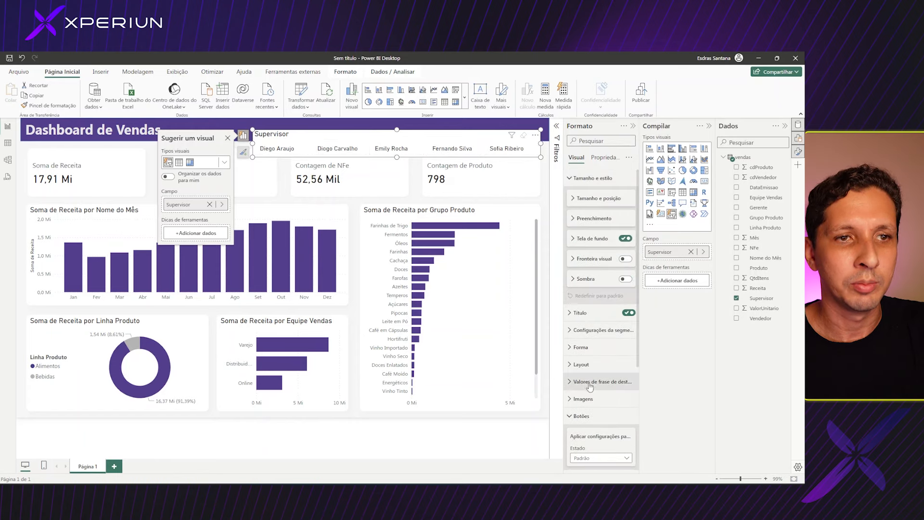
left_click(626, 238)
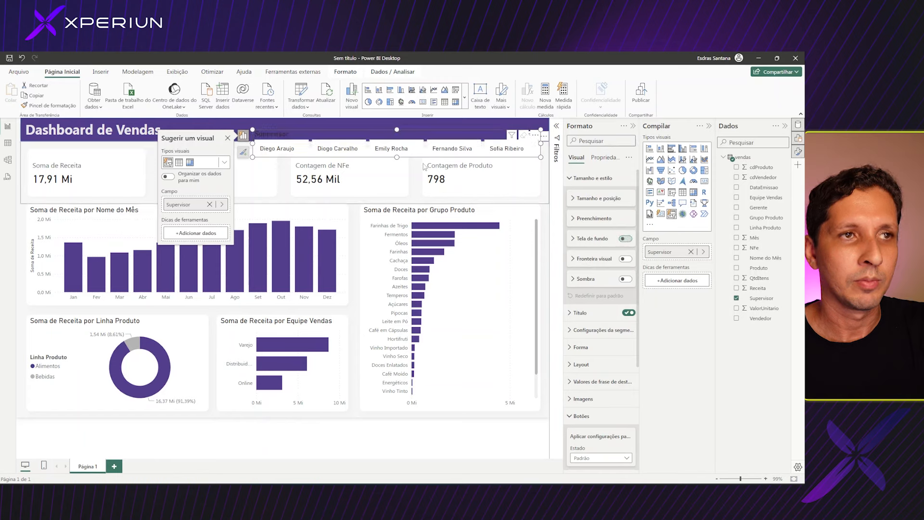
left_click_drag(396, 134, 395, 134)
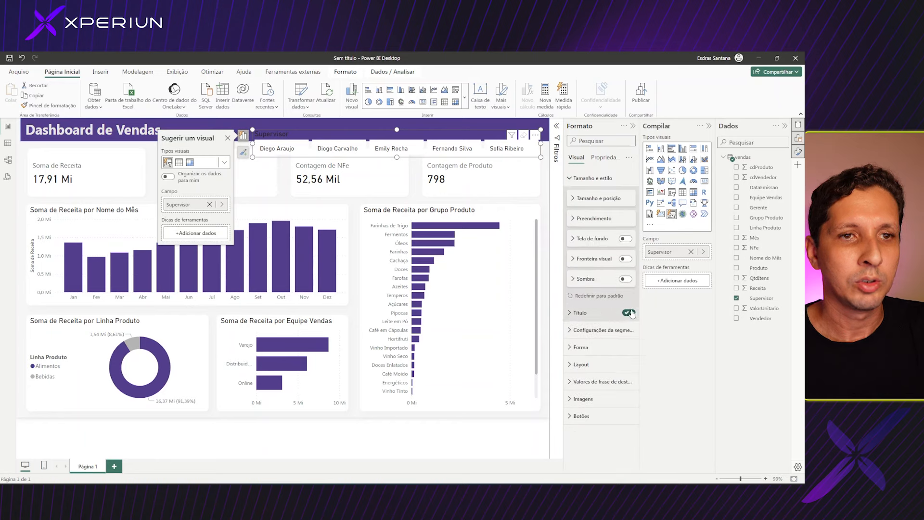
left_click(629, 312)
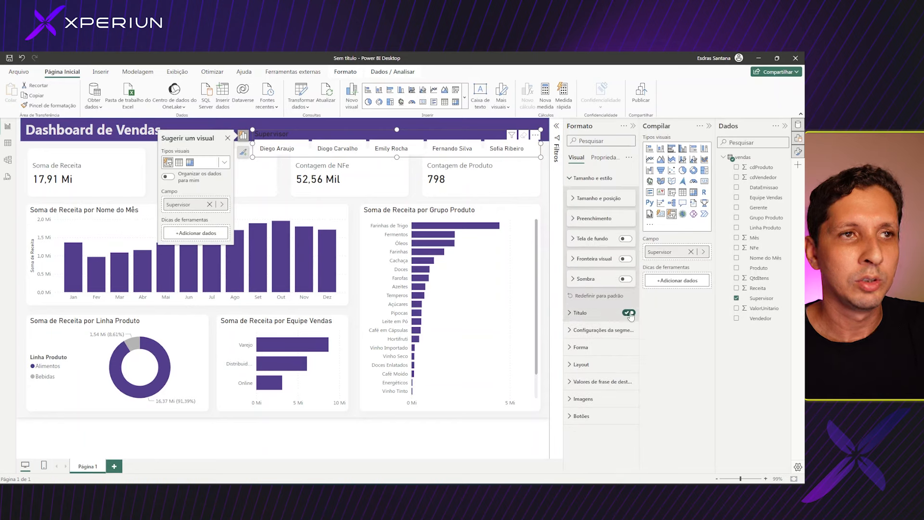
left_click(580, 365)
scroll(602, 381, "up", 5)
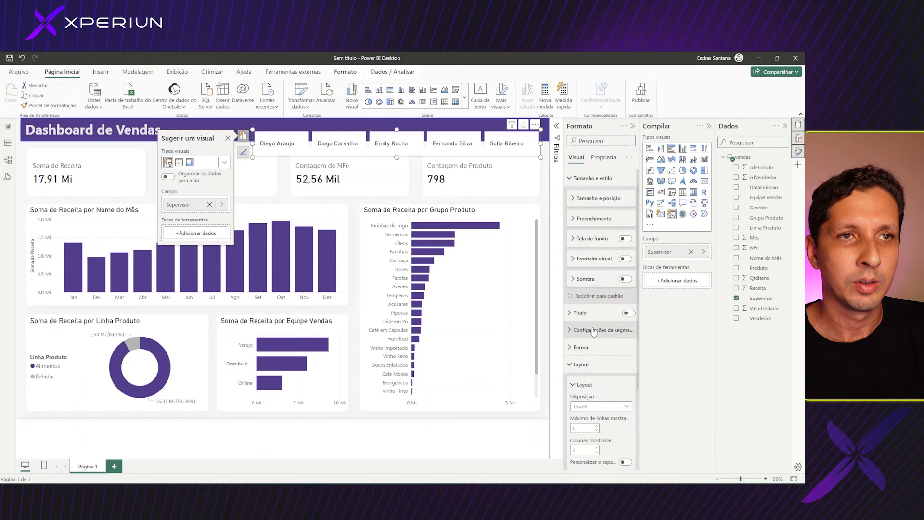
- Reduce the Supervisor slicer's height and move it onto the purple header banner, beside the dashboard title
left_click(410, 166)
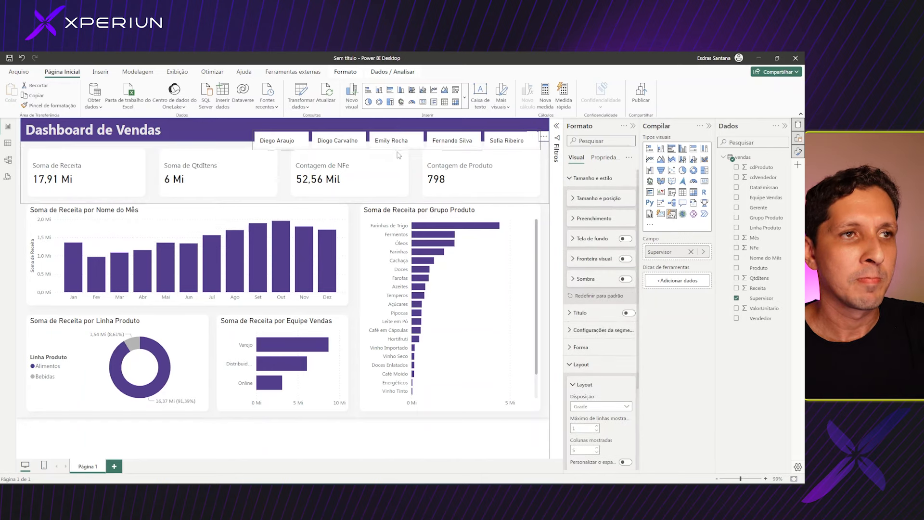
left_click(504, 145)
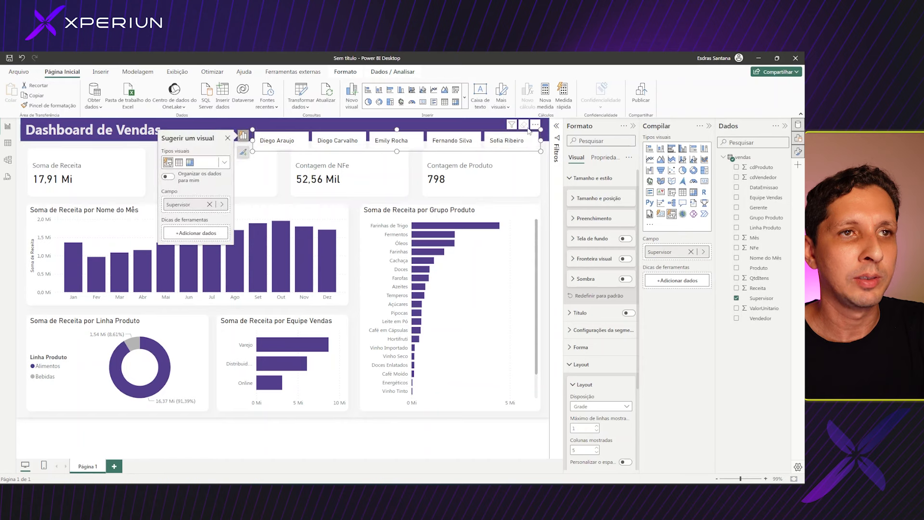
left_click_drag(535, 129, 540, 118)
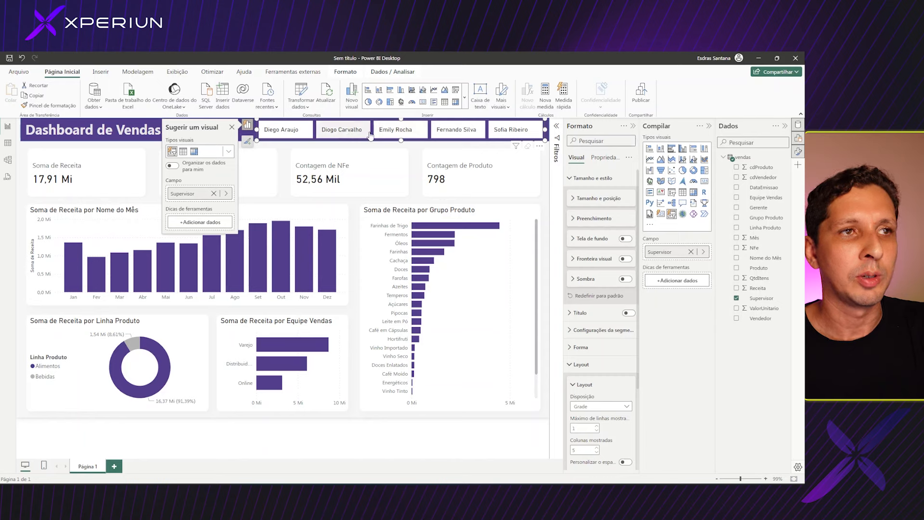
- Test the slicer by filtering the dashboard by the fourth, second and first supervisor in turn
left_click(457, 130)
left_click(548, 213)
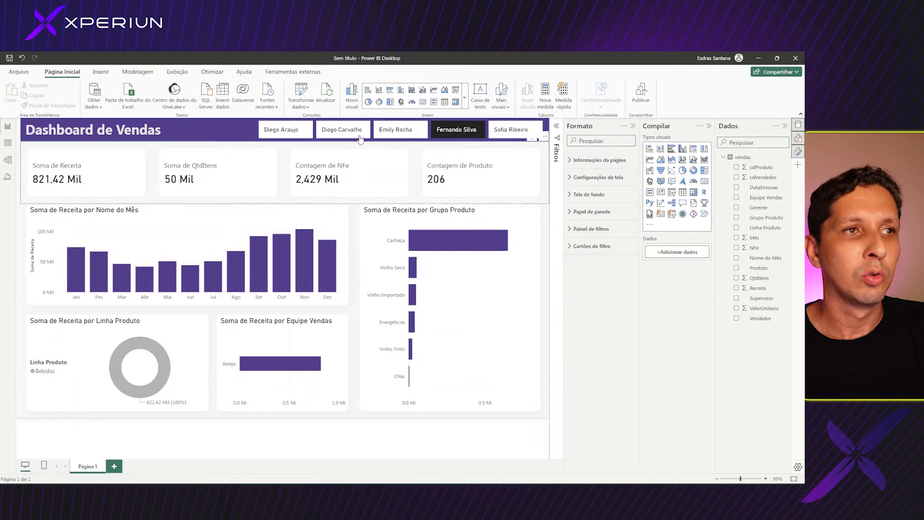
left_click(344, 130)
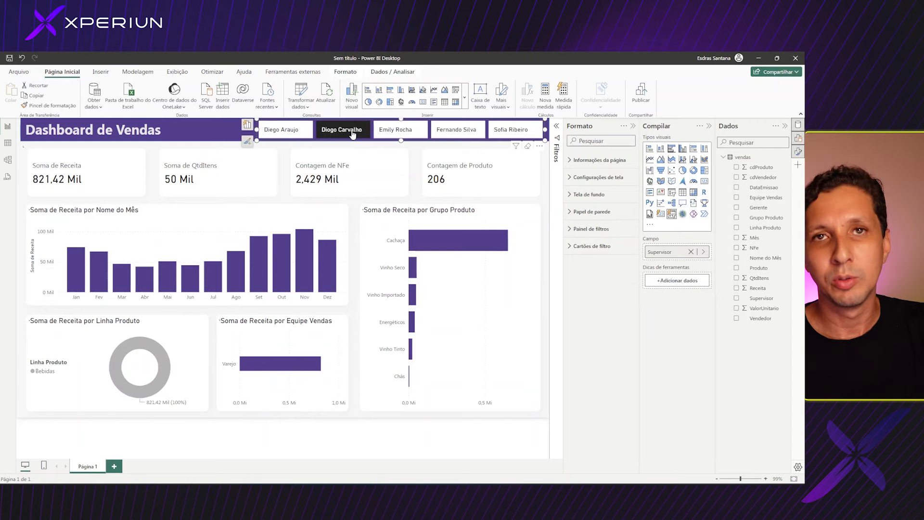
left_click(297, 128)
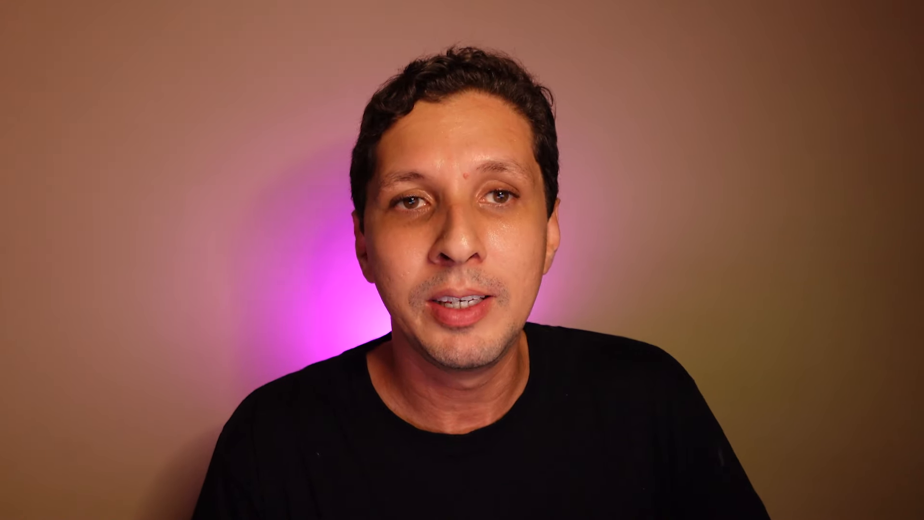